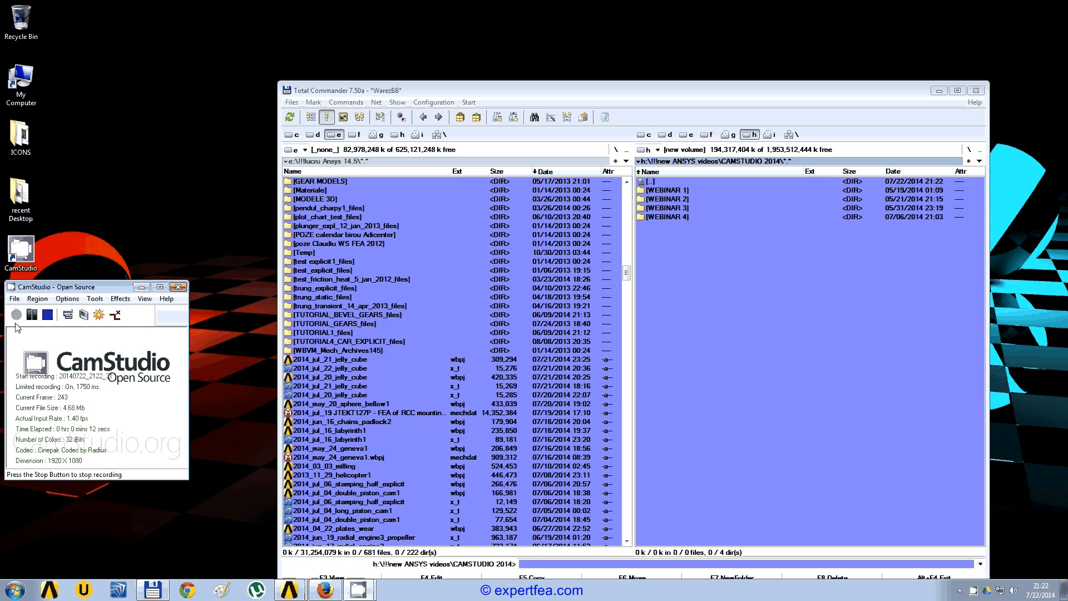
# Switch to Firefox and look over the expertfea.com home page, including its website and YouTube channel log.
pyautogui.click(325, 589)
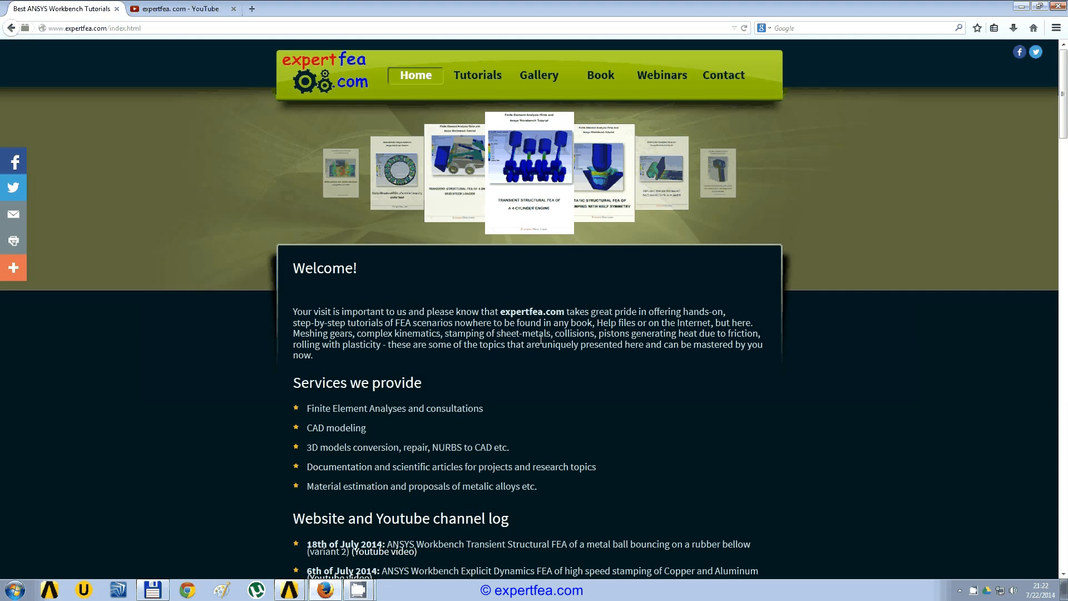
pyautogui.scroll(-10, 541, 340)
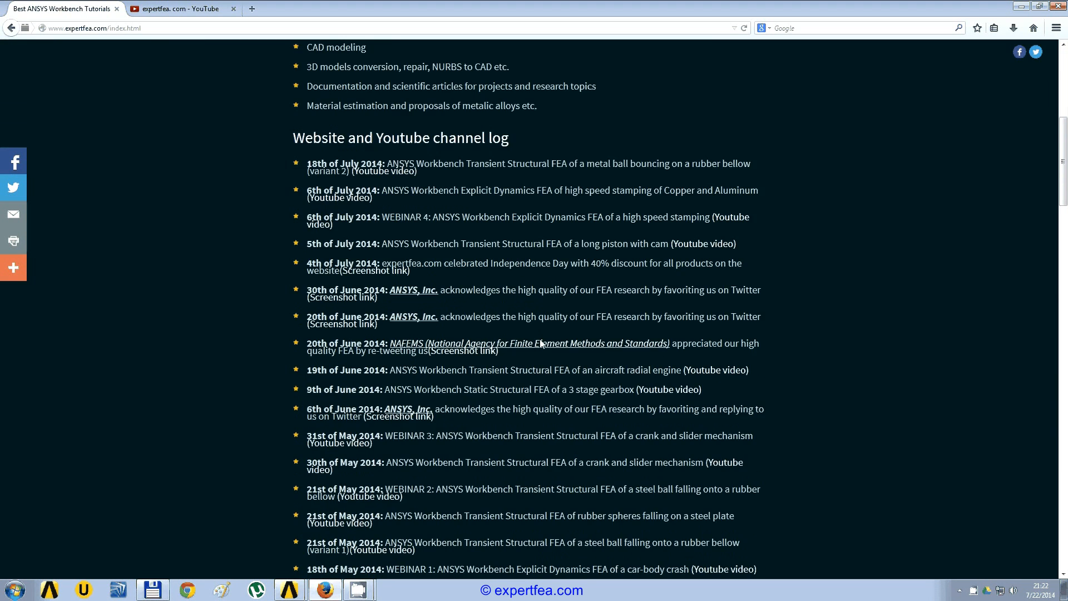
pyautogui.scroll(10, 541, 342)
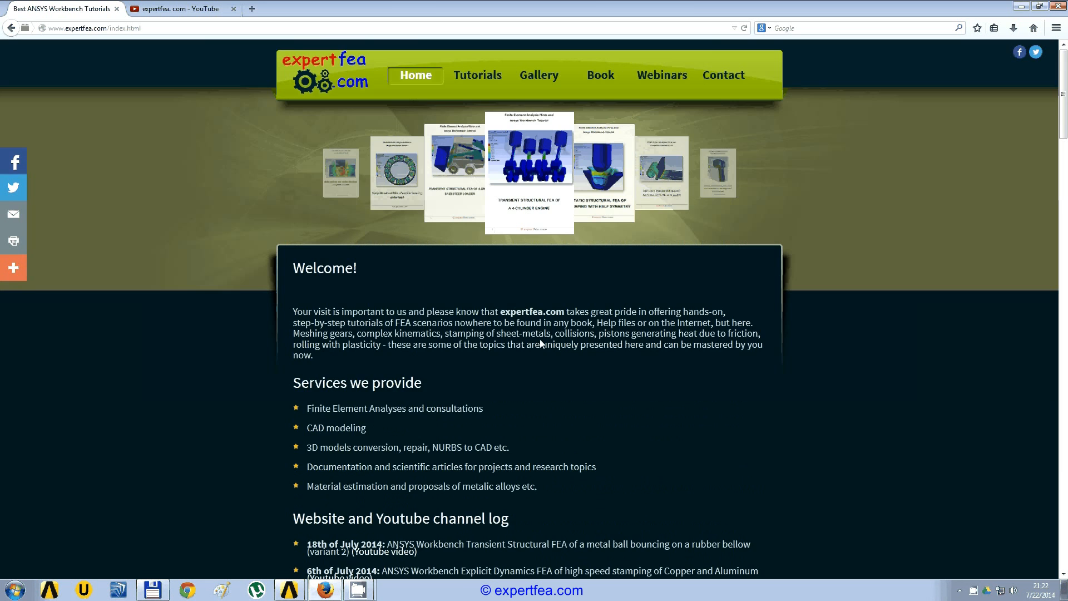
# Open the Tutorials page of expertfea.com and browse the catalog and the tutorials through to Tutorials 15-21.
pyautogui.click(479, 79)
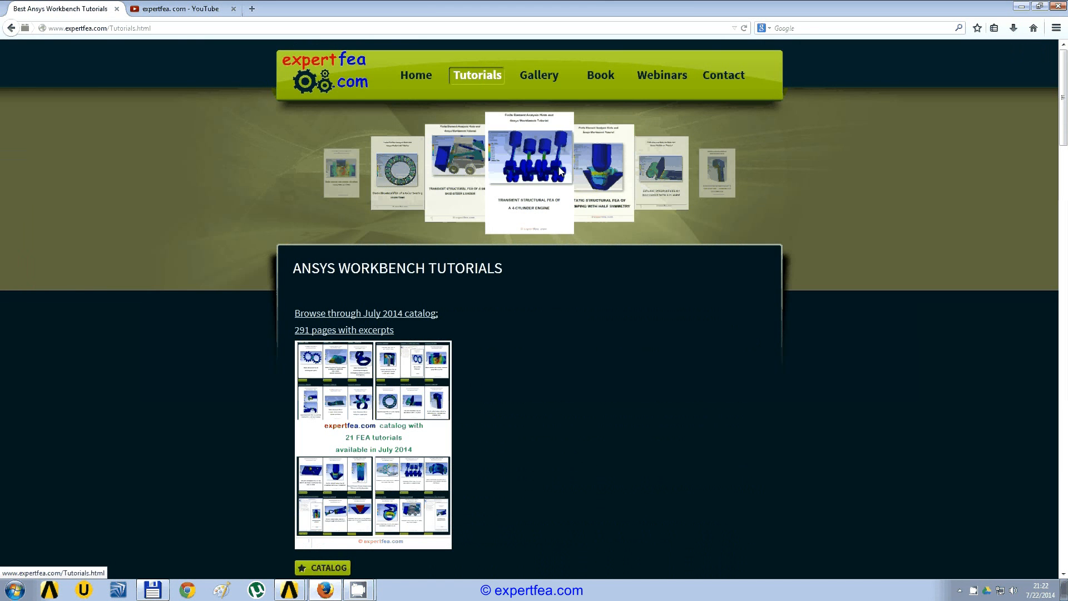
pyautogui.scroll(-10, 626, 329)
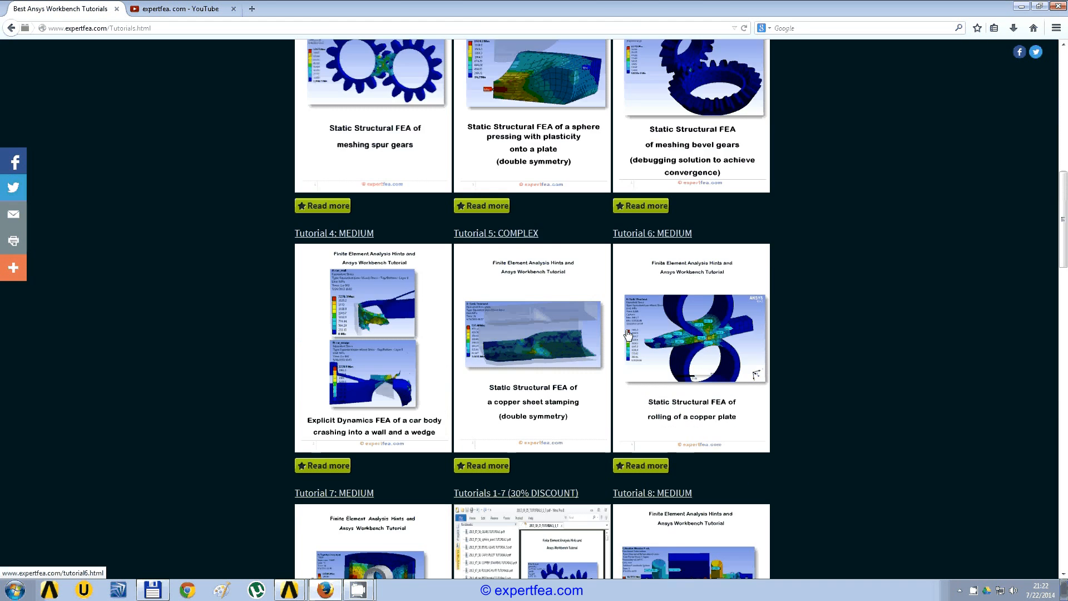
pyautogui.scroll(-4, 628, 335)
pyautogui.scroll(-5, 628, 334)
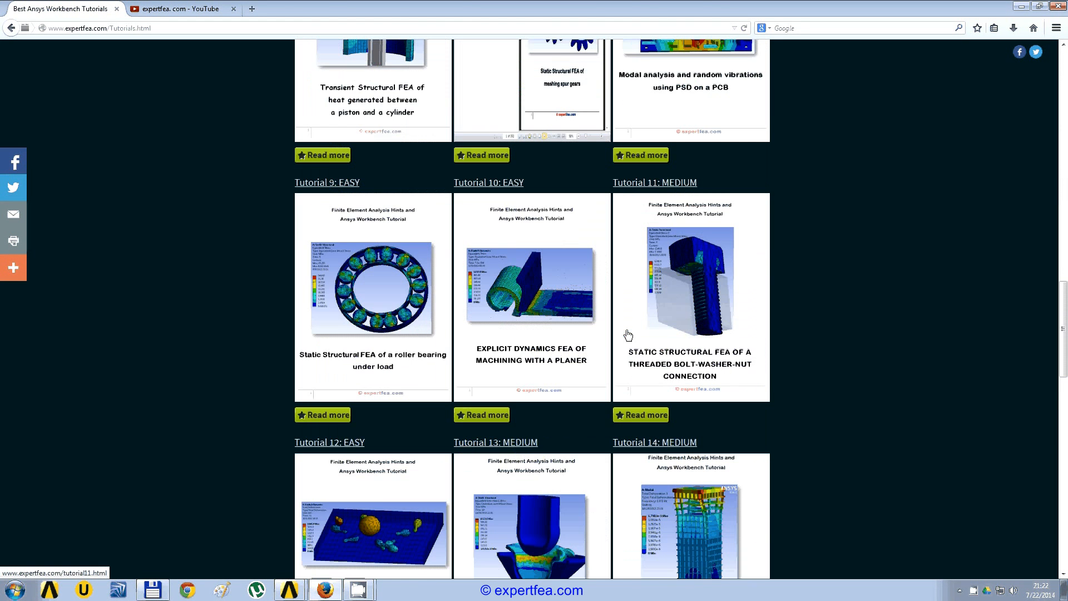
pyautogui.scroll(-5, 628, 334)
pyautogui.scroll(-4, 628, 334)
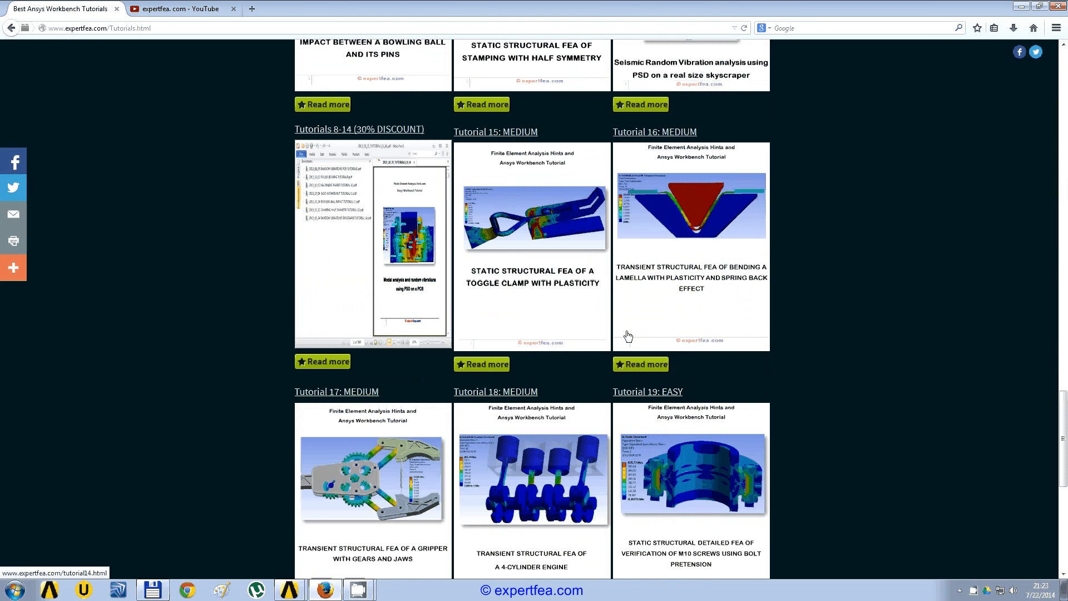
pyautogui.scroll(-4, 726, 368)
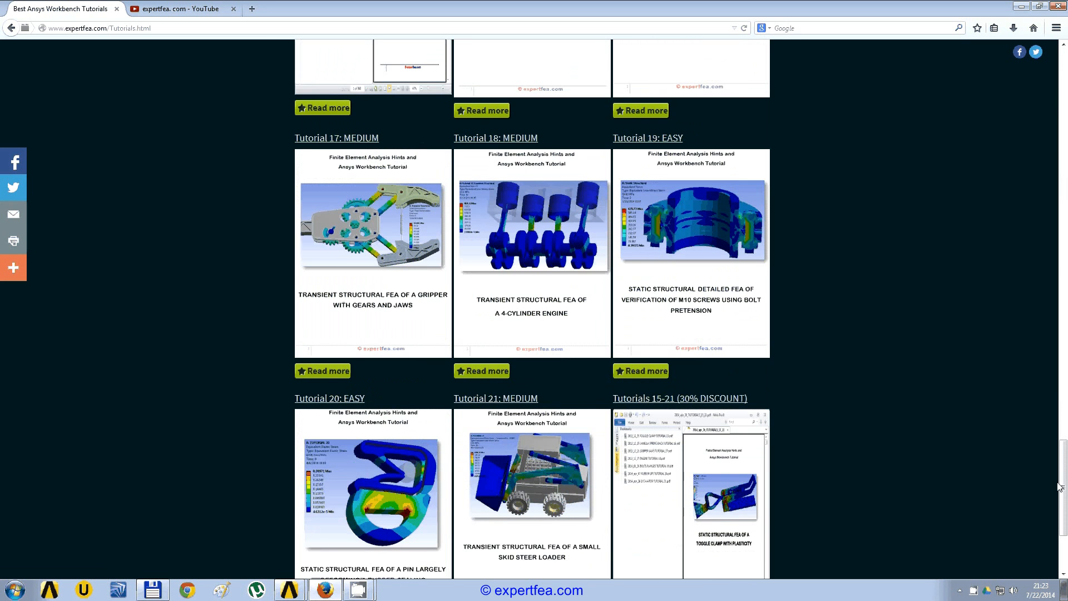
pyautogui.moveTo(1060, 487); pyautogui.dragTo(1060, 93)
# Open the Gallery page and look through the FEA screenshots, YouTube videos and solved FEA packages down to the high speed stamping video.
pyautogui.click(538, 75)
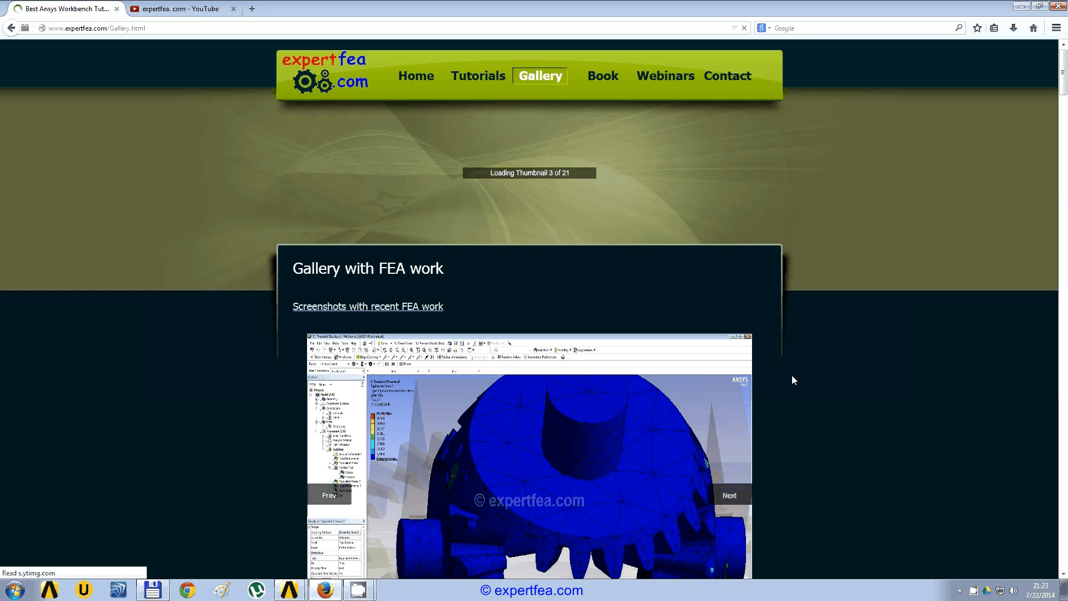
pyautogui.scroll(-5, 792, 374)
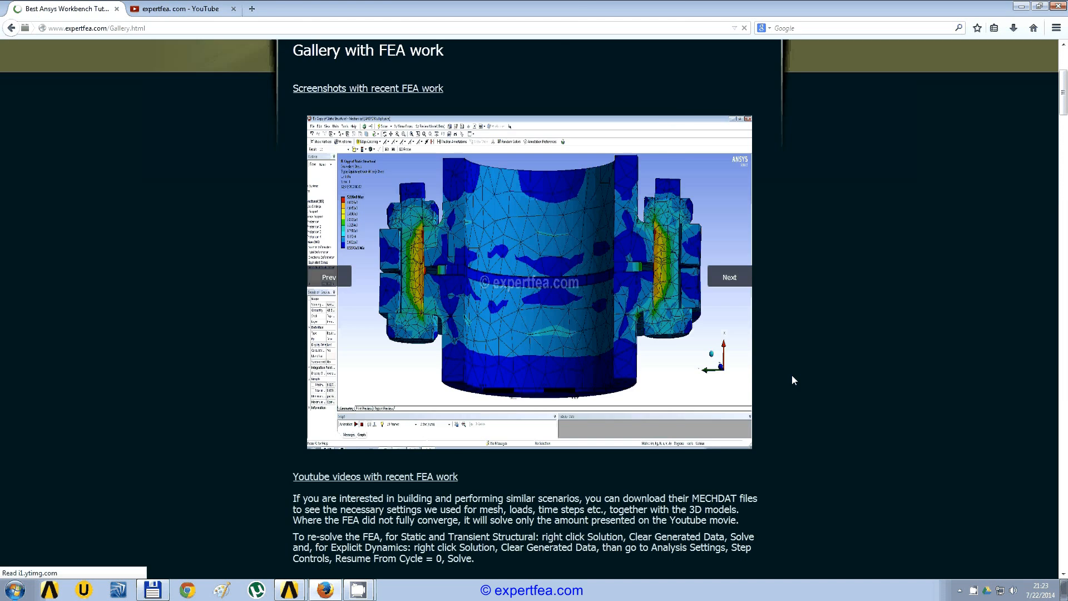
pyautogui.scroll(-3, 792, 375)
pyautogui.scroll(-7, 791, 375)
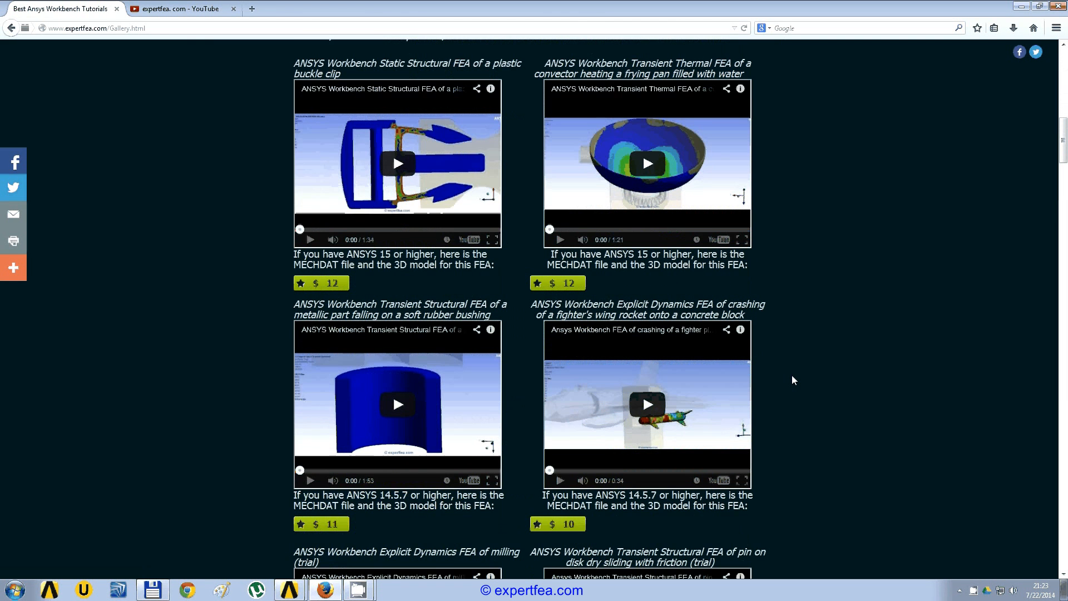
pyautogui.scroll(-5, 792, 375)
pyautogui.scroll(-6, 792, 375)
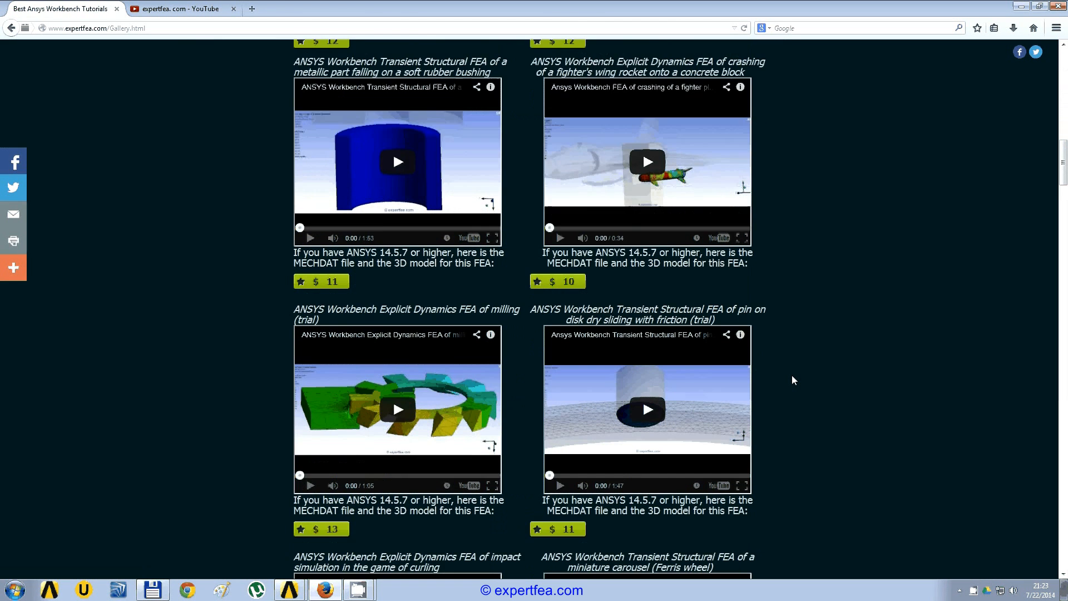
pyautogui.scroll(-5, 792, 375)
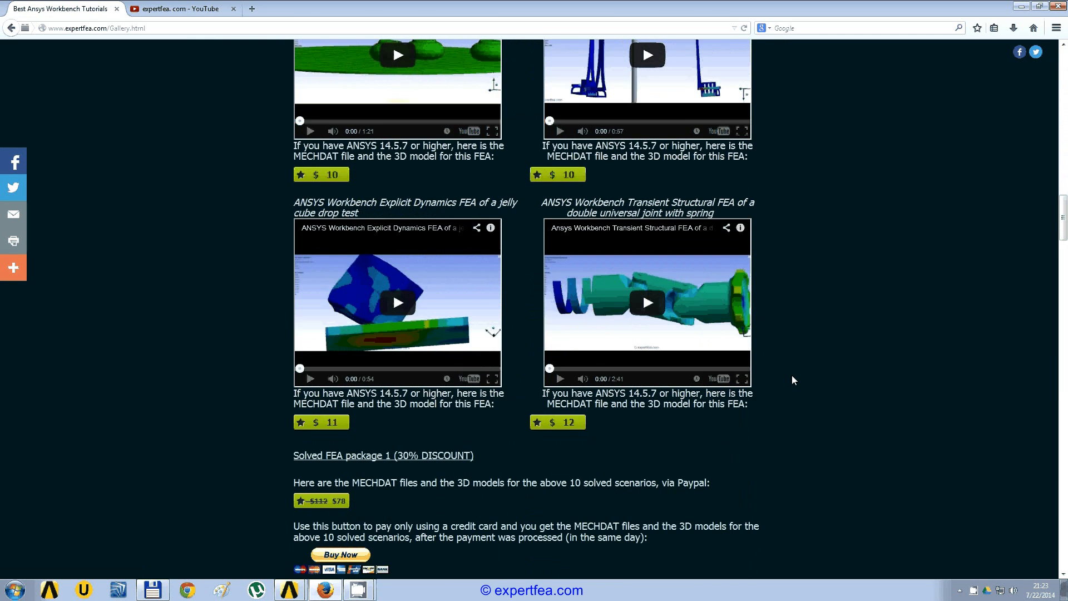
pyautogui.scroll(-10, 792, 375)
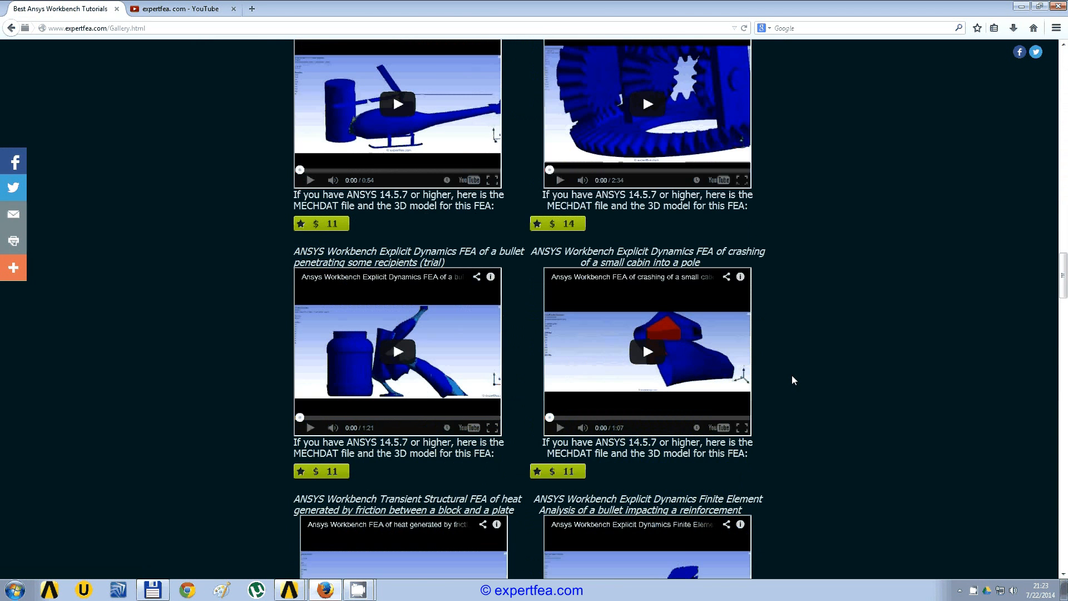
pyautogui.scroll(-3, 792, 375)
pyautogui.scroll(-4, 792, 374)
pyautogui.scroll(-7, 792, 374)
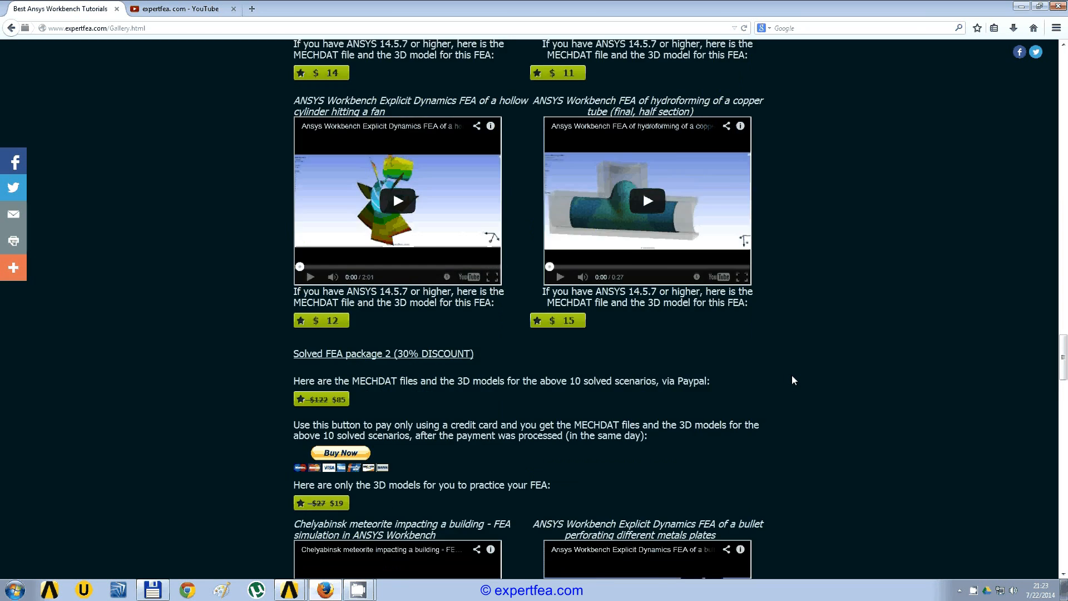
pyautogui.scroll(-7, 792, 375)
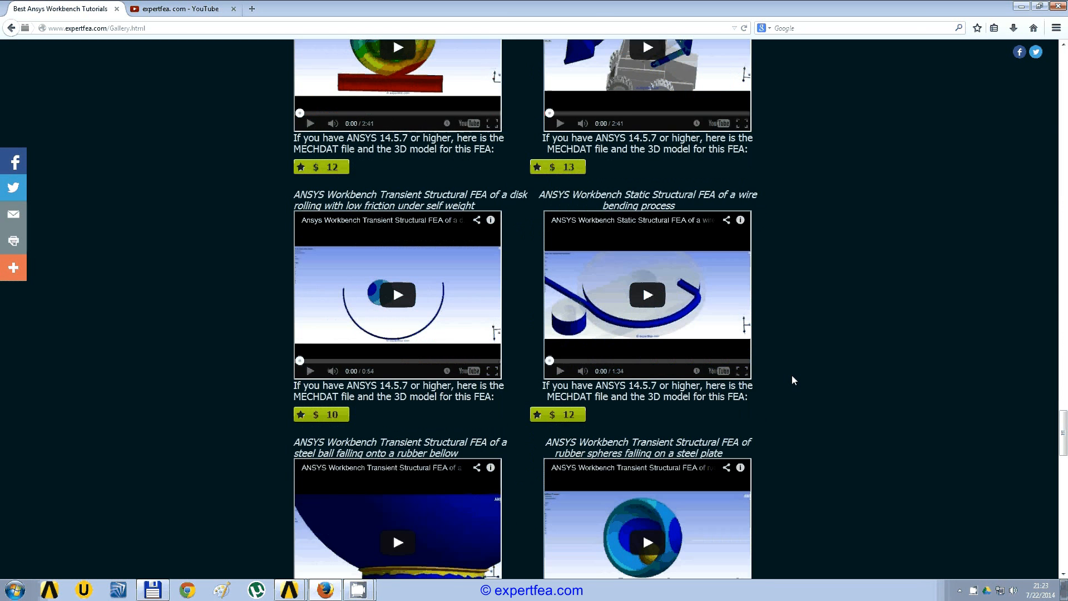
pyautogui.scroll(-12, 792, 376)
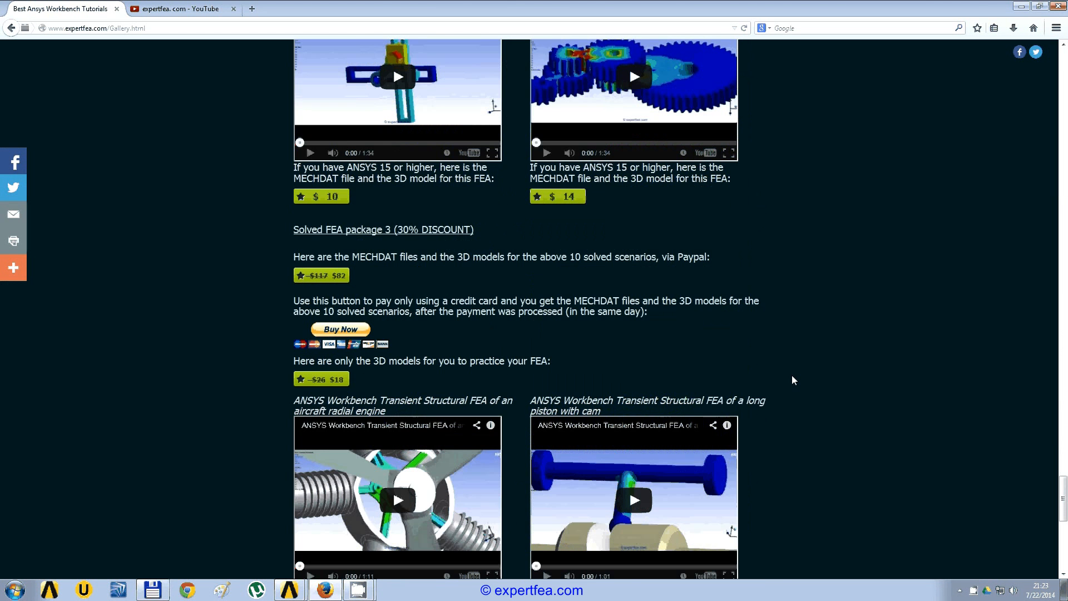
pyautogui.scroll(-2, 792, 375)
pyautogui.scroll(-1, 792, 374)
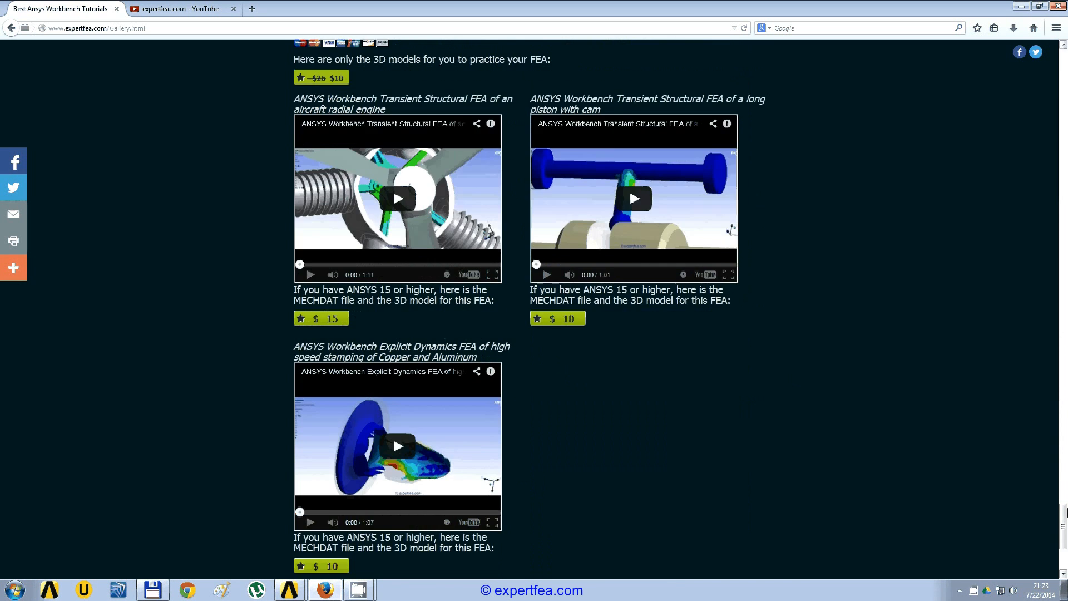
pyautogui.moveTo(1062, 517); pyautogui.dragTo(1036, 64)
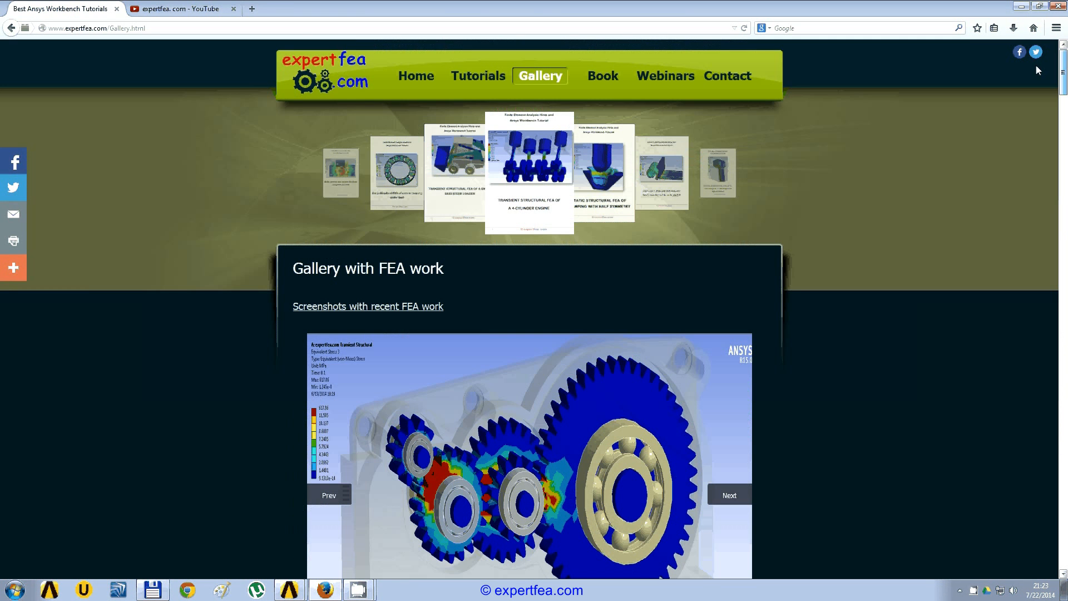
# Open the Book page and review the description and purchase options of "111 ANSYS Workbench Mechanical - tips and tricks".
pyautogui.click(567, 133)
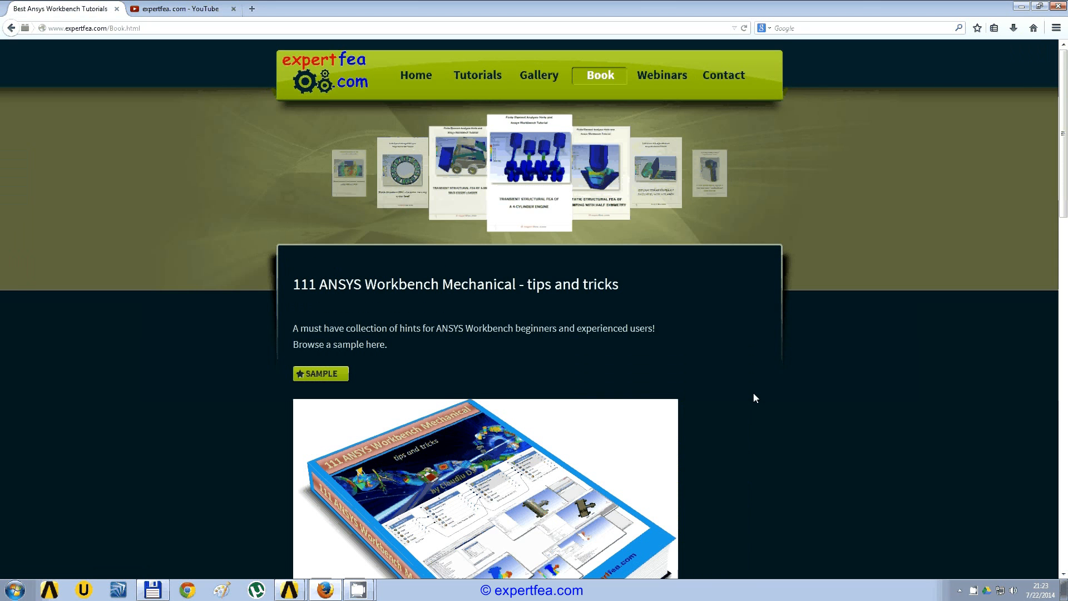
pyautogui.scroll(-5, 733, 425)
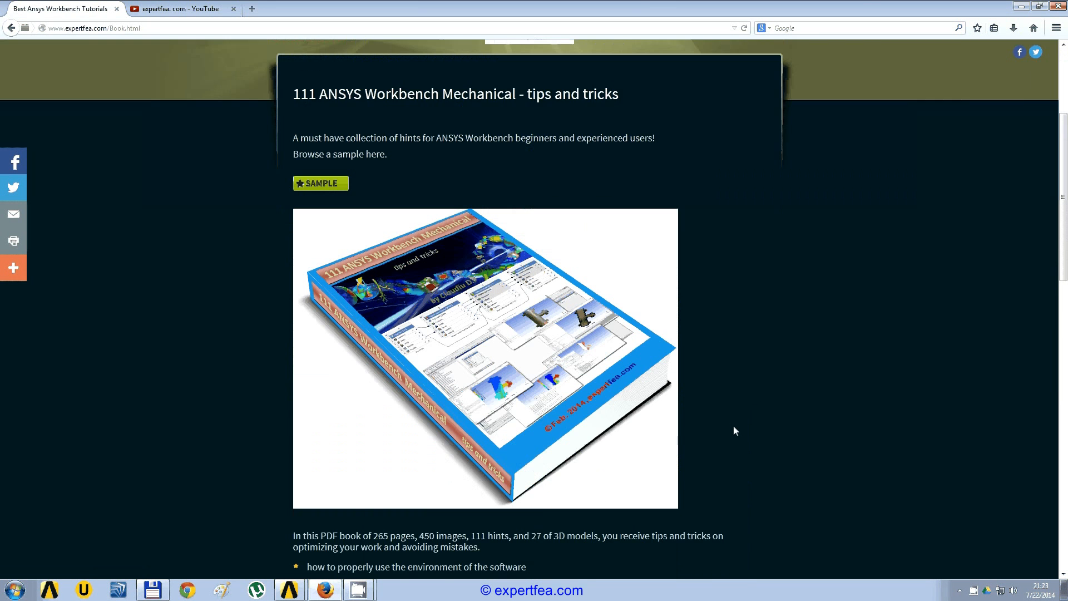
pyautogui.scroll(-5, 733, 426)
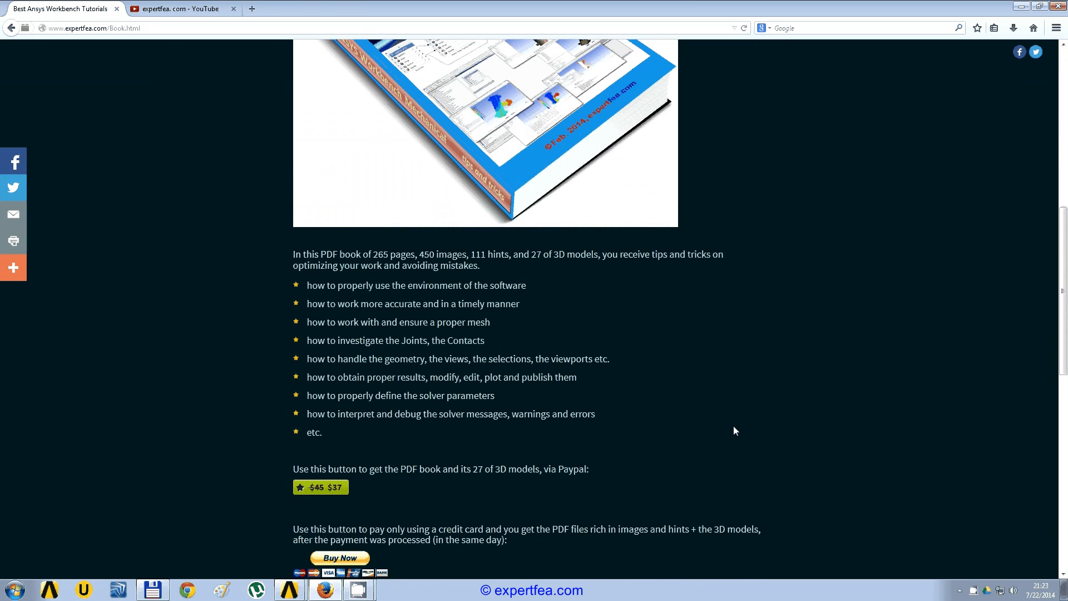
pyautogui.scroll(-8, 733, 427)
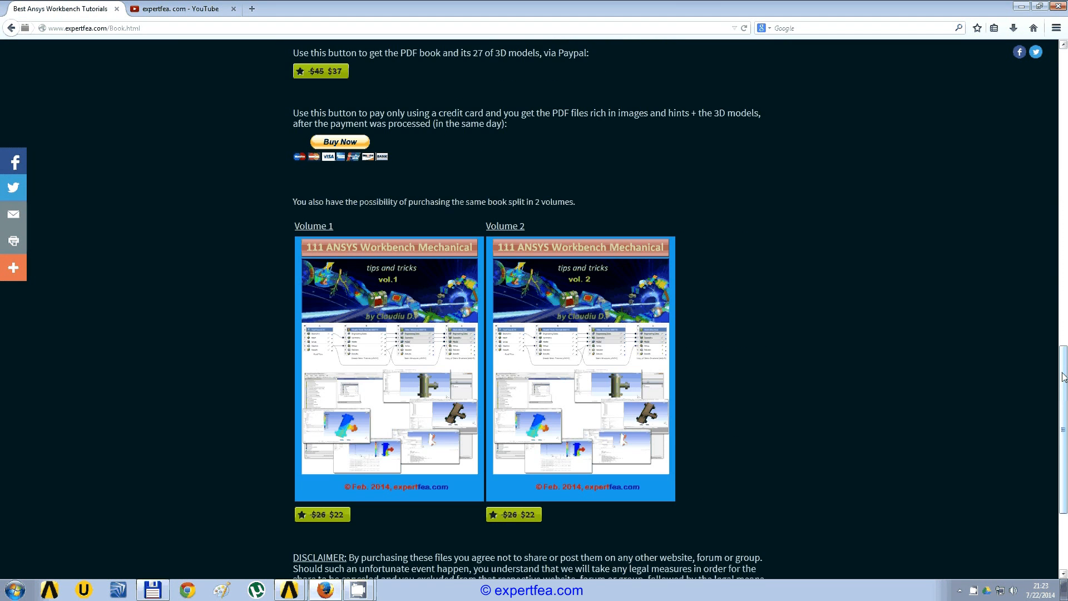
pyautogui.moveTo(1063, 377); pyautogui.dragTo(1057, 66)
# Open the Webinars page and look through the online FEA webinars from WEBINAR 1 to WEBINAR 4.
pyautogui.click(661, 75)
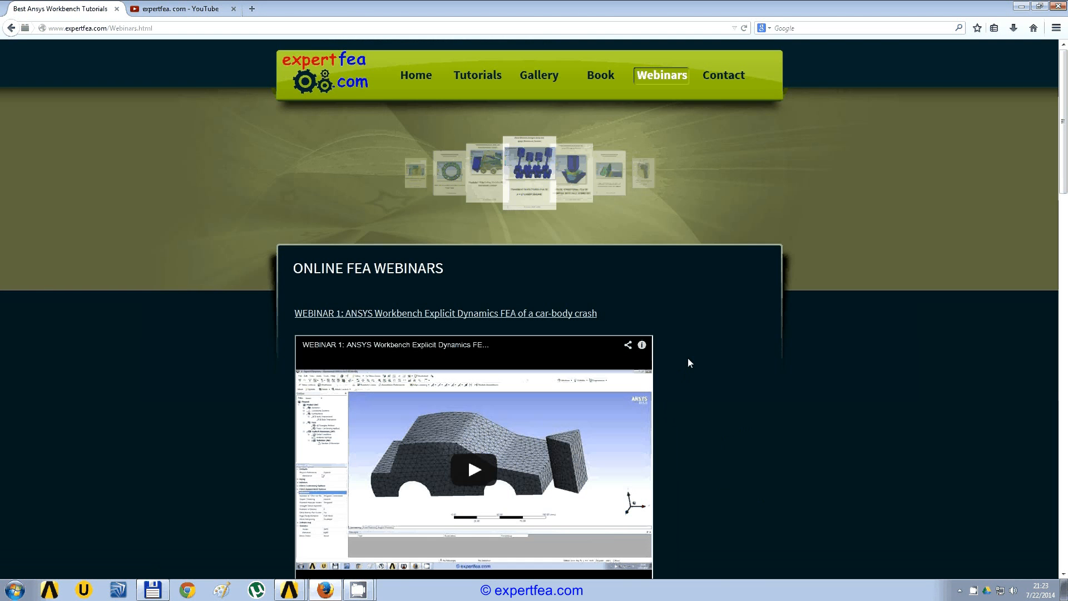
pyautogui.scroll(-5, 704, 424)
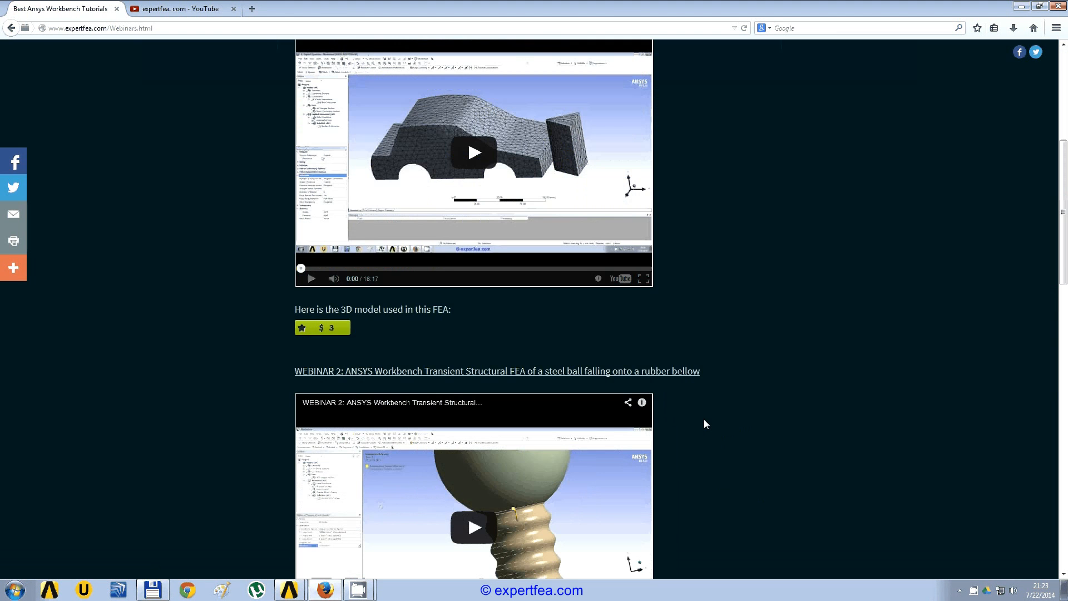
pyautogui.scroll(-4, 704, 424)
pyautogui.scroll(-5, 704, 424)
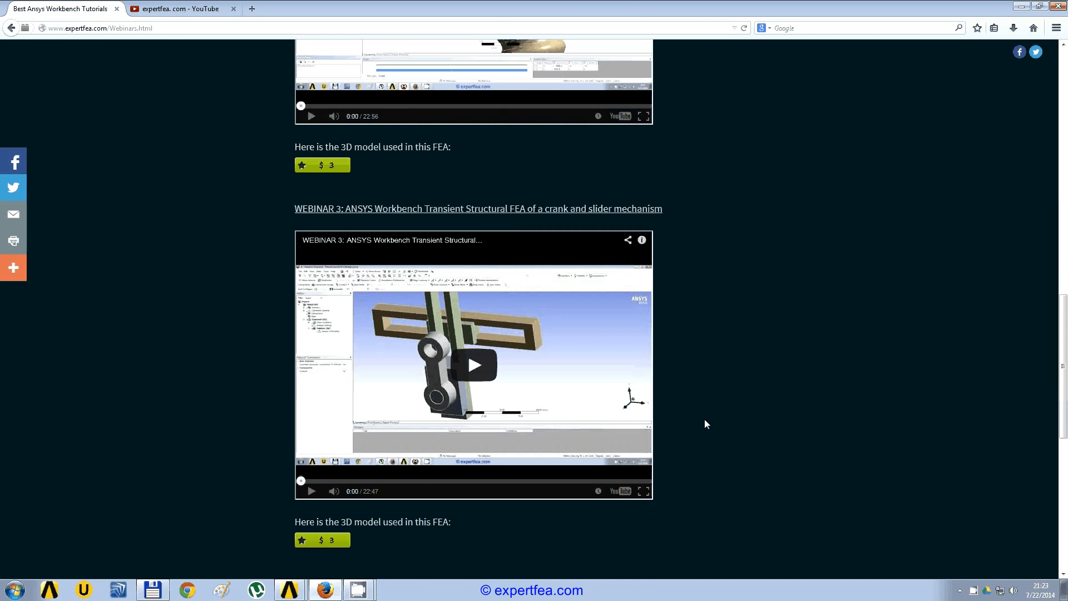
pyautogui.scroll(-6, 704, 424)
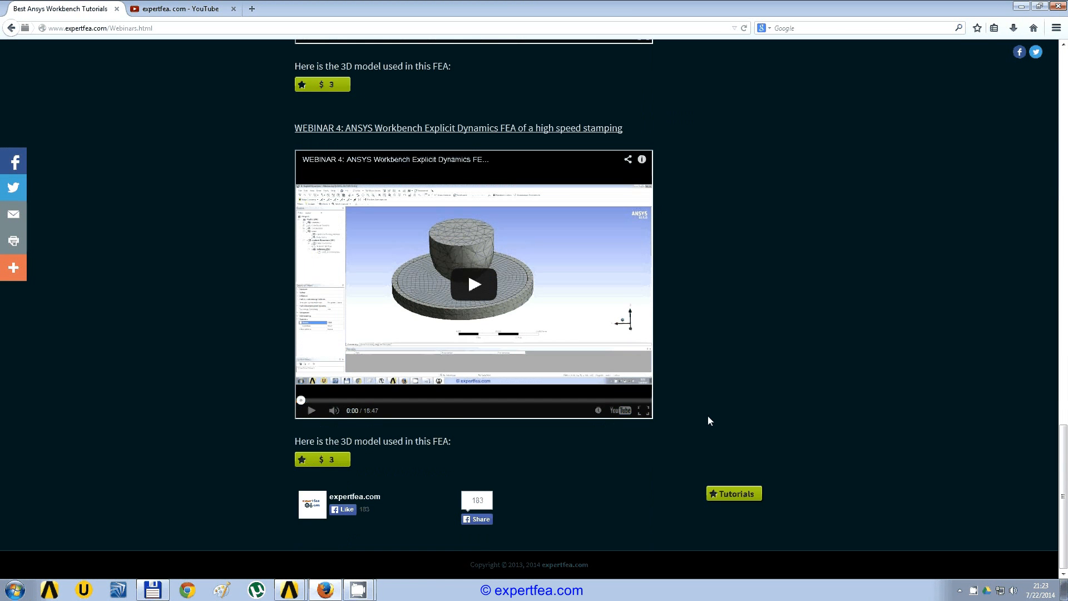
pyautogui.moveTo(1063, 435); pyautogui.dragTo(1052, 62)
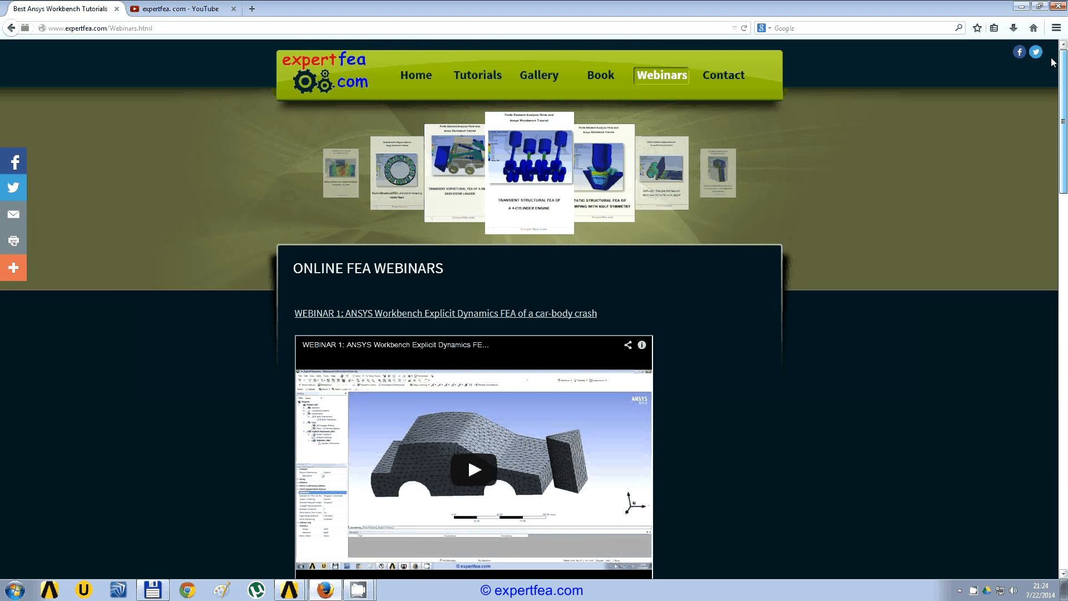
# Switch to the expertfea.com YouTube channel and look over its trailer and recent uploads.
pyautogui.click(185, 10)
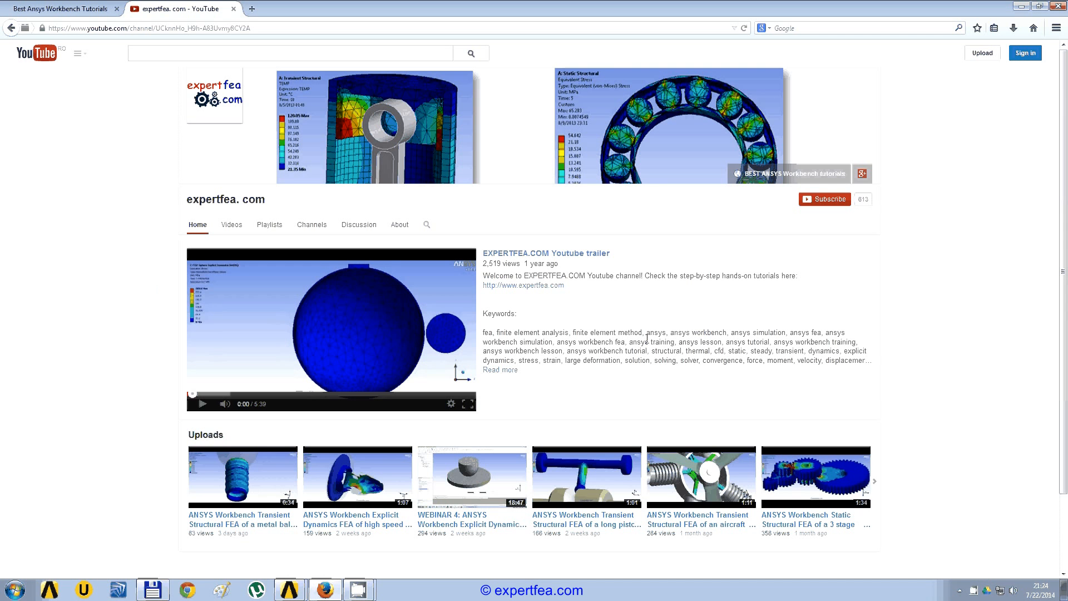
pyautogui.scroll(-2, 647, 339)
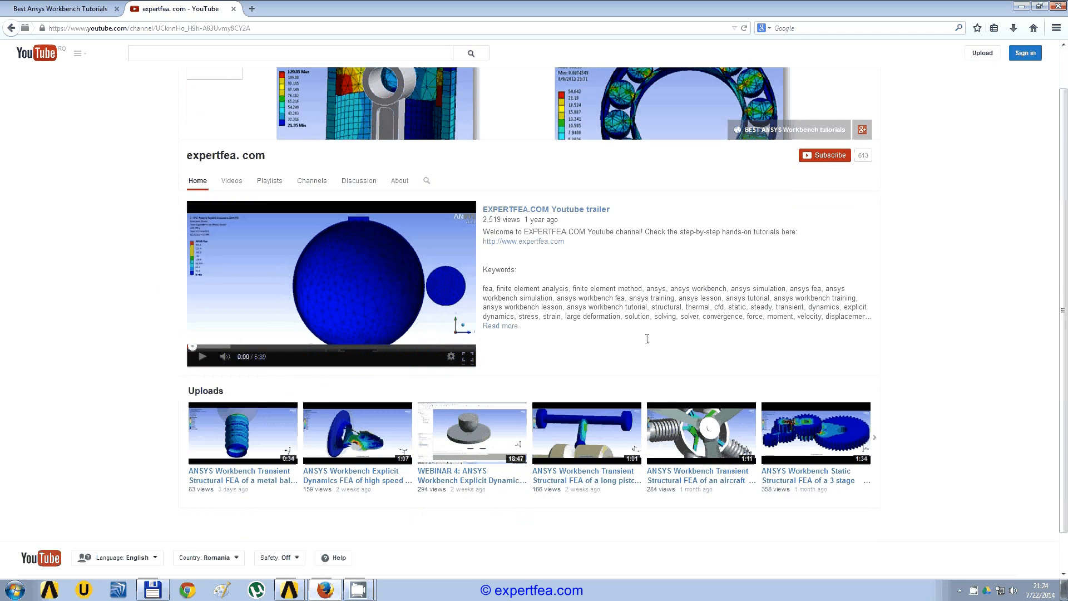
pyautogui.scroll(2, 557, 341)
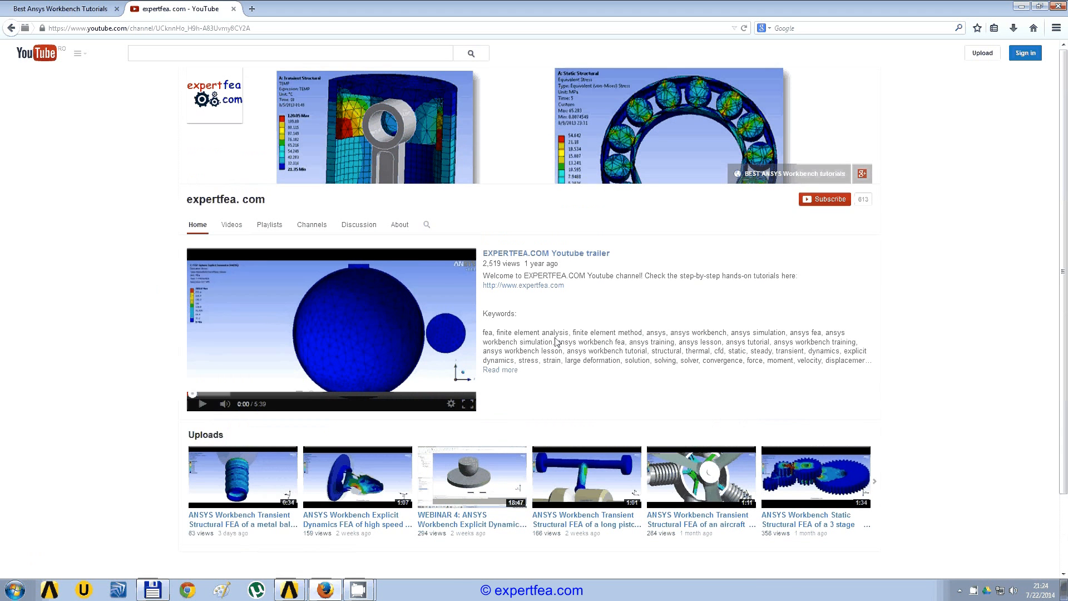
# Show all videos of the expertfea.com YouTube channel, load more of them and browse the extended list.
pyautogui.click(230, 228)
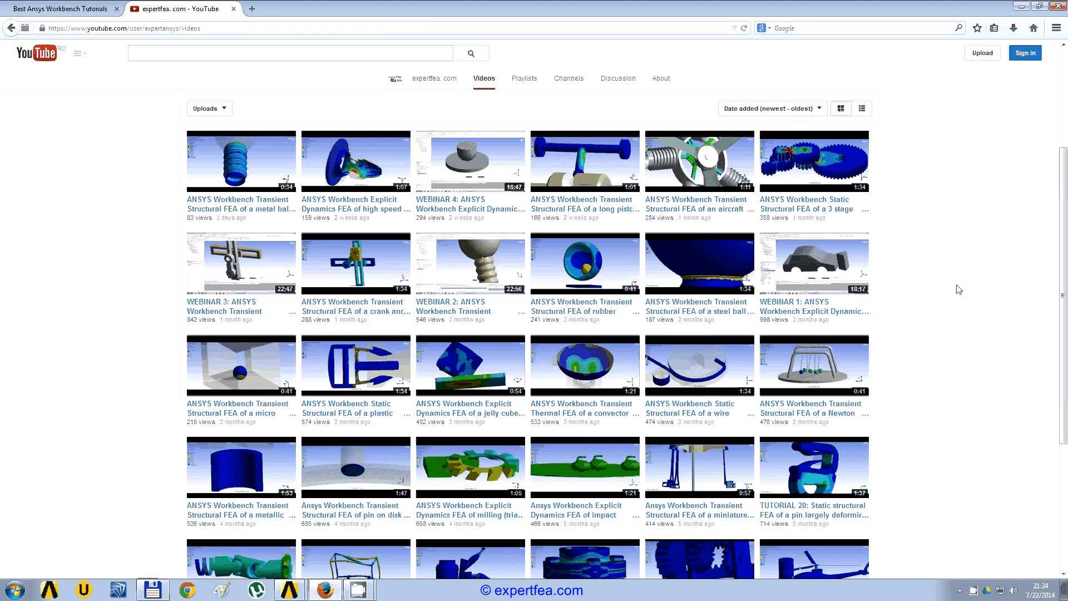
pyautogui.scroll(-5, 741, 281)
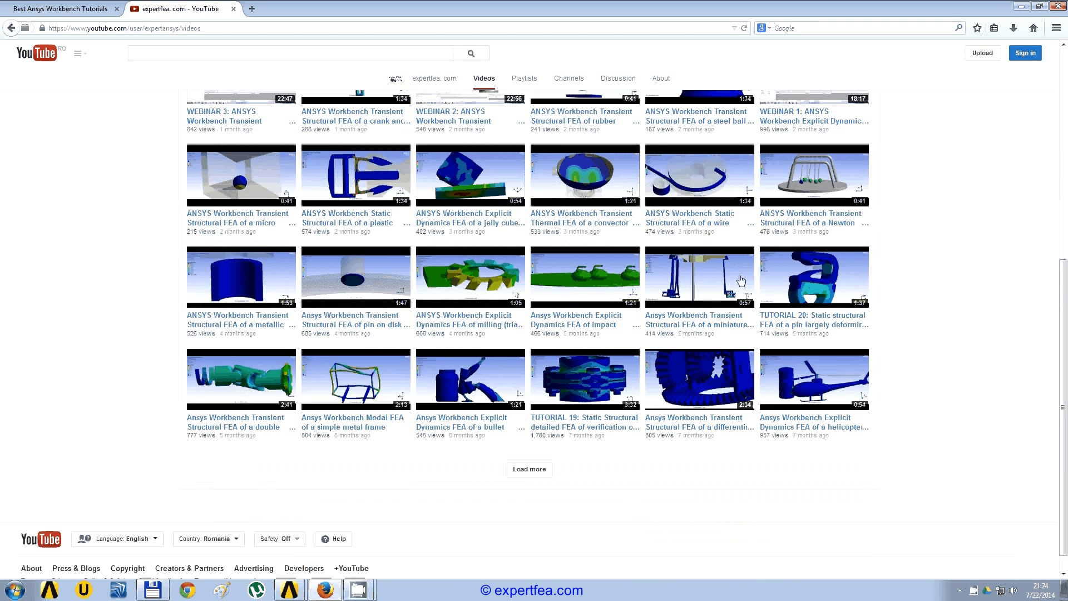
pyautogui.click(529, 469)
pyautogui.scroll(-2, 934, 318)
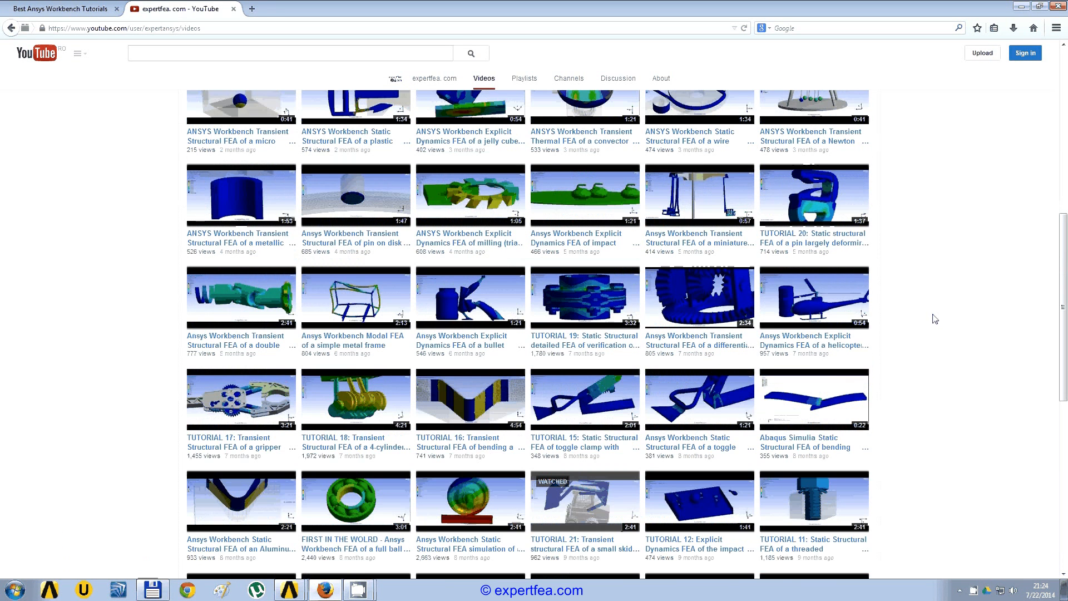
pyautogui.scroll(-5, 935, 319)
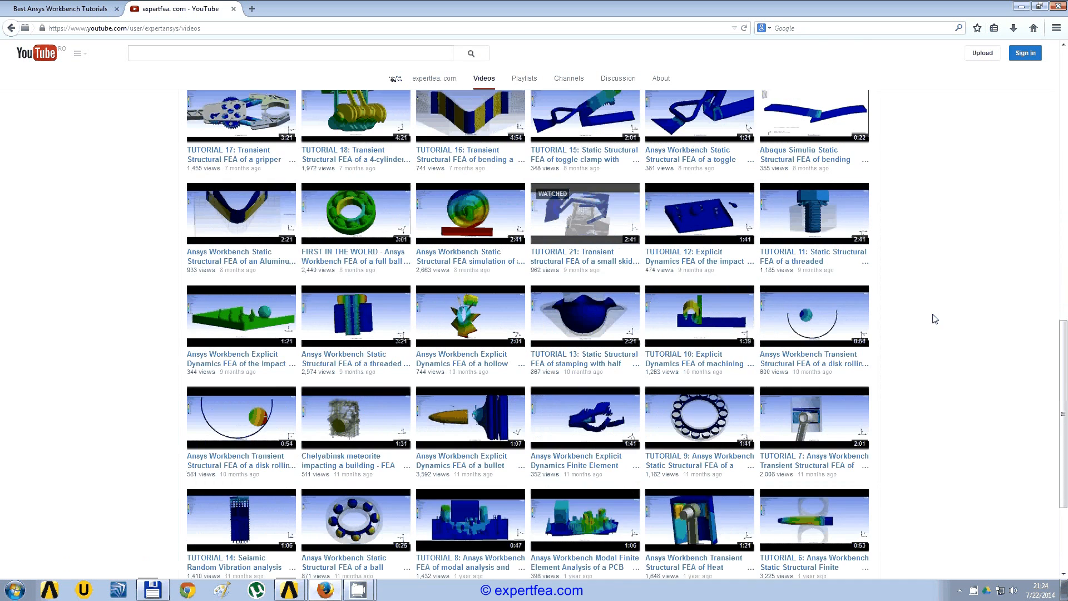
# Load more videos on the expertfea.com YouTube channel and browse the list to its end.
pyautogui.scroll(-3, 934, 319)
pyautogui.click(529, 446)
pyautogui.scroll(-2, 850, 346)
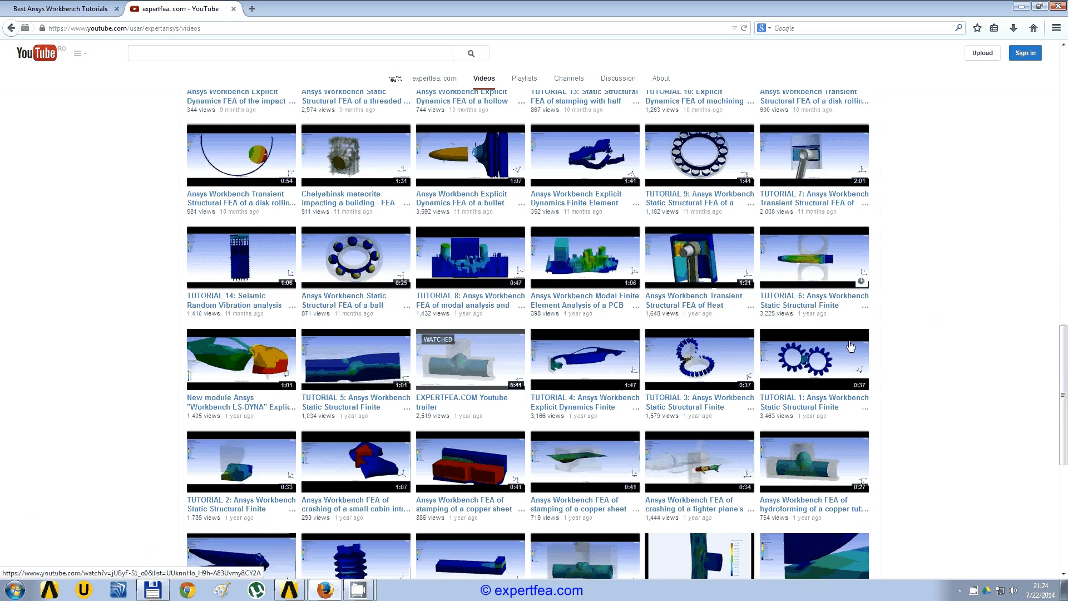
pyautogui.scroll(-5, 851, 346)
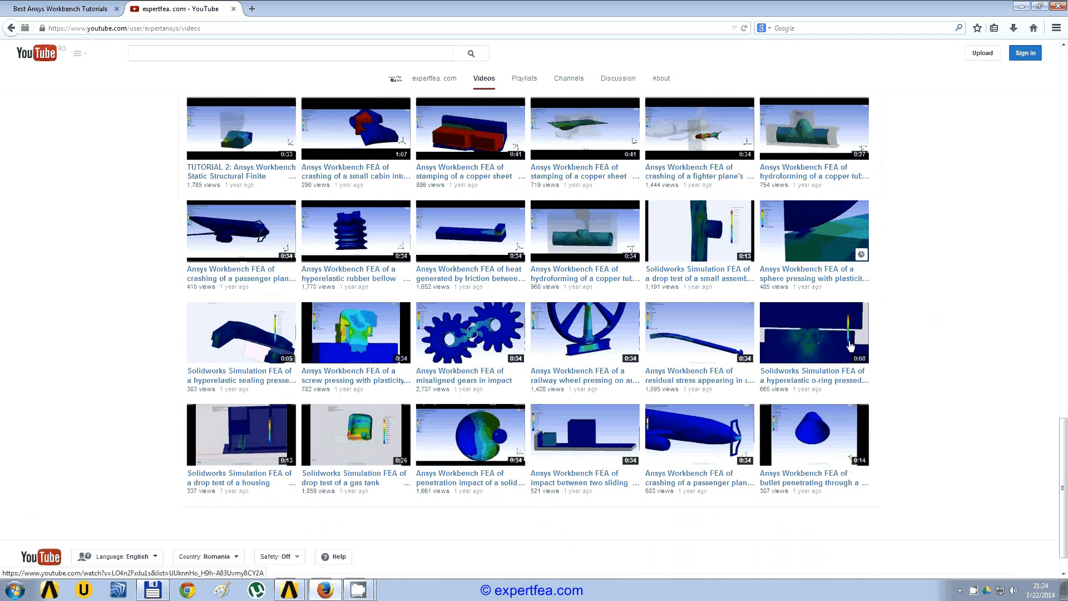
pyautogui.scroll(-1, 850, 346)
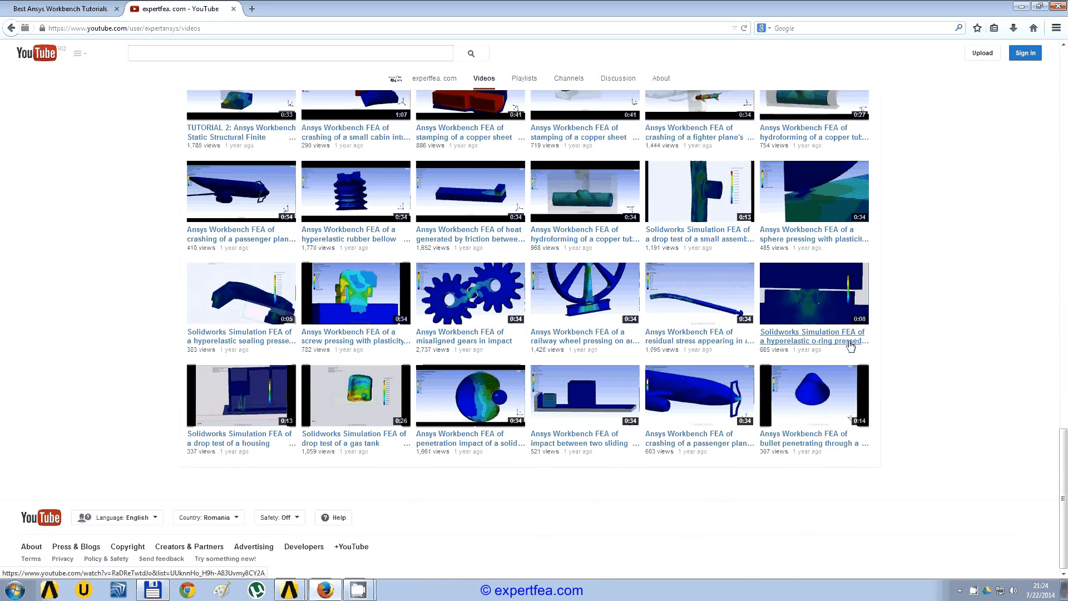
# Switch to the unsaved ANSYS Workbench project and add an Explicit Dynamics analysis system to the project schematic, keeping its default name.
pyautogui.click(1021, 7)
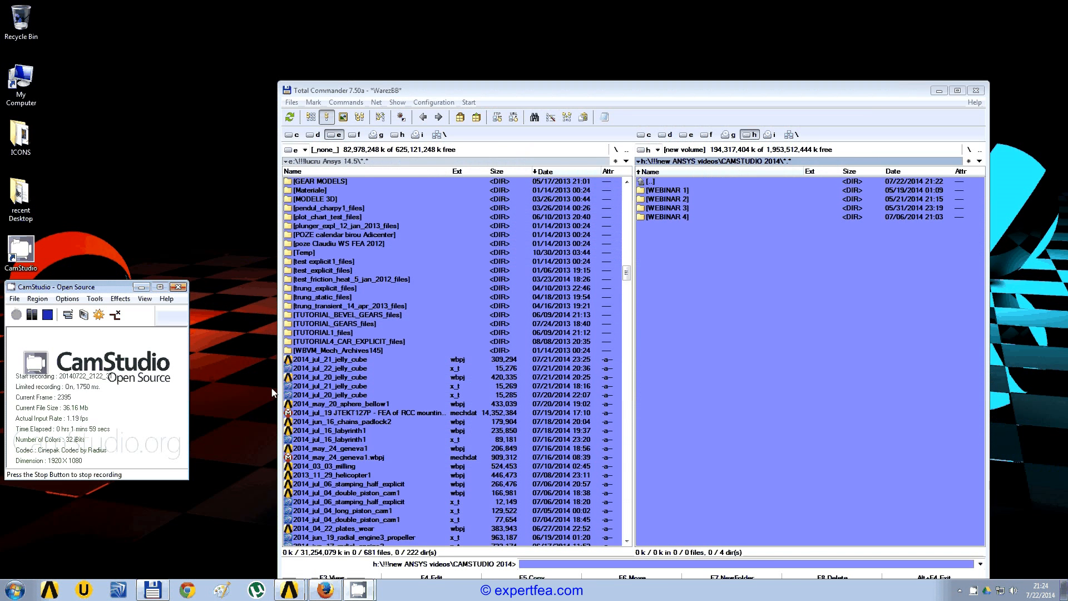
pyautogui.moveTo(292, 589)
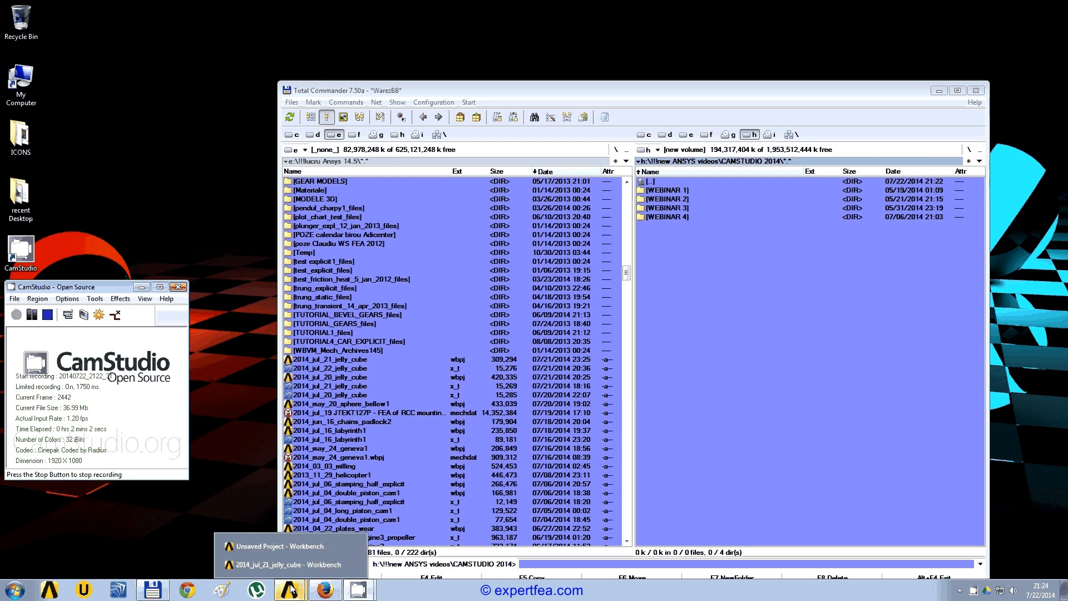
pyautogui.click(278, 545)
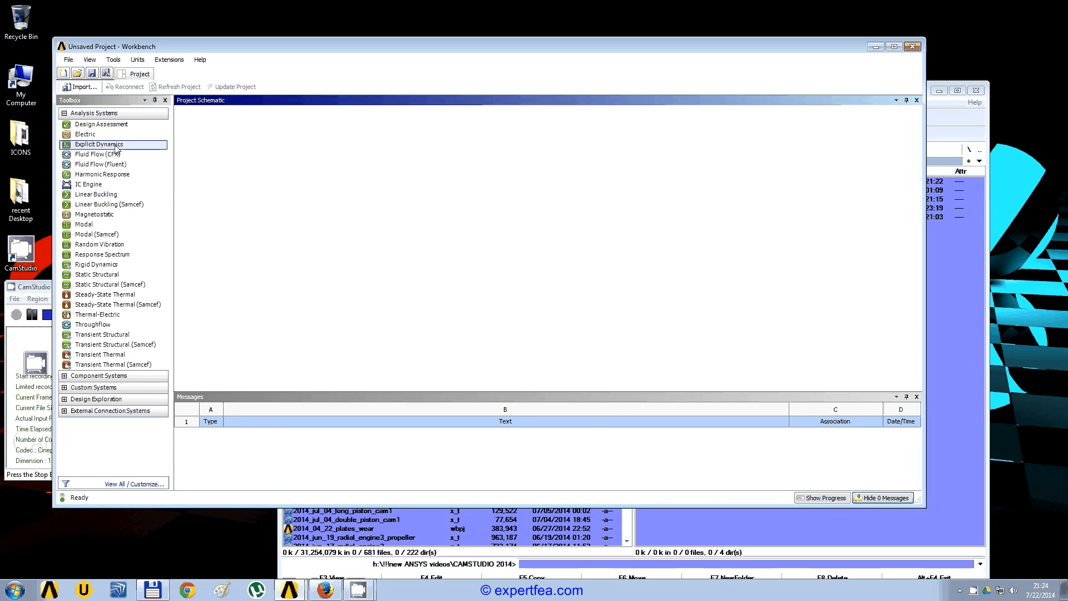
pyautogui.moveTo(99, 144); pyautogui.dragTo(233, 160)
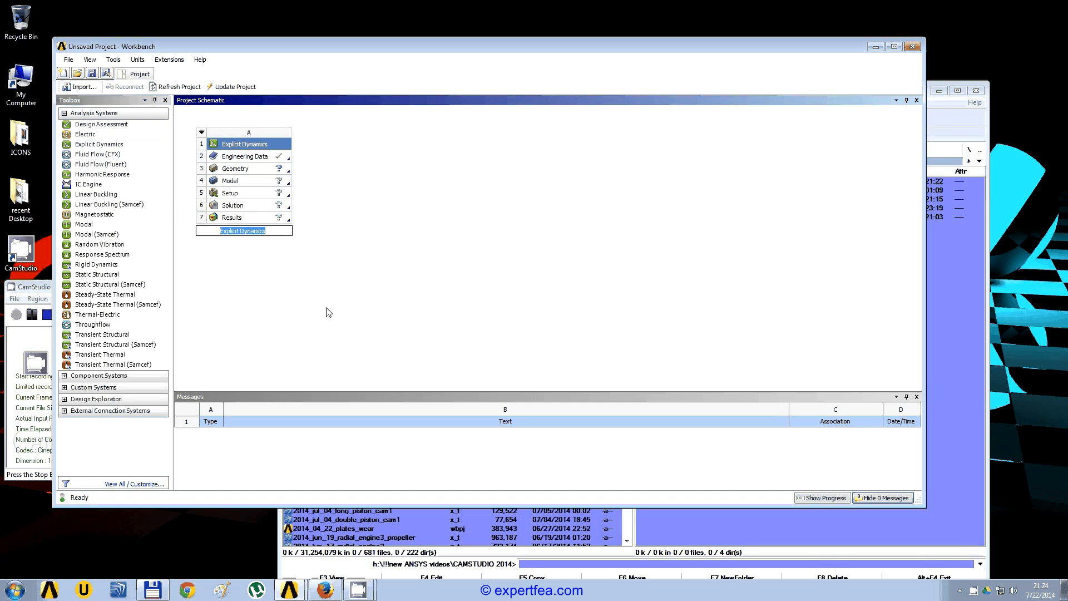
pyautogui.click(249, 282)
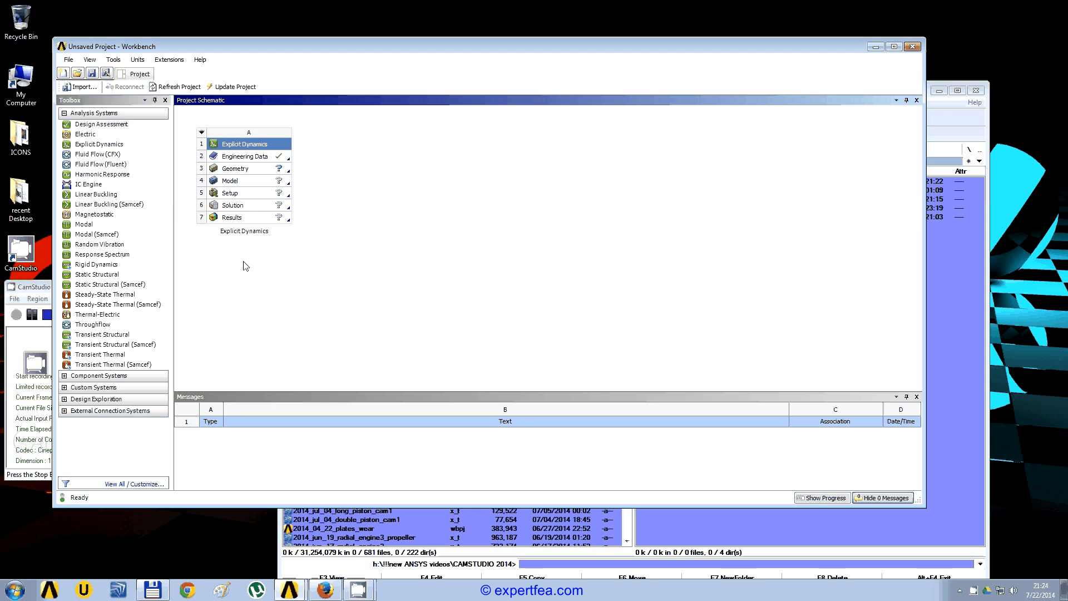
# Open the Engineering Data of the Explicit Dynamics system and display the Hyperelastic Materials data source in an enlarged source list.
pyautogui.doubleClick(243, 158)
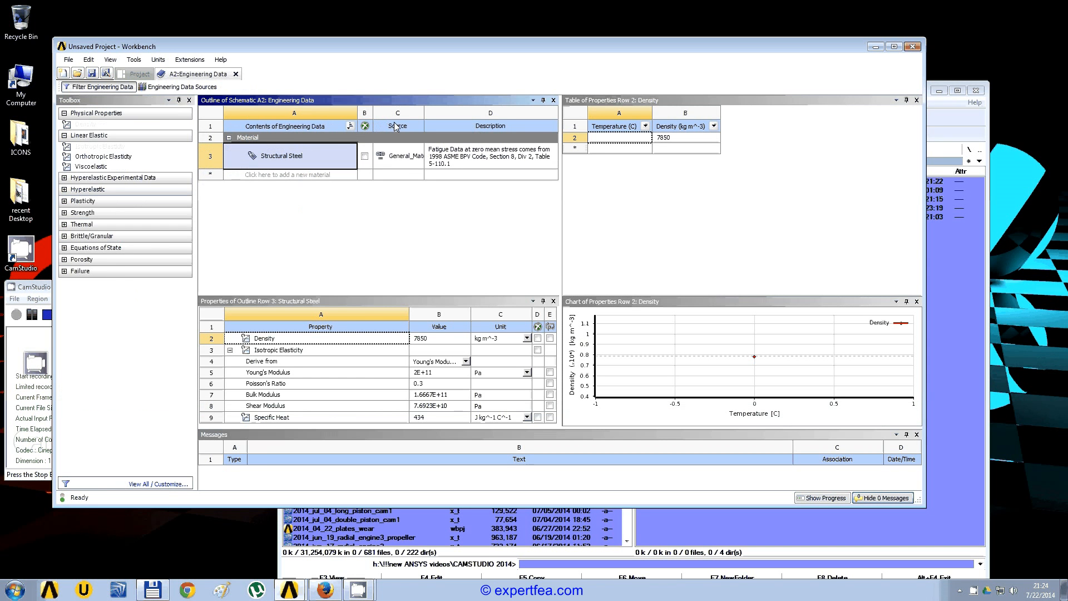
pyautogui.click(177, 88)
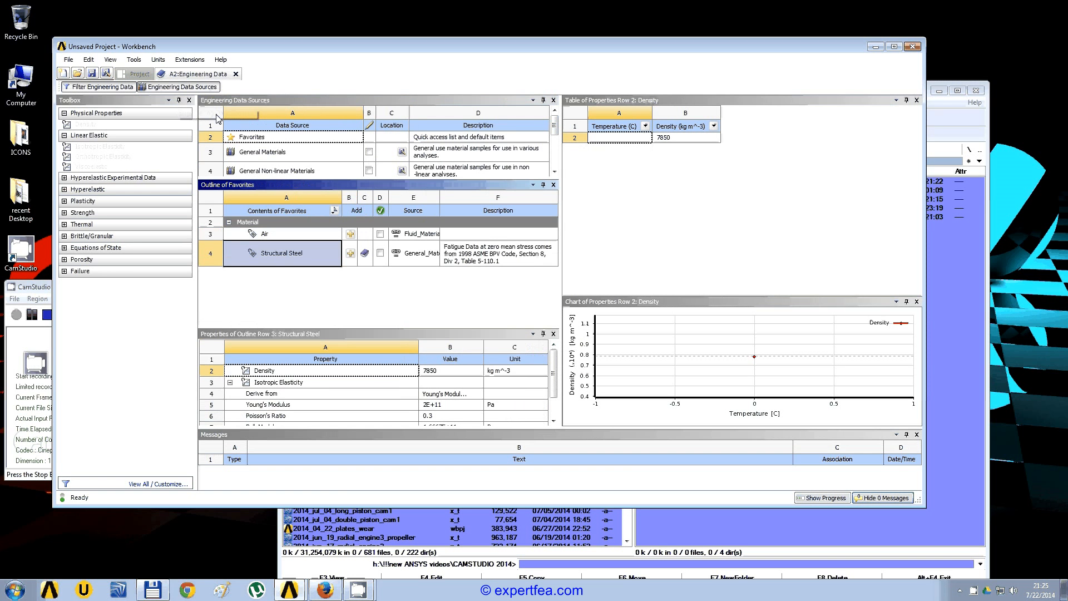
pyautogui.moveTo(328, 179); pyautogui.dragTo(331, 214)
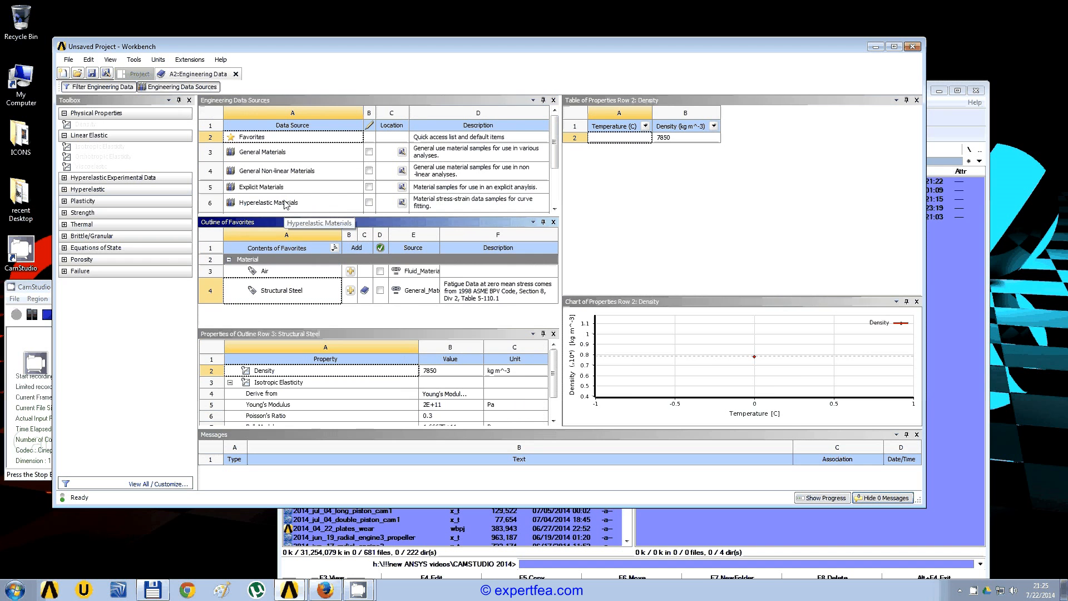
pyautogui.click(285, 203)
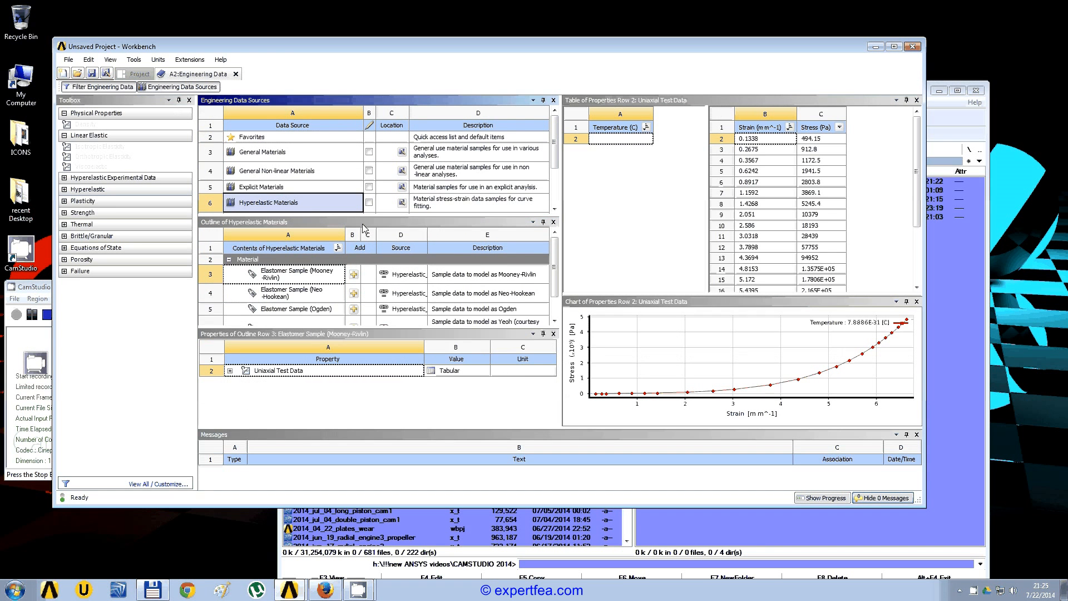
# Review the Neoprene Rubber material's uniaxial, biaxial, shear and volumetric test data and its Neo-Hookean property.
pyautogui.scroll(-2, 548, 271)
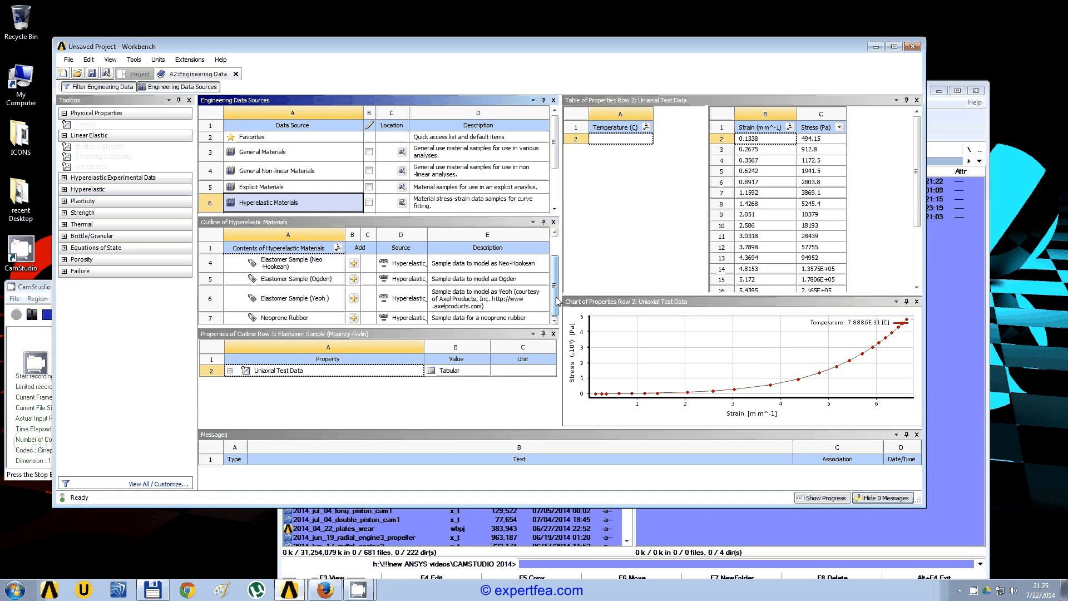
pyautogui.click(279, 318)
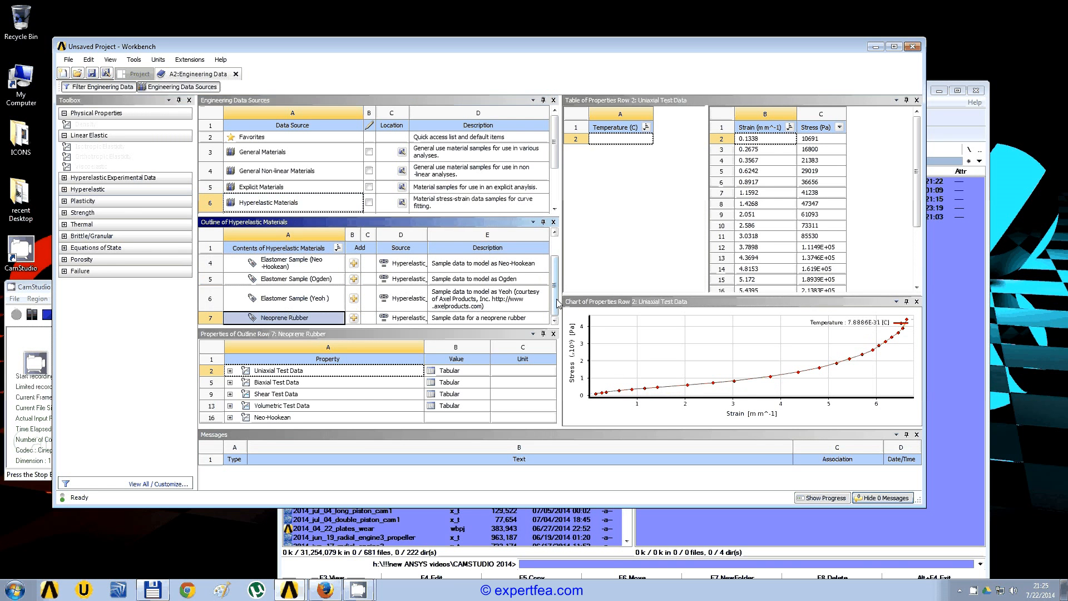
pyautogui.click(287, 384)
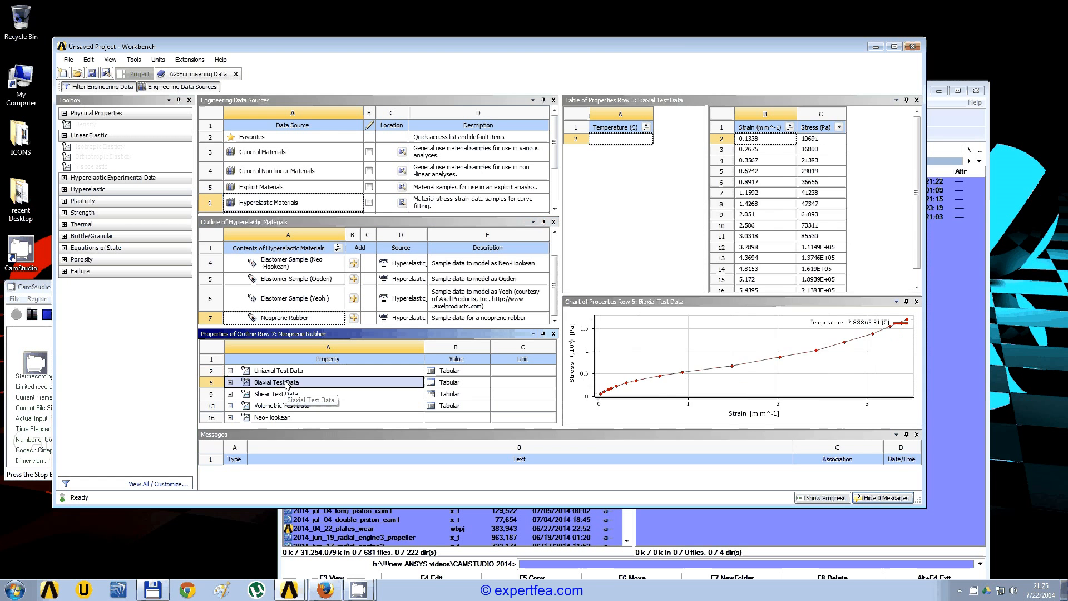
pyautogui.click(286, 394)
pyautogui.click(286, 406)
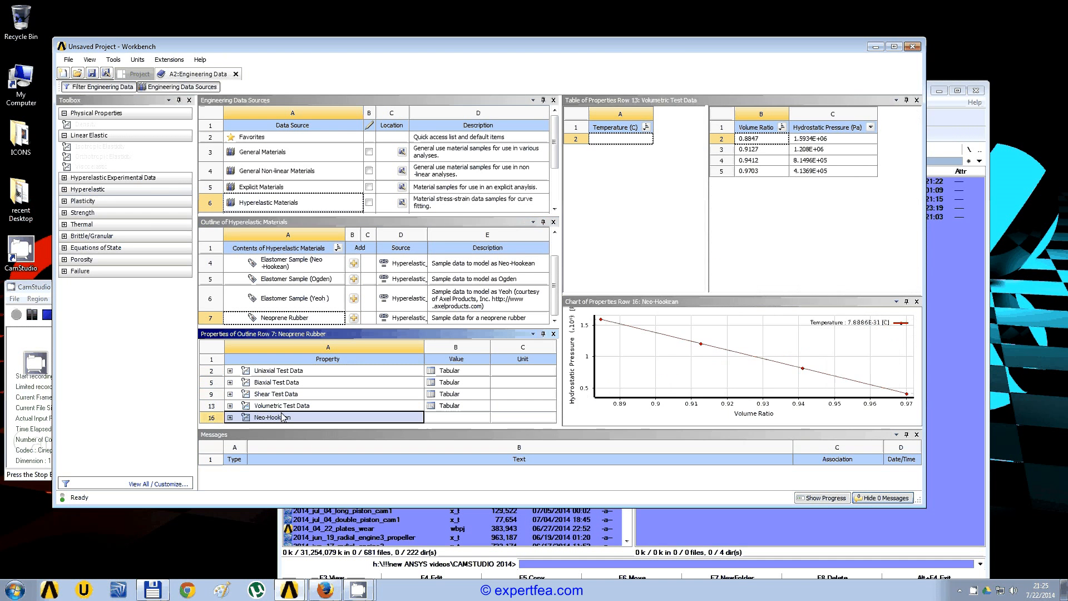
# Review the Yeoh, Ogden, Neo-Hookean and Mooney-Rivlin elastomer samples and the General Materials source, and return to the project's own materials.
pyautogui.click(292, 300)
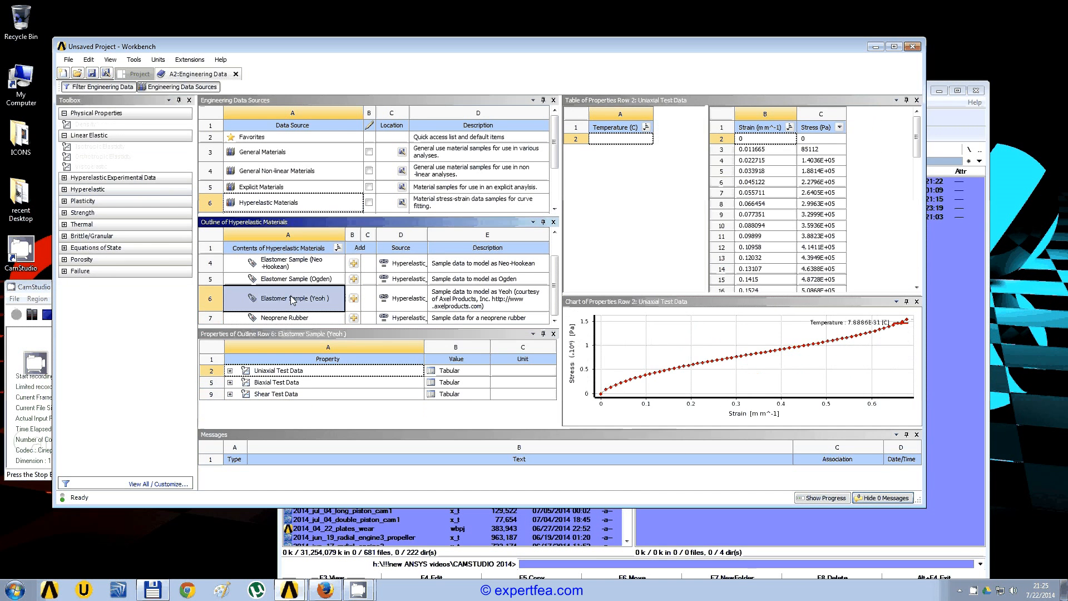
pyautogui.click(291, 280)
pyautogui.click(292, 264)
pyautogui.moveTo(554, 288); pyautogui.dragTo(560, 265)
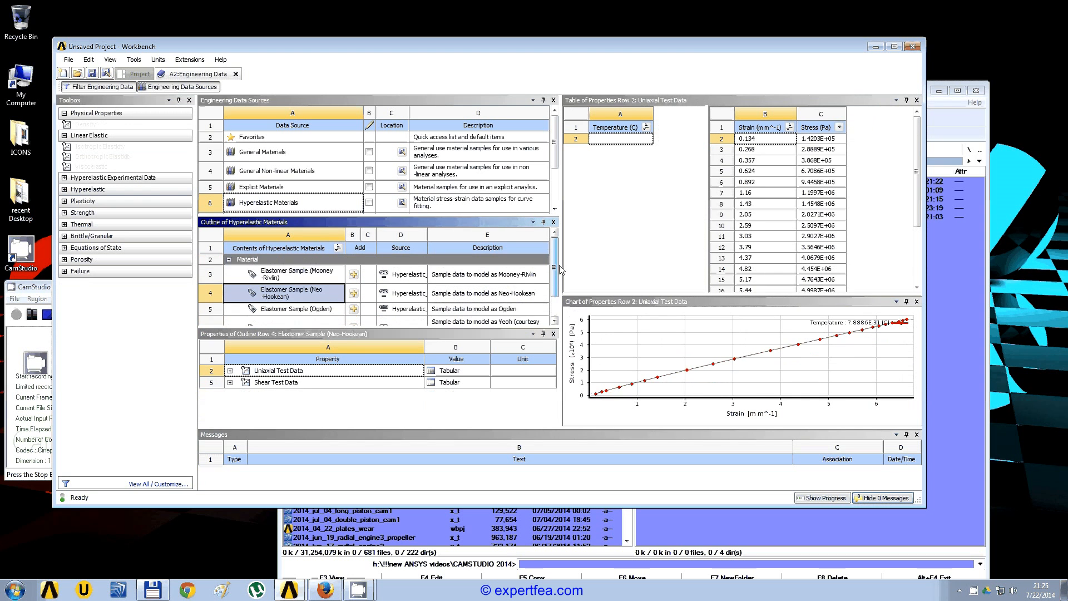
pyautogui.click(287, 274)
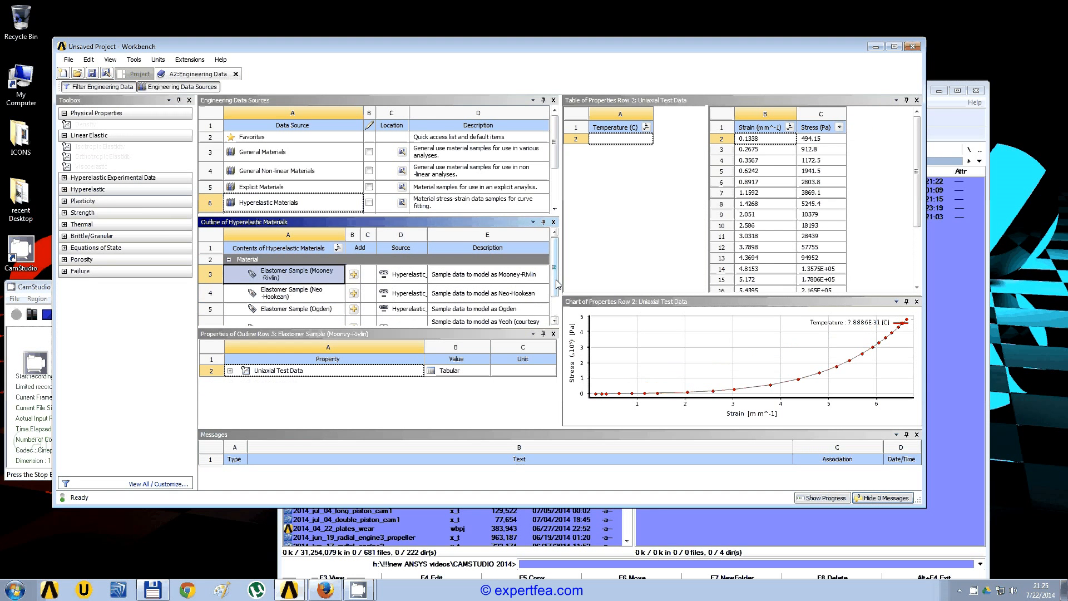
pyautogui.click(279, 152)
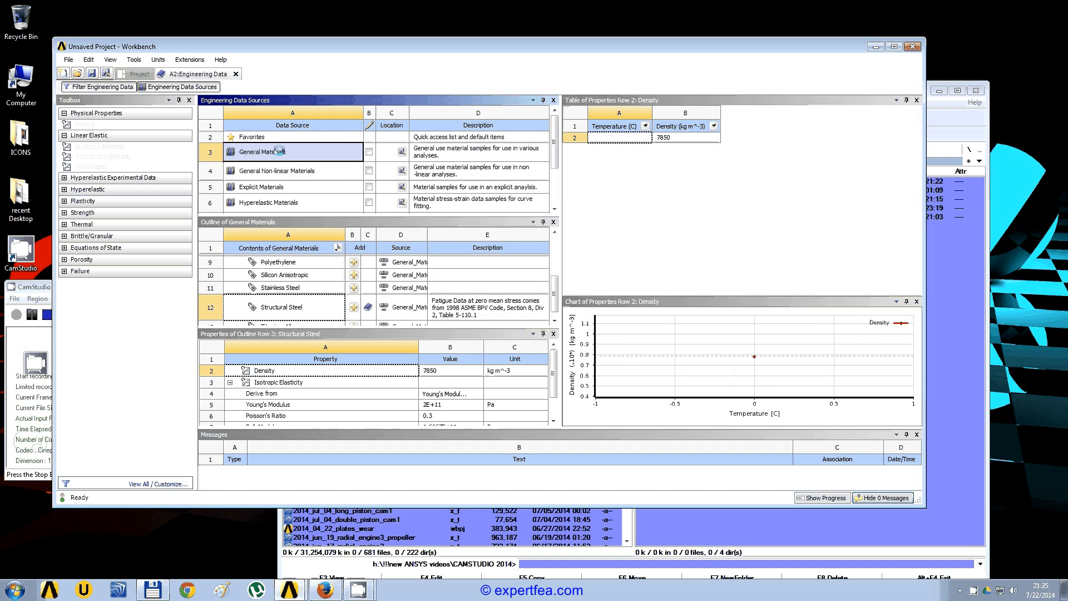
pyautogui.click(205, 88)
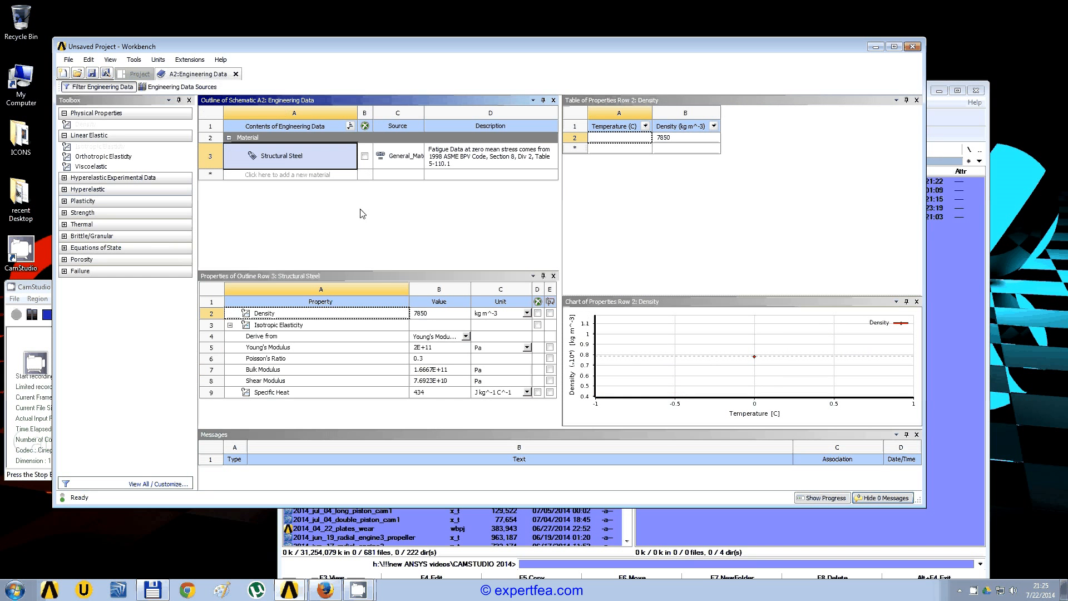
# Duplicate the Structural Steel material and rename the copy Rubber.
pyautogui.rightClick(285, 161)
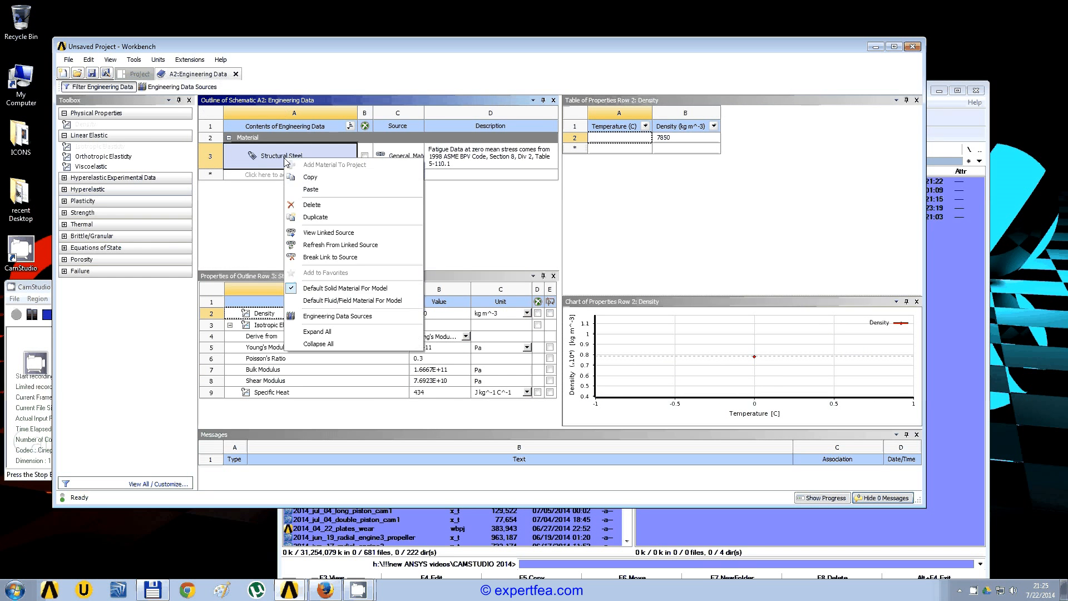
pyautogui.click(343, 218)
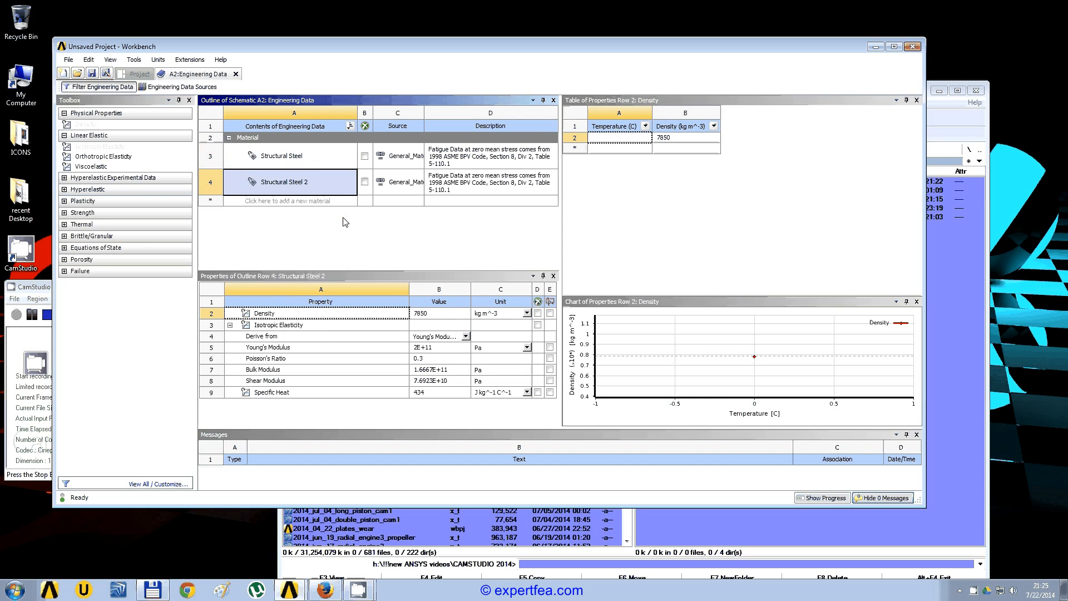
pyautogui.doubleClick(306, 186)
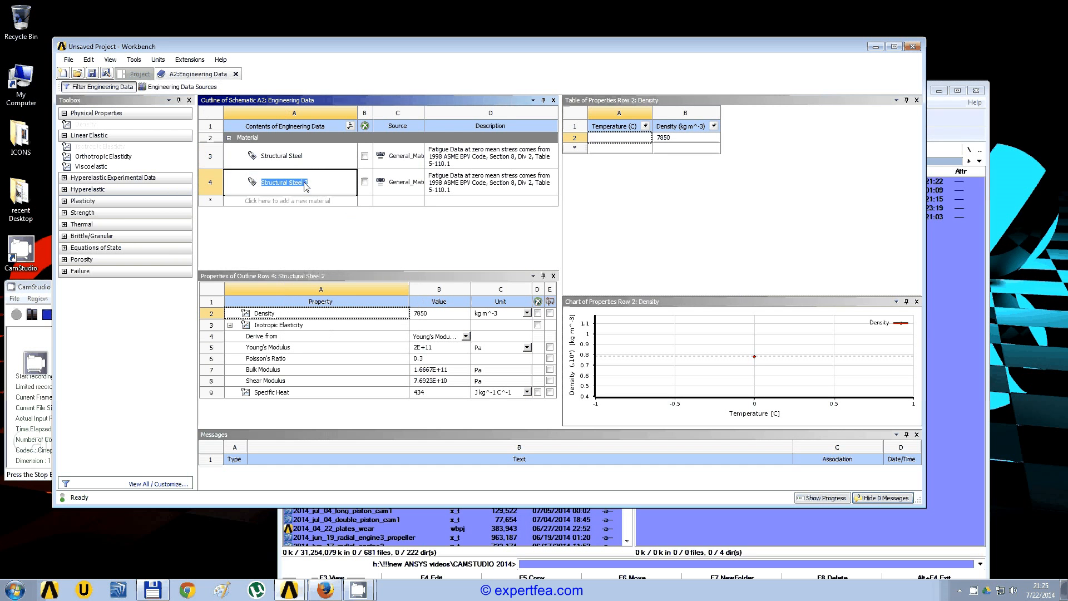
pyautogui.write('Rubbe')
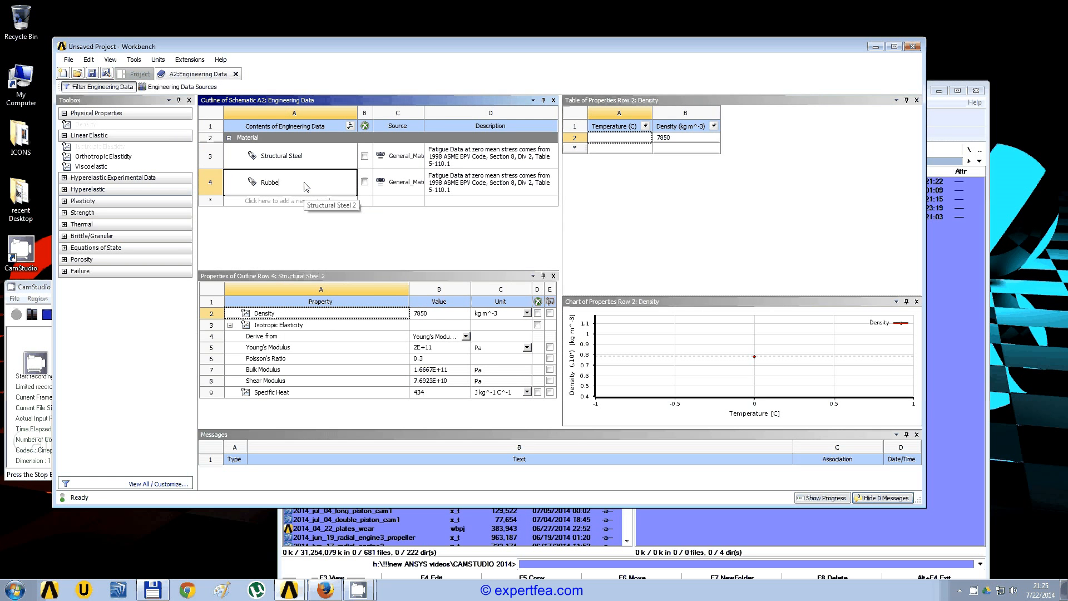
pyautogui.write('r')
pyautogui.press('Return')
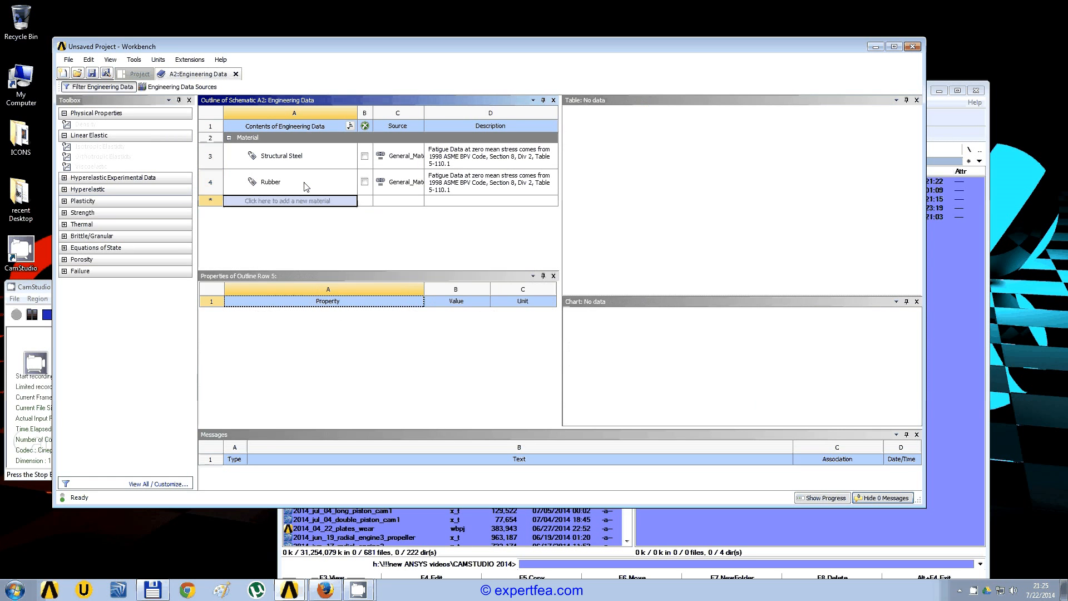
# Set the Rubber material's density to 1500 kg m^-3.
pyautogui.click(304, 182)
pyautogui.click(429, 316)
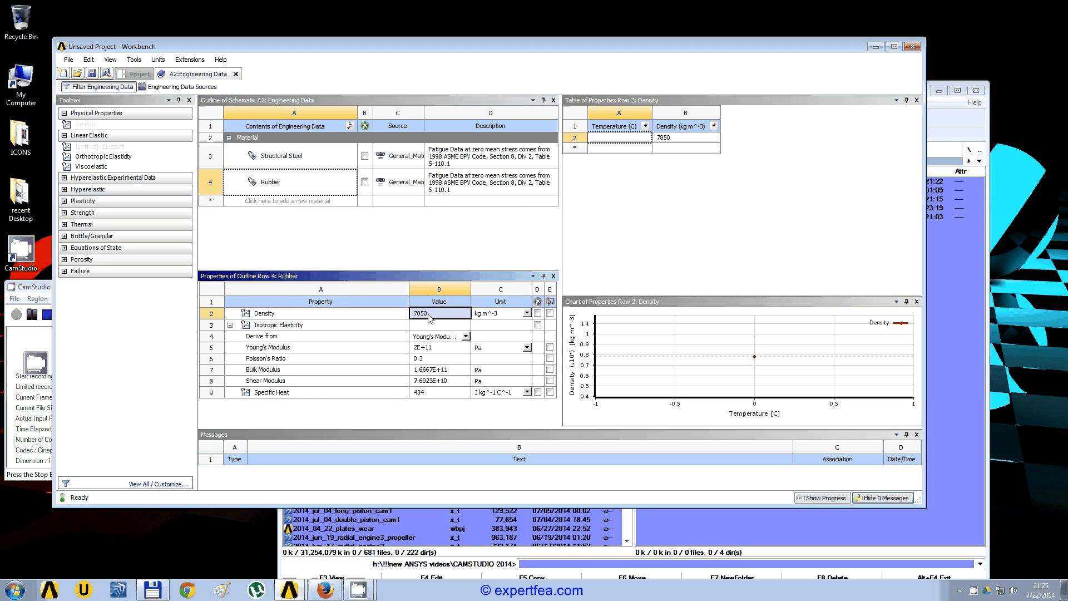
pyautogui.write('1500')
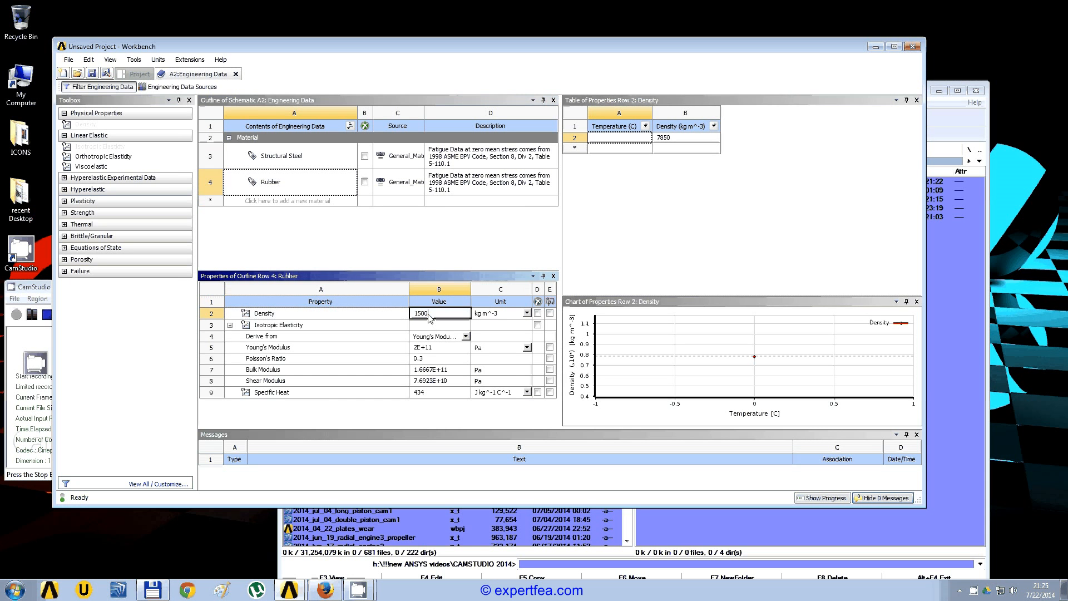
pyautogui.press('Return')
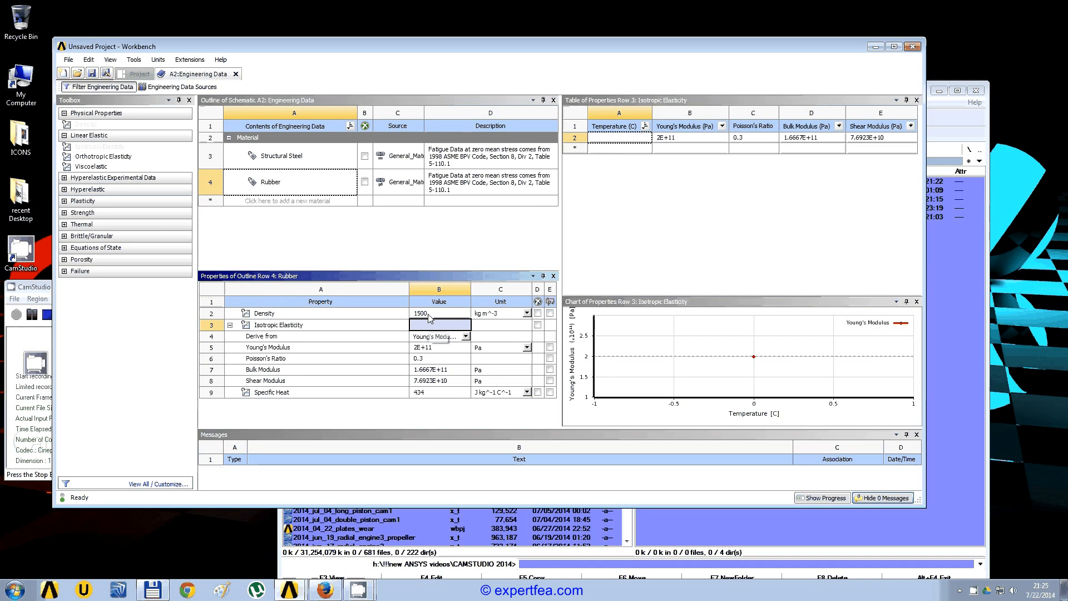
# Set Rubber's Poisson's ratio to 0.49 and open the unit choices for its Young's modulus.
pyautogui.click(425, 360)
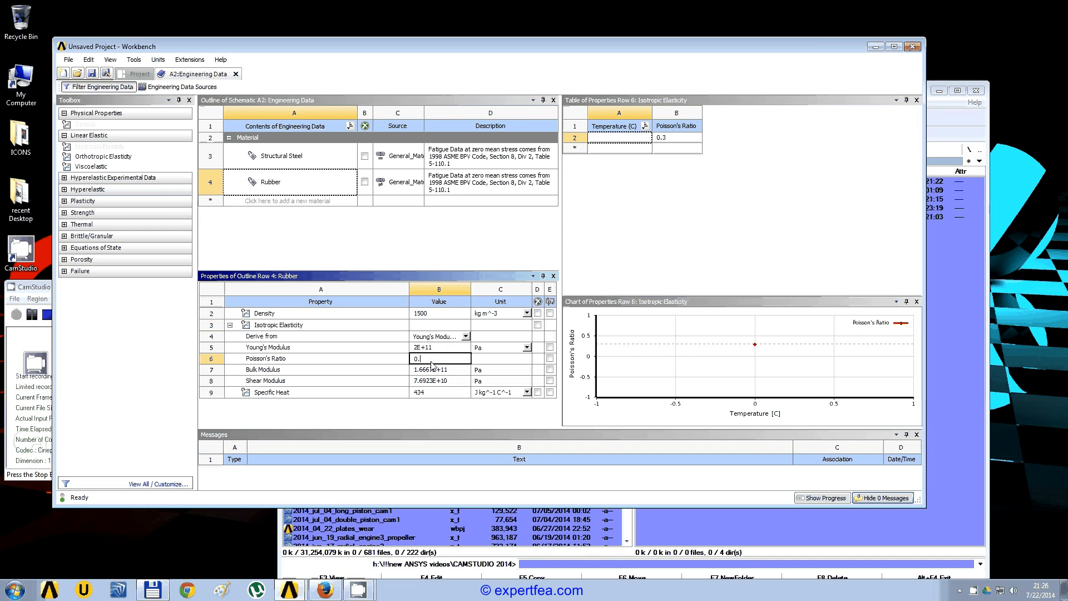
pyautogui.write('49')
pyautogui.press('Return')
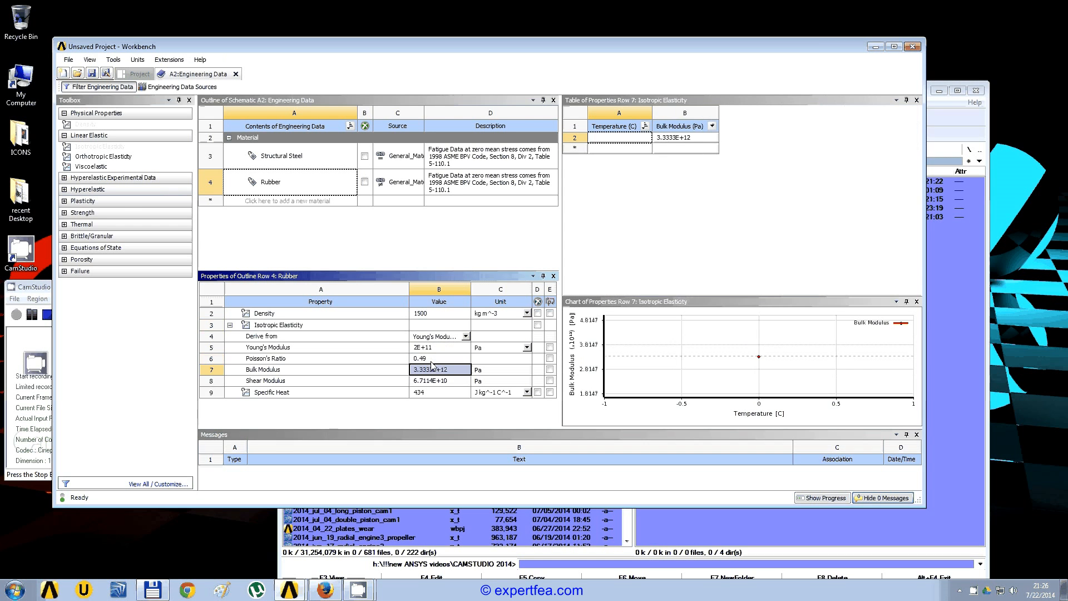
pyautogui.click(503, 350)
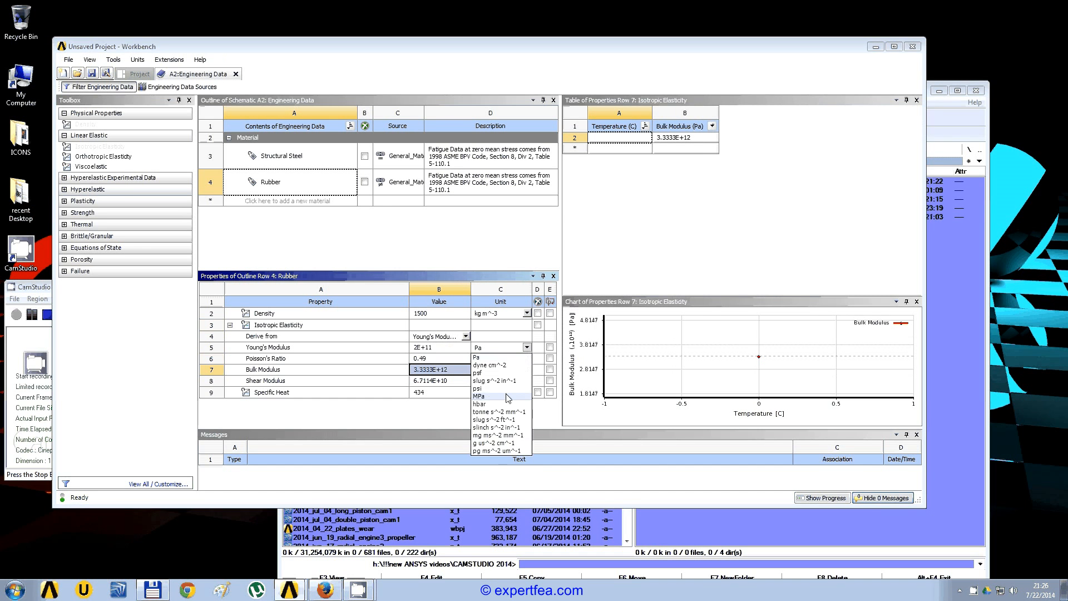
pyautogui.click(490, 384)
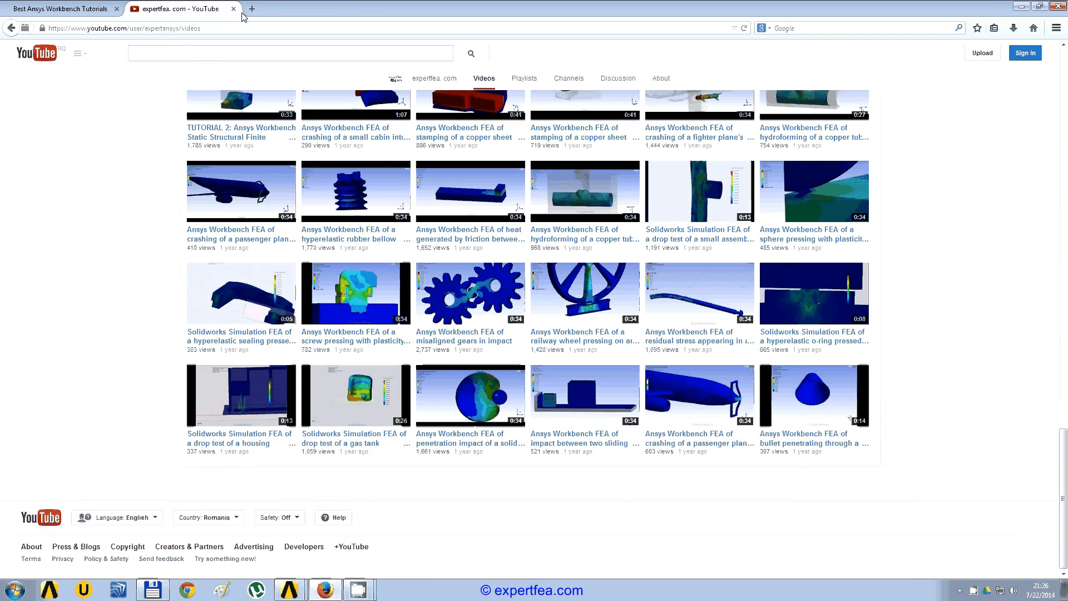
# Open the Google home page in a new browser tab and make its search field ready for input.
pyautogui.click(251, 9)
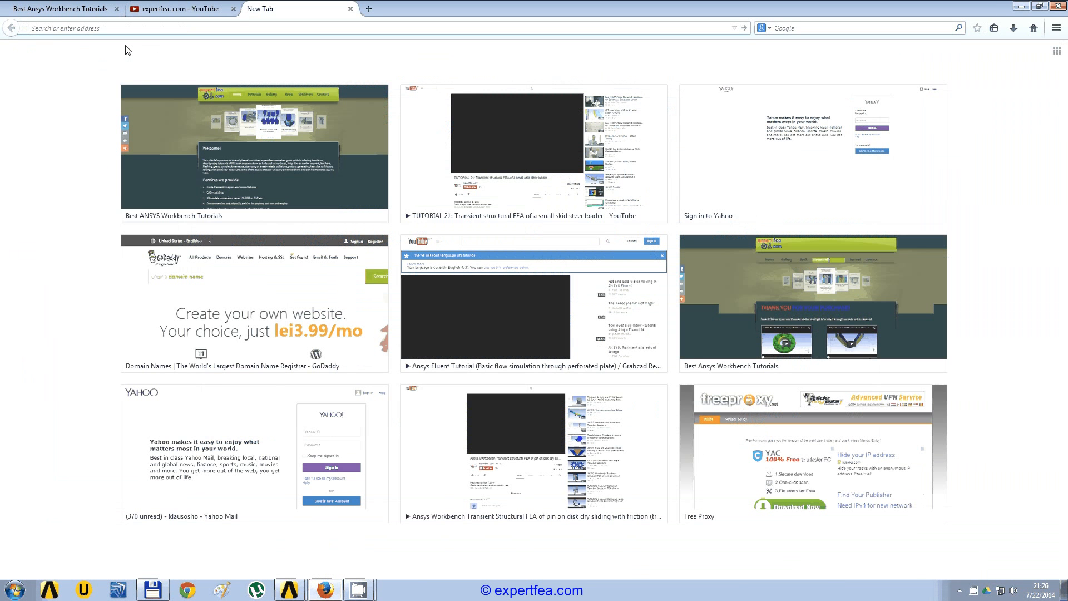
pyautogui.write('goo')
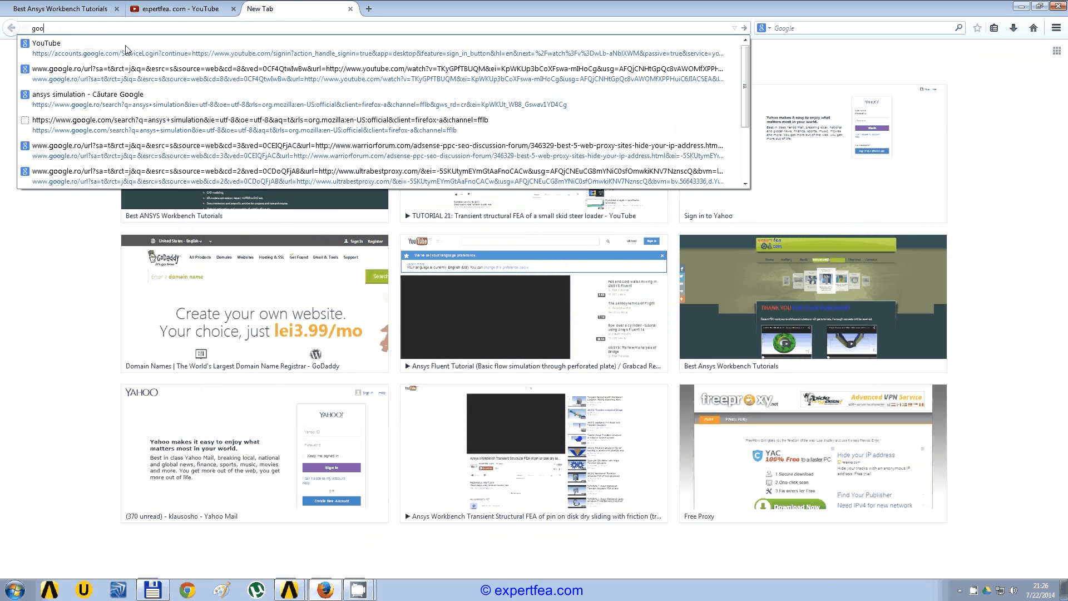
pyautogui.press('Return')
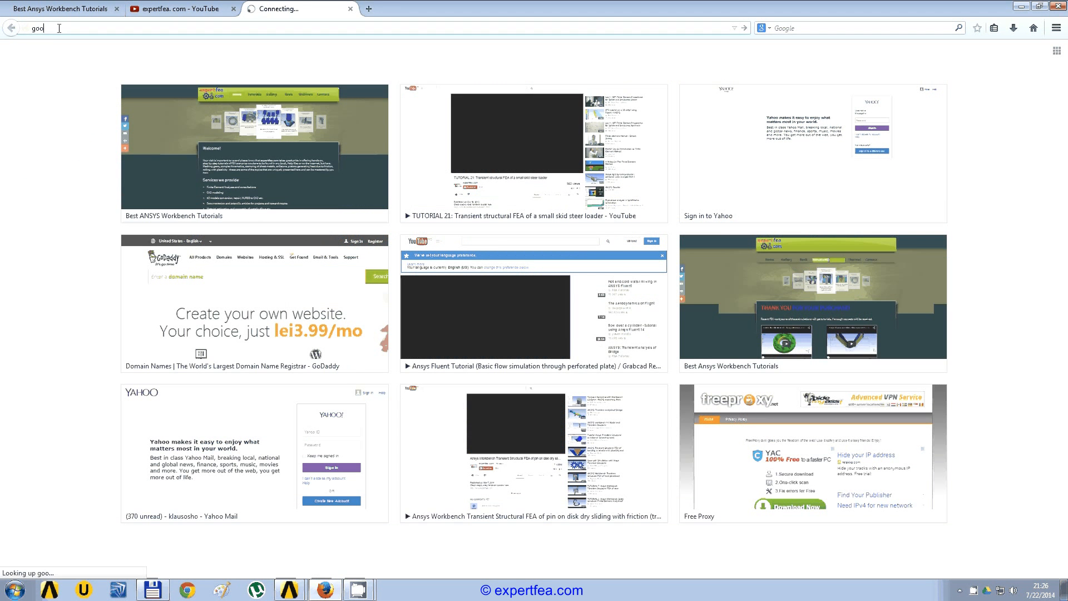
pyautogui.write('gl')
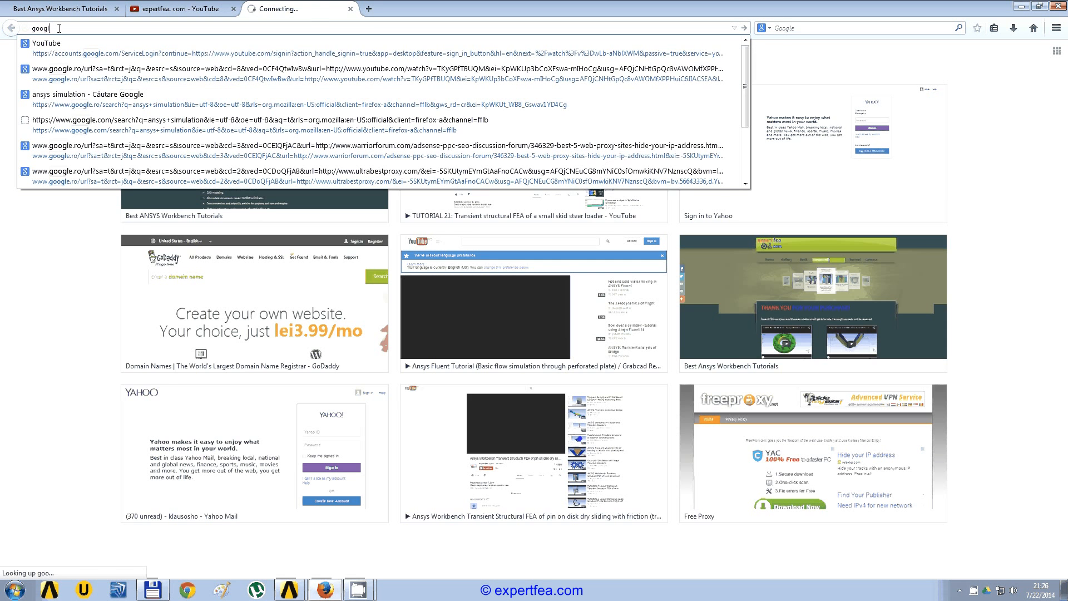
pyautogui.write('e')
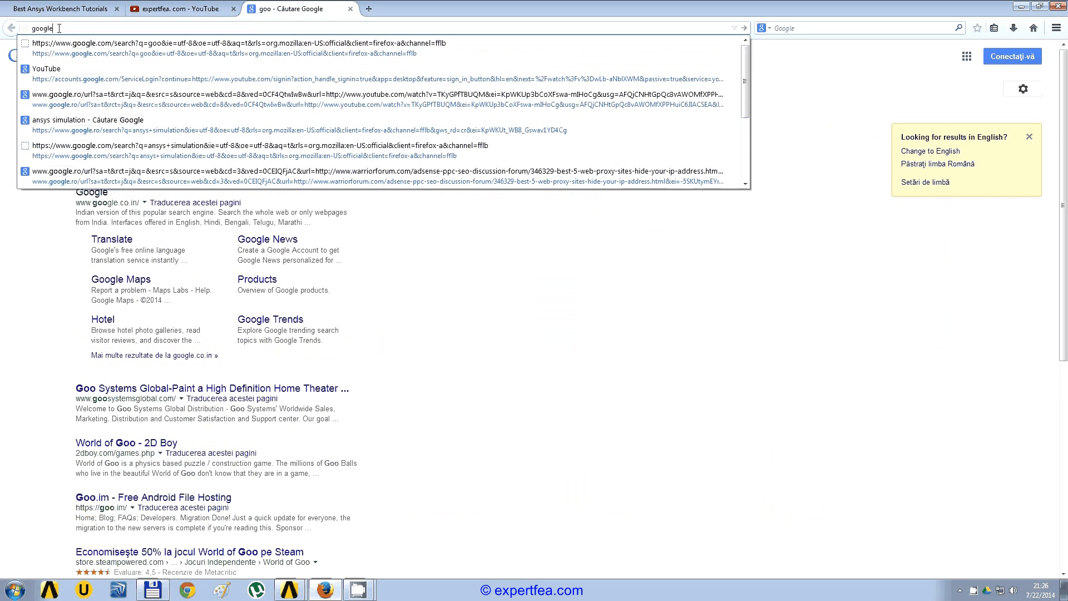
pyautogui.press('Return')
pyautogui.click(397, 221)
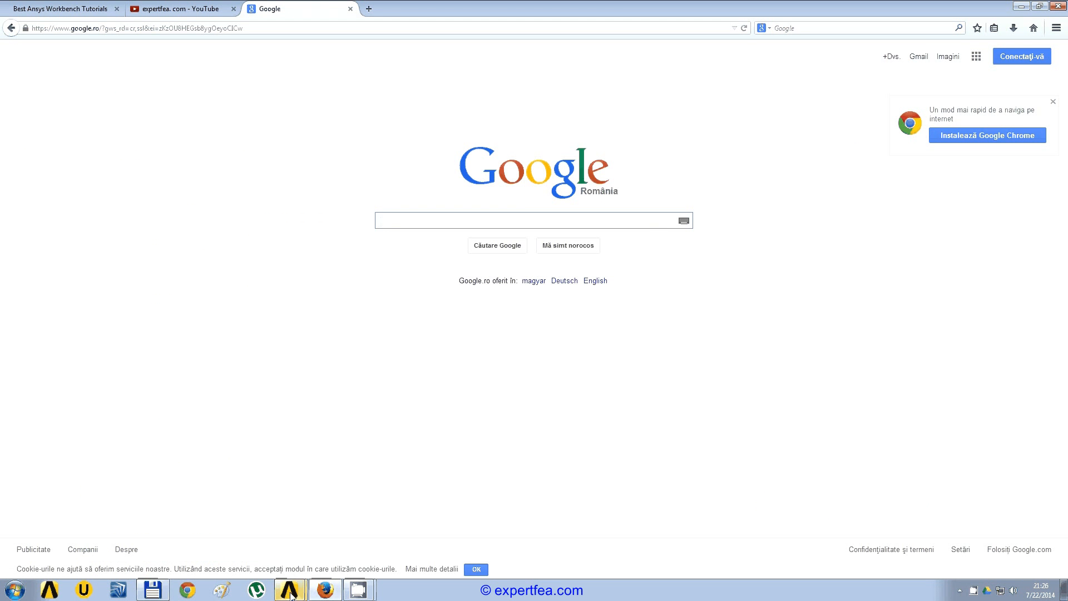
# Check Rubber's elasticity properties in Workbench, return to the browser and search Google for "elastosil rubber".
pyautogui.moveTo(292, 594)
pyautogui.click(284, 547)
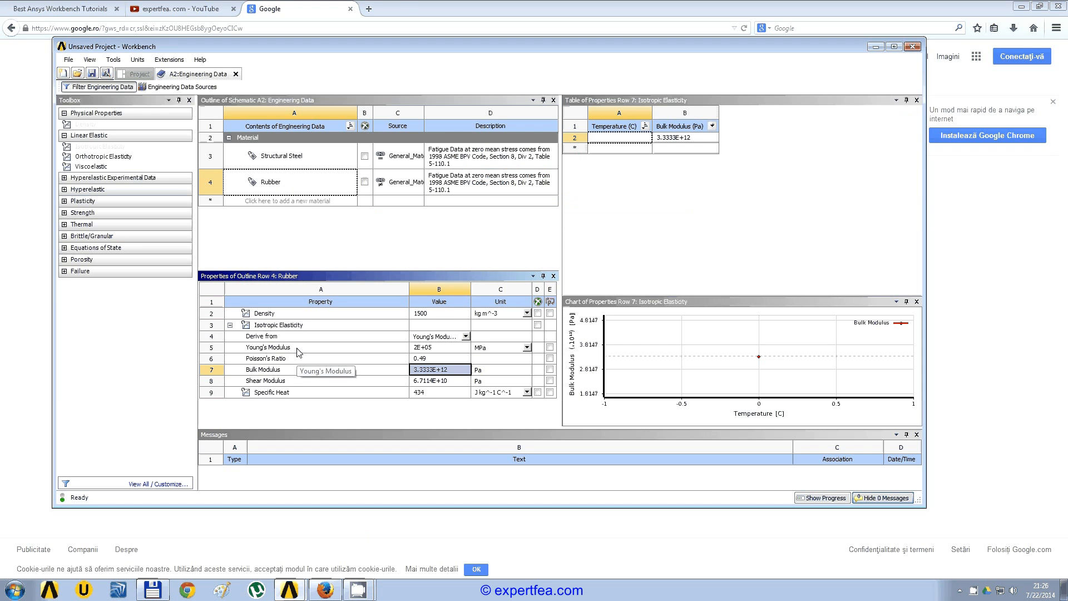
pyautogui.click(401, 5)
pyautogui.write('elastosil')
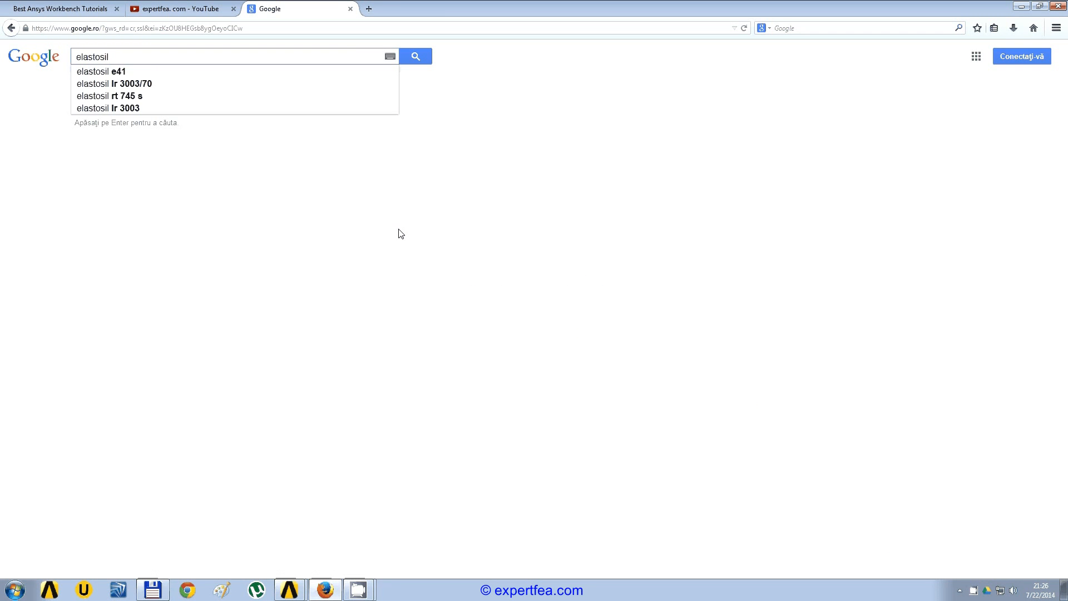
pyautogui.write(' rubber')
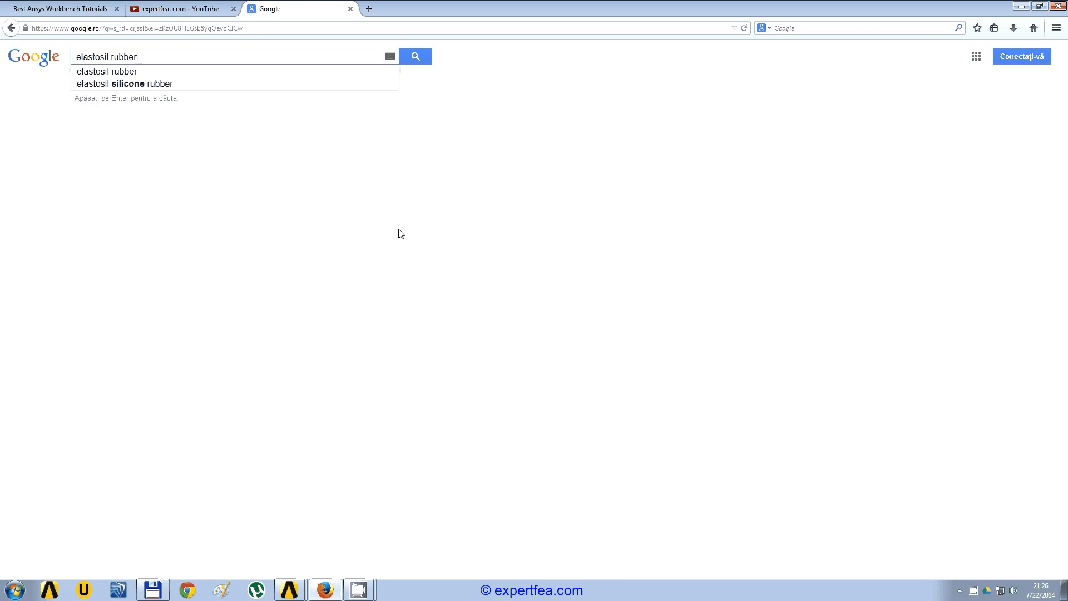
pyautogui.press('Return')
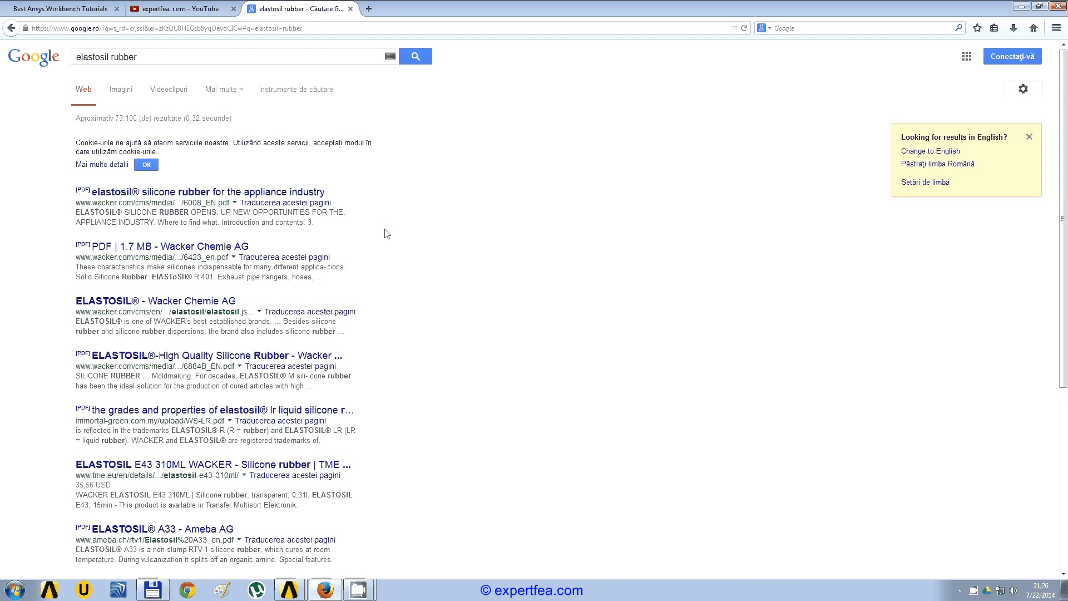
# Open the first three Elastosil results in separate tabs and skim the opening pages of the appliance-industry brochure for material properties.
pyautogui.middleClick(195, 192)
pyautogui.middleClick(194, 301)
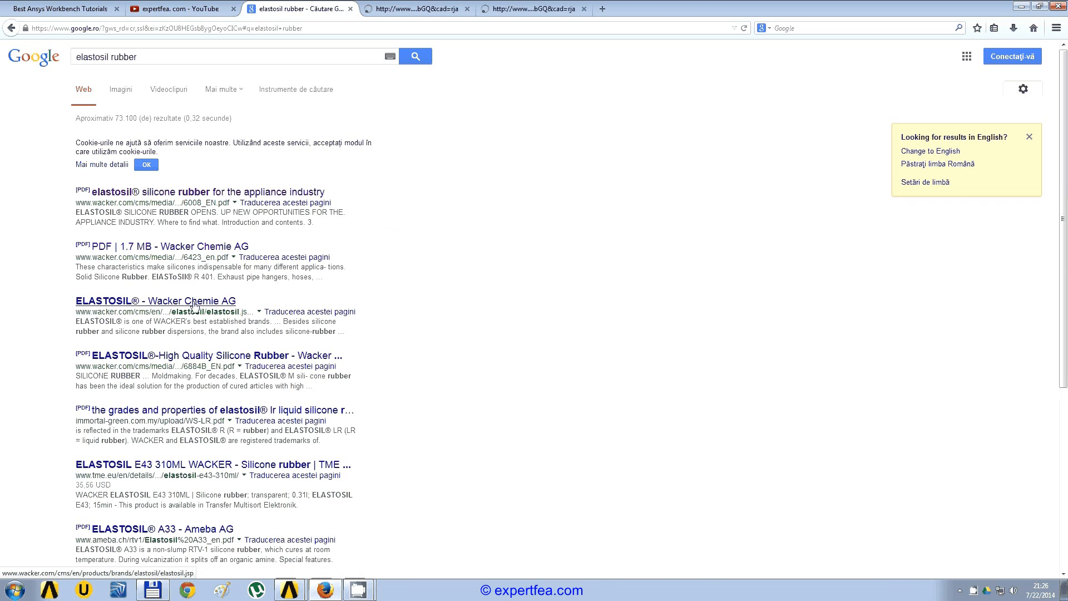
pyautogui.middleClick(194, 301)
pyautogui.click(403, 9)
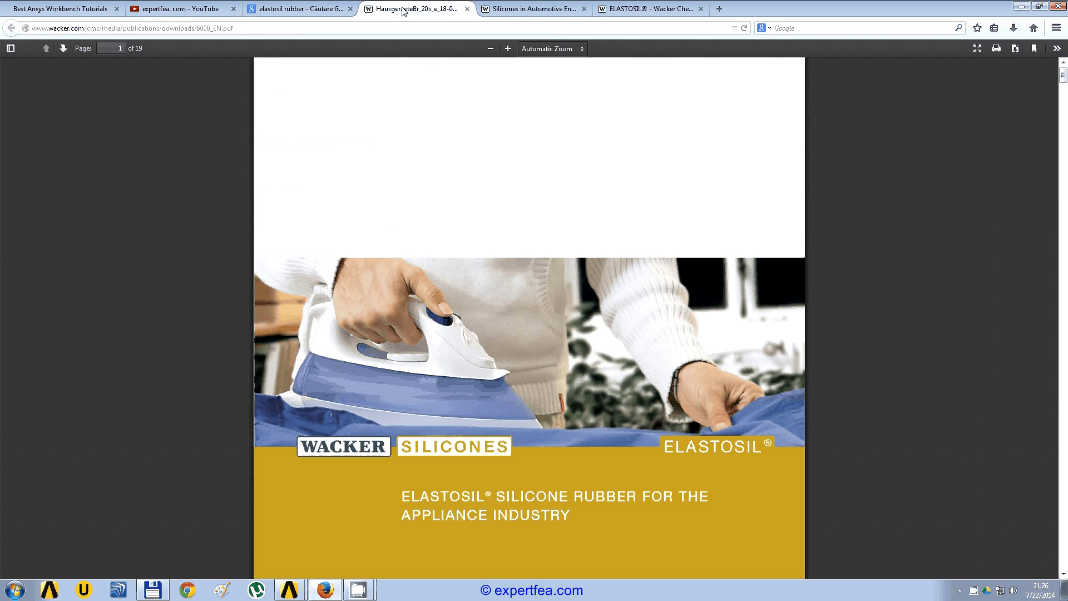
pyautogui.scroll(-3, 577, 307)
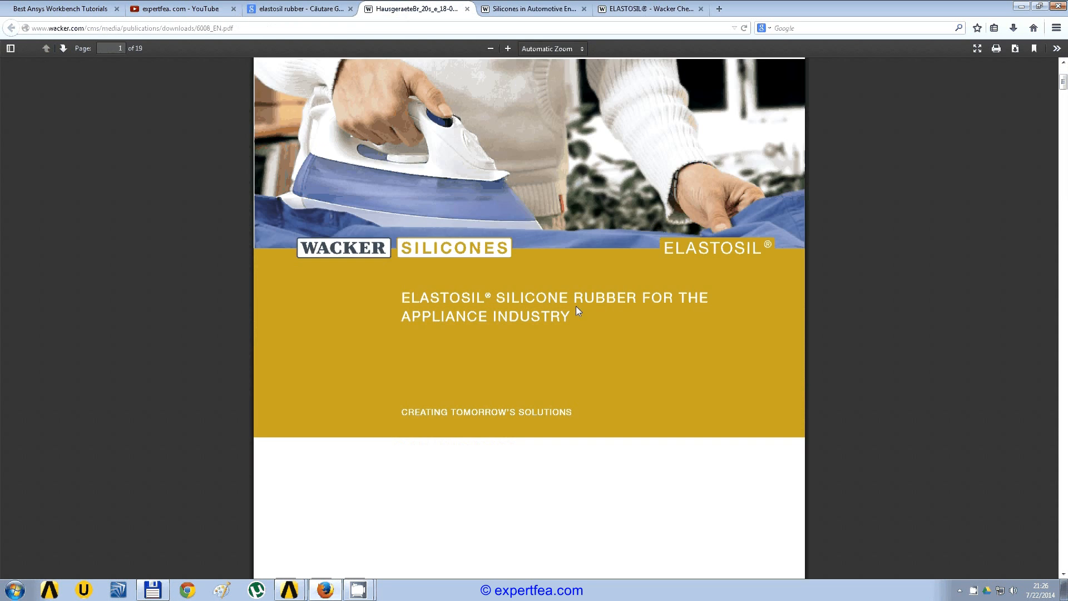
pyautogui.scroll(-9, 578, 307)
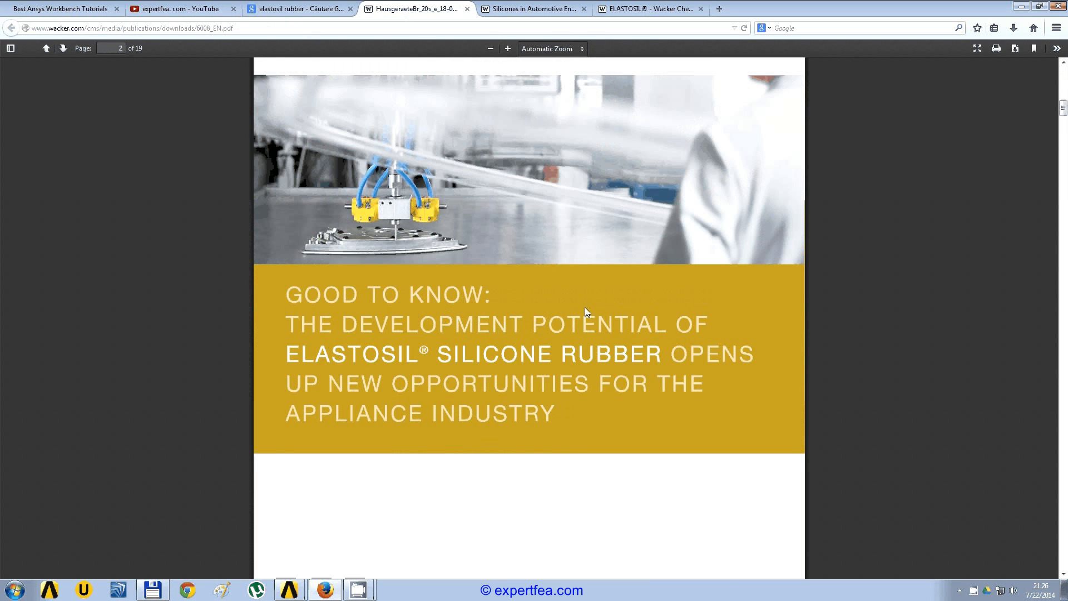
pyautogui.scroll(-10, 585, 312)
pyautogui.scroll(-10, 586, 313)
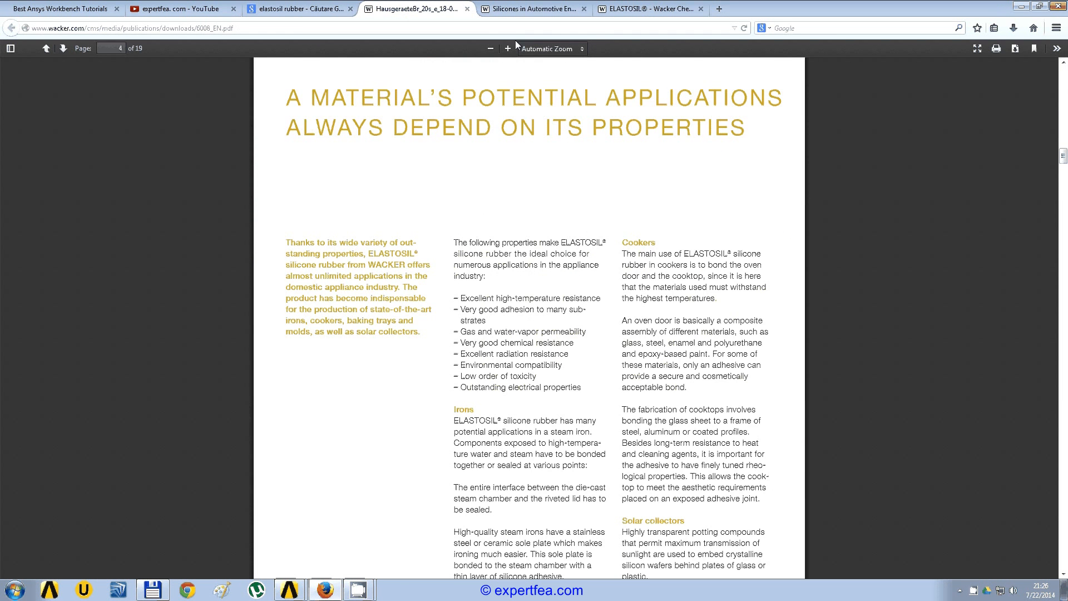
# Look through the Silicones in Automotive Engineering brochure and Wacker's Elastosil product page for rubber property data.
pyautogui.hotkey('ctrl', 'Tab')
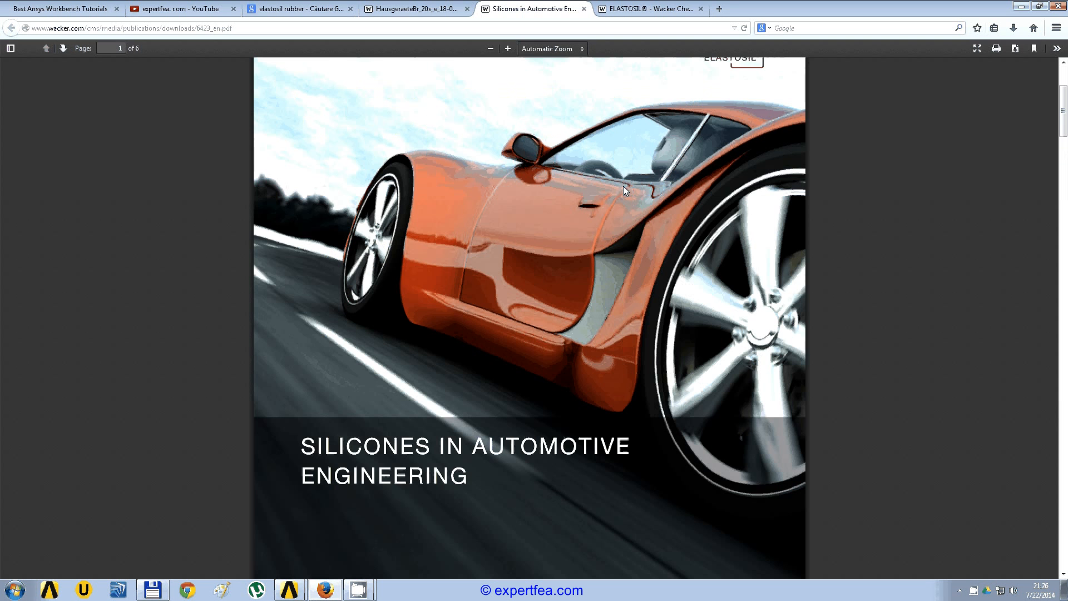
pyautogui.scroll(-10, 640, 189)
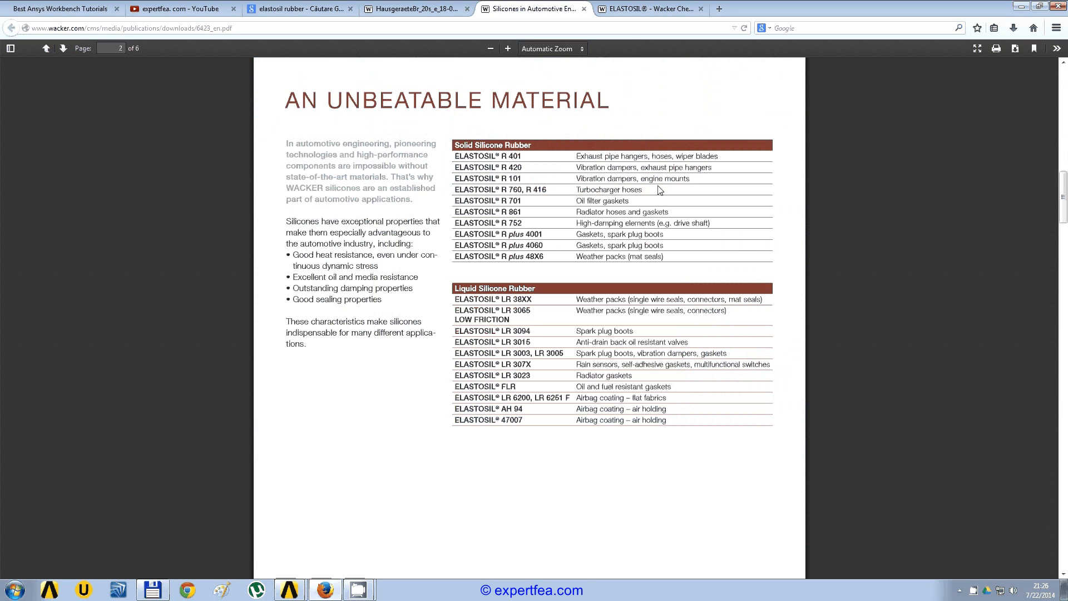
pyautogui.scroll(-10, 662, 191)
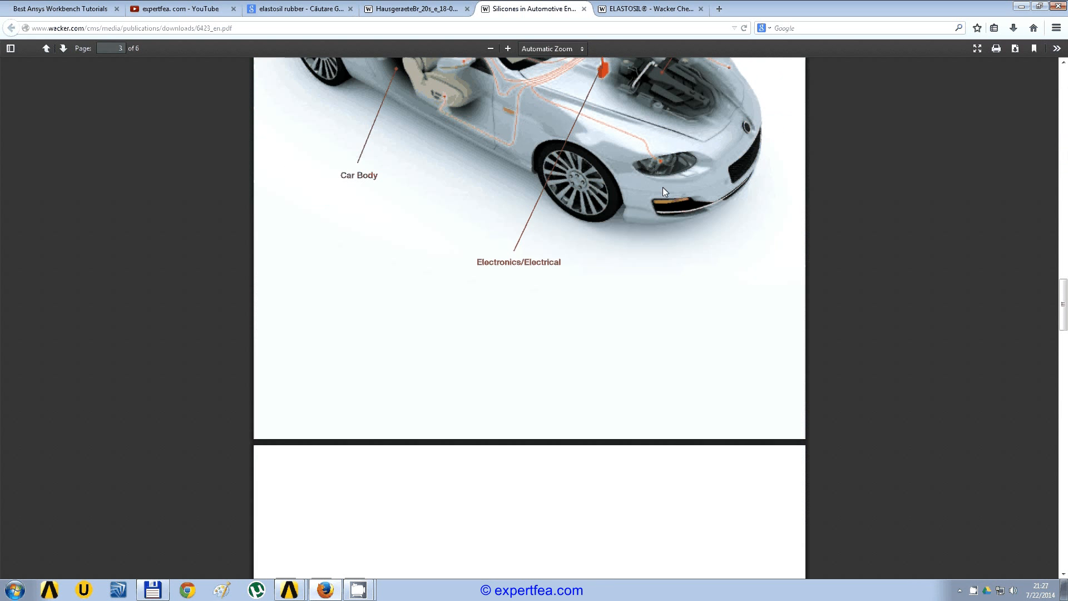
pyautogui.scroll(-7, 662, 187)
pyautogui.moveTo(1066, 371); pyautogui.dragTo(1067, 443)
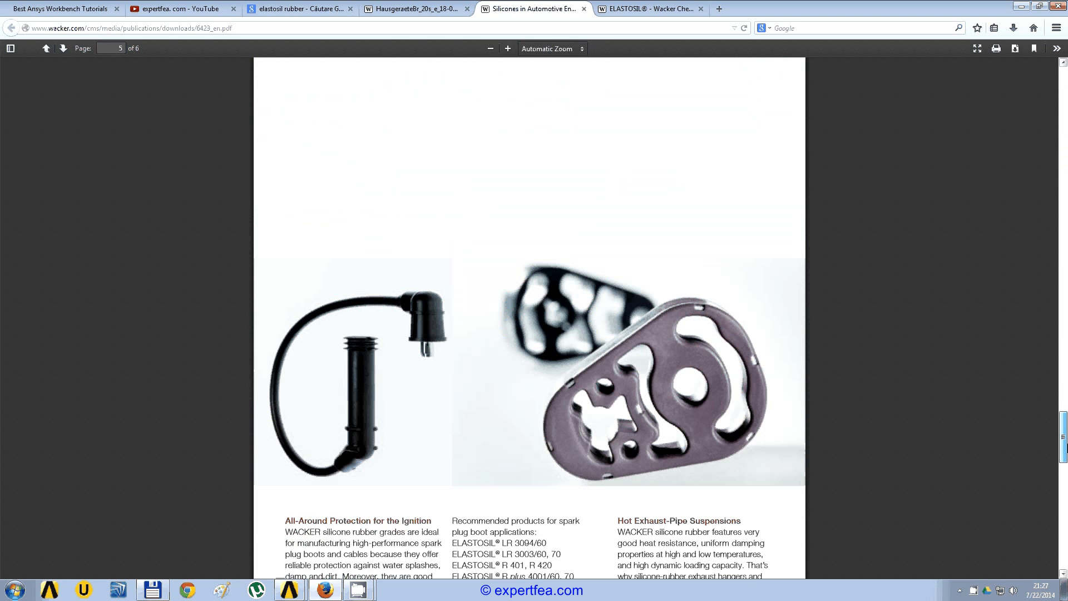
pyautogui.scroll(-10, 639, 122)
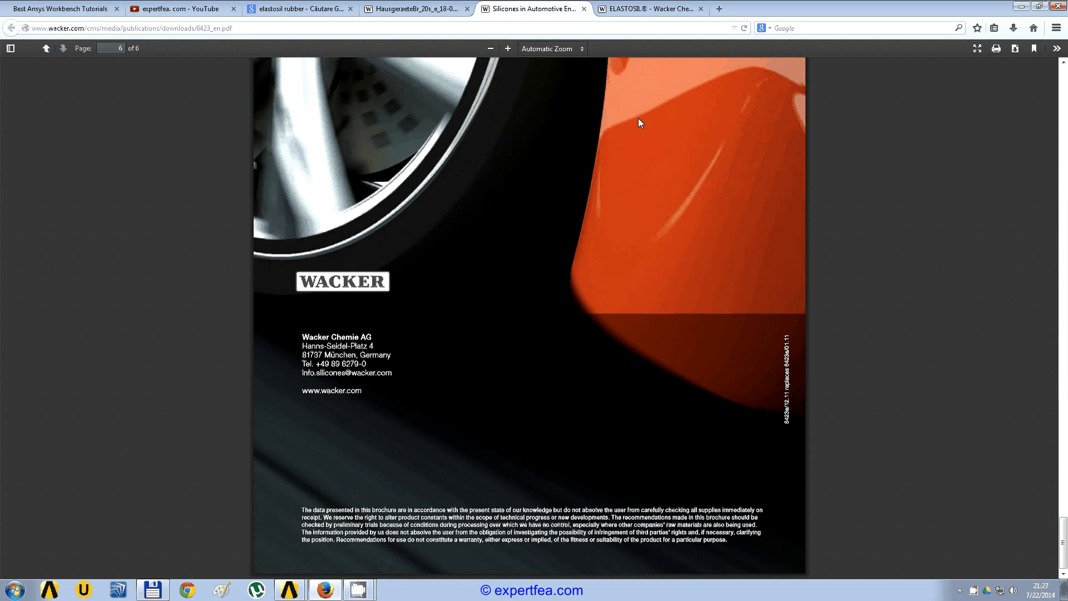
pyautogui.click(648, 9)
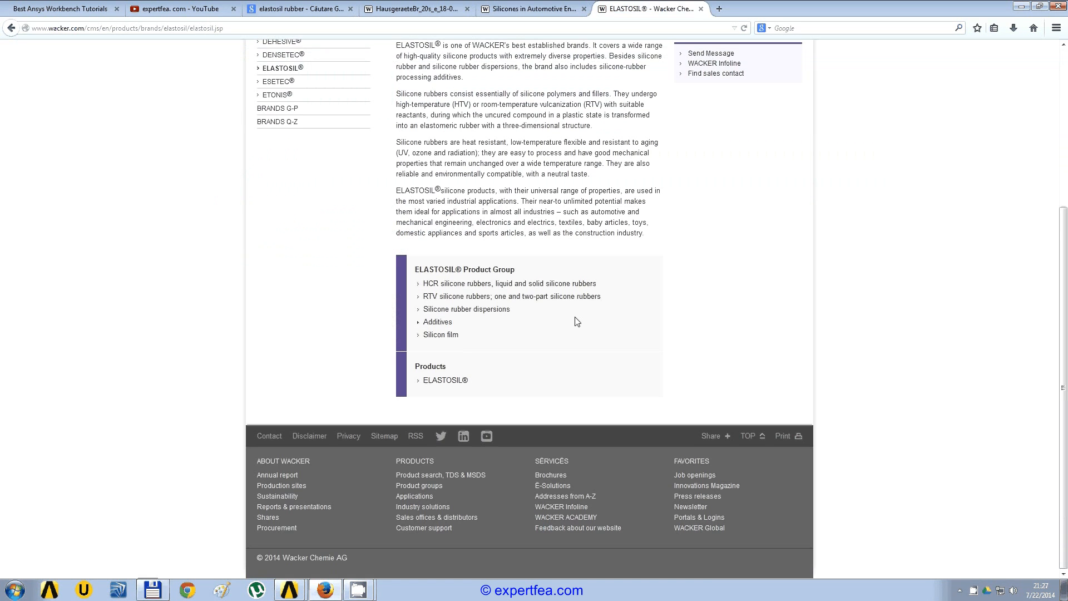
pyautogui.scroll(5, 576, 320)
# Skim the remaining pages of the Elastosil appliance-industry brochure for material data, up to page 17.
pyautogui.click(414, 8)
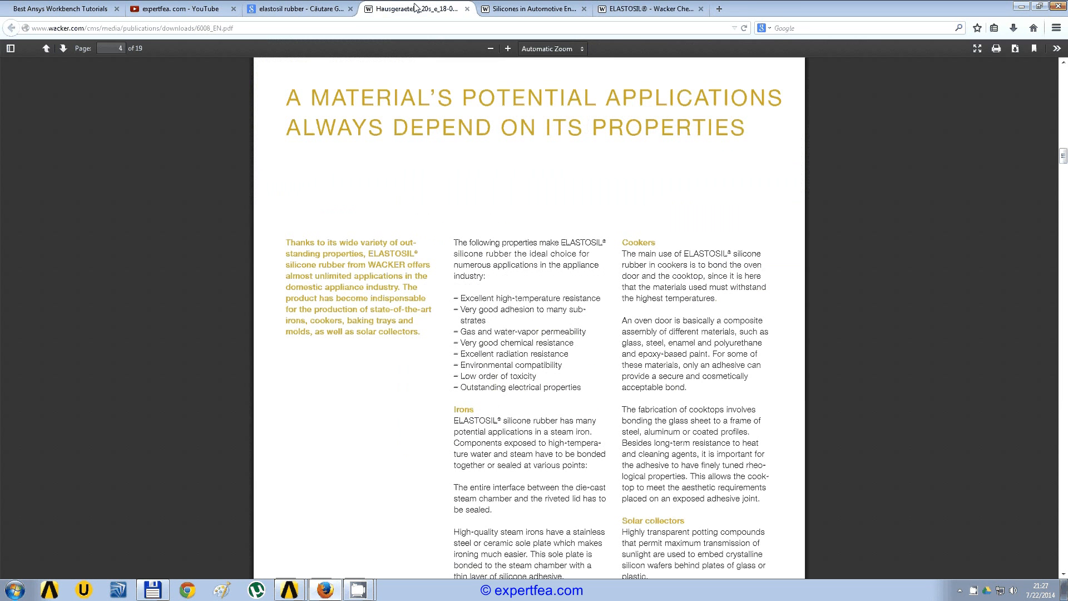
pyautogui.scroll(-10, 1066, 232)
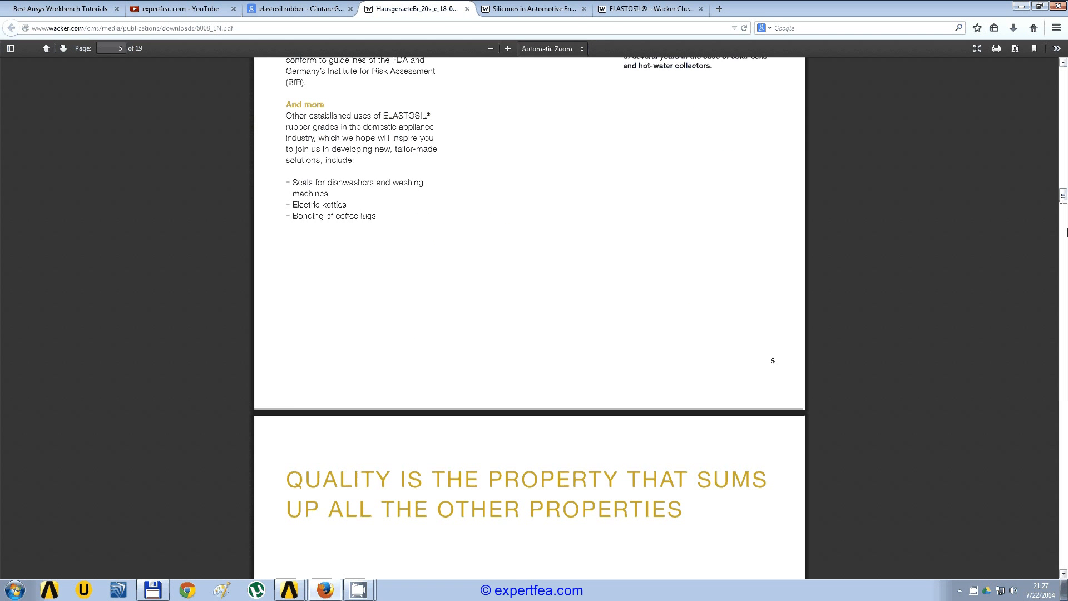
pyautogui.moveTo(1065, 198); pyautogui.dragTo(1061, 514)
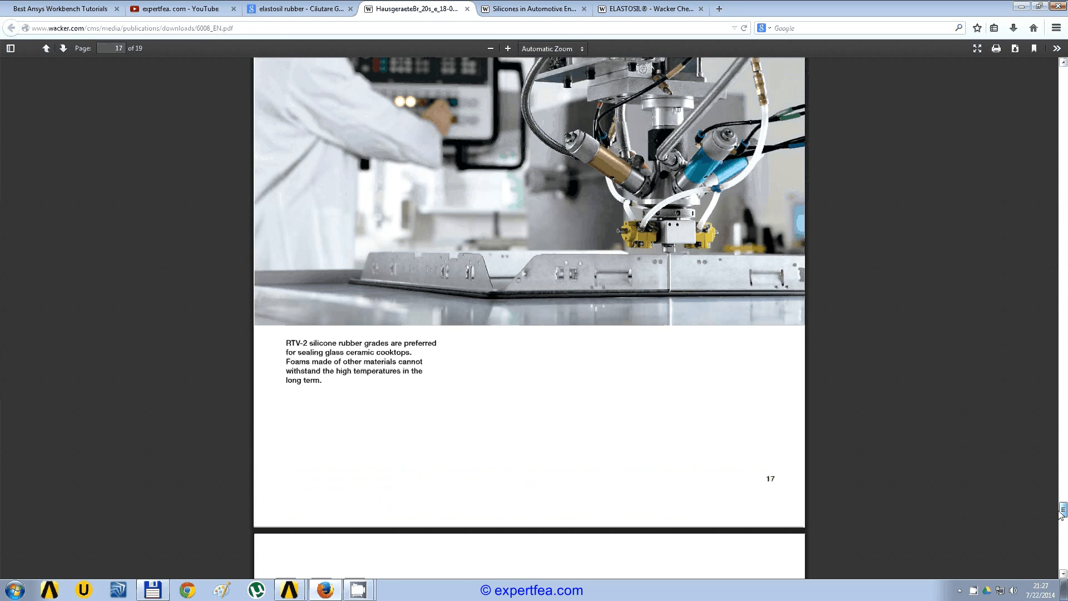
# Open the ELASTOSIL High Quality Silicone Rubber PDF from the search results and examine the Shore A hardness of M 4615 A/B.
pyautogui.hotkey('ctrl', 'shift', 'Tab')
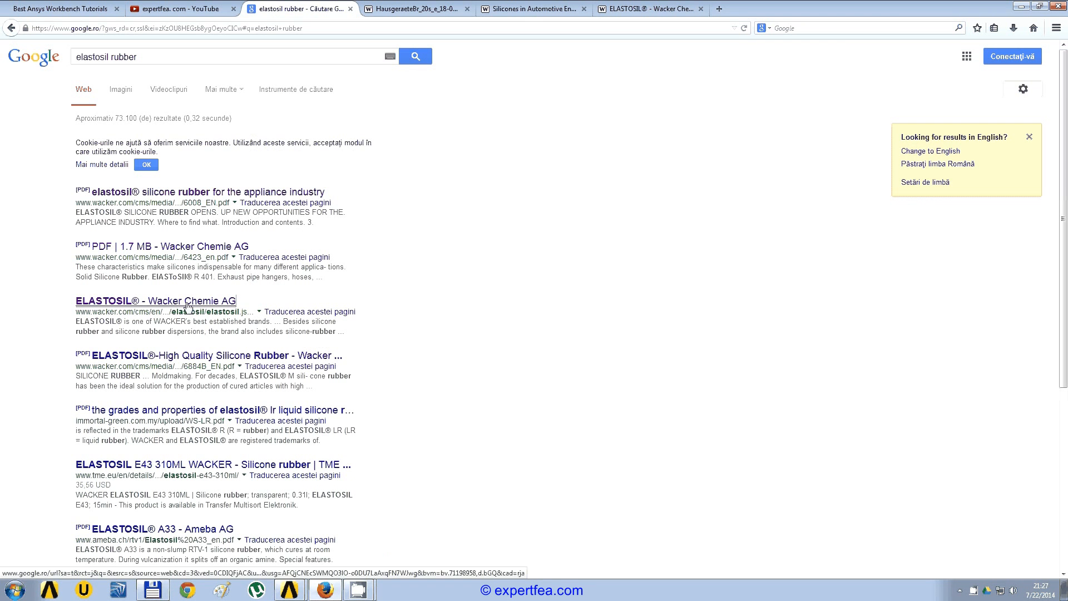
pyautogui.click(207, 356)
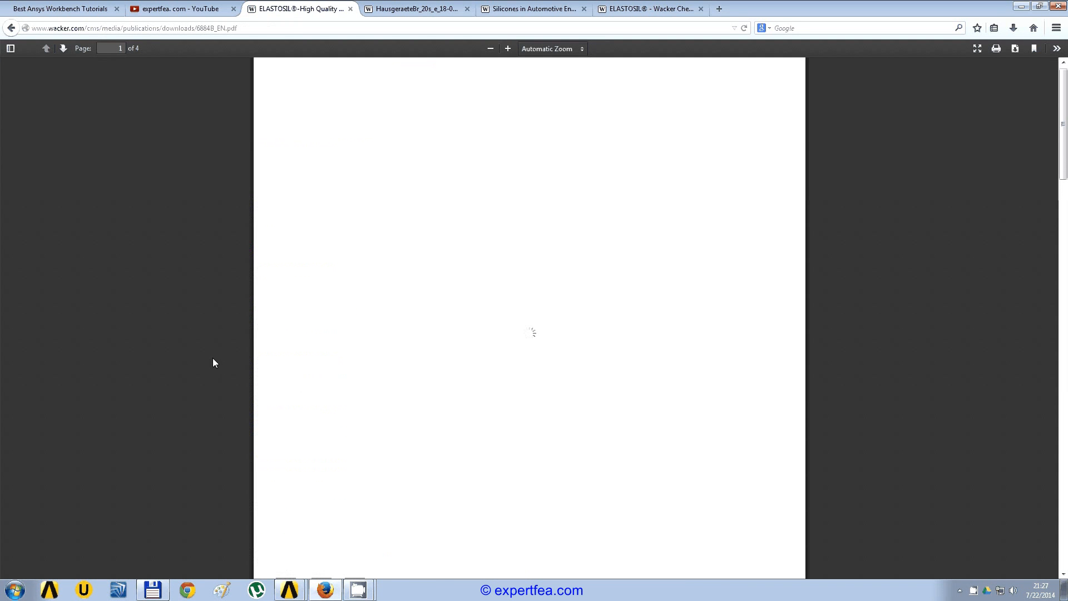
pyautogui.scroll(-10, 714, 309)
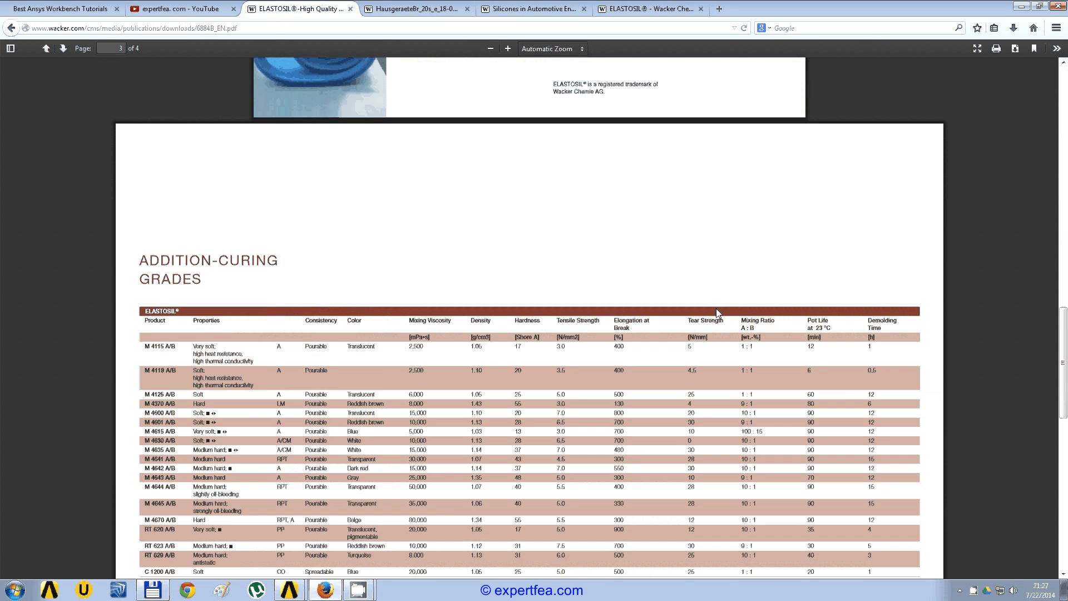
pyautogui.scroll(-3, 716, 308)
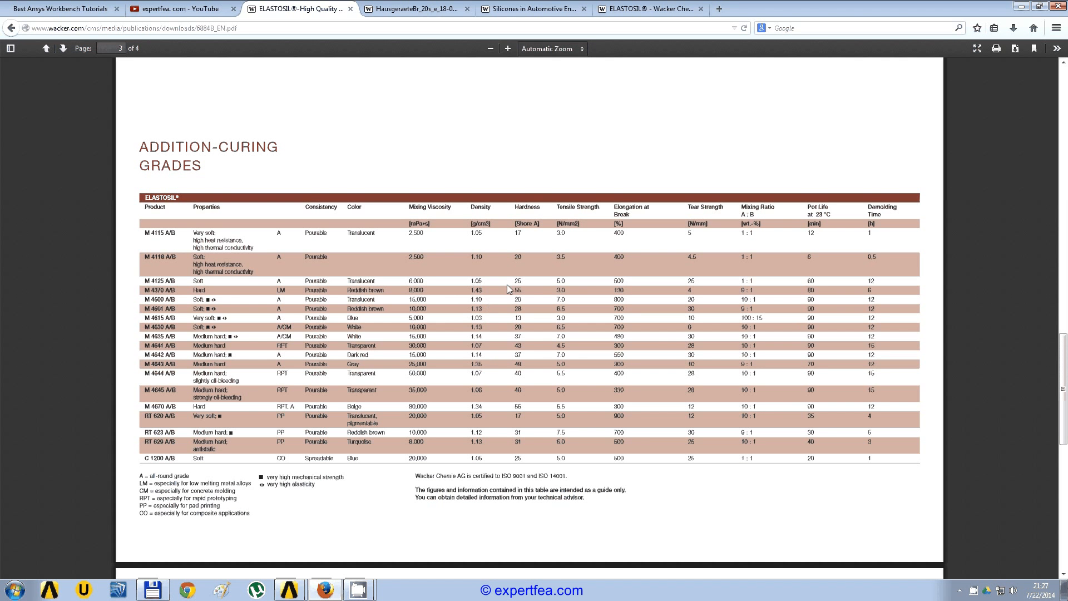
pyautogui.keyDown('shift'); pyautogui.click(519, 318); pyautogui.keyUp('shift')
pyautogui.click(525, 322)
pyautogui.keyDown('shift'); pyautogui.click(517, 318); pyautogui.keyUp('shift')
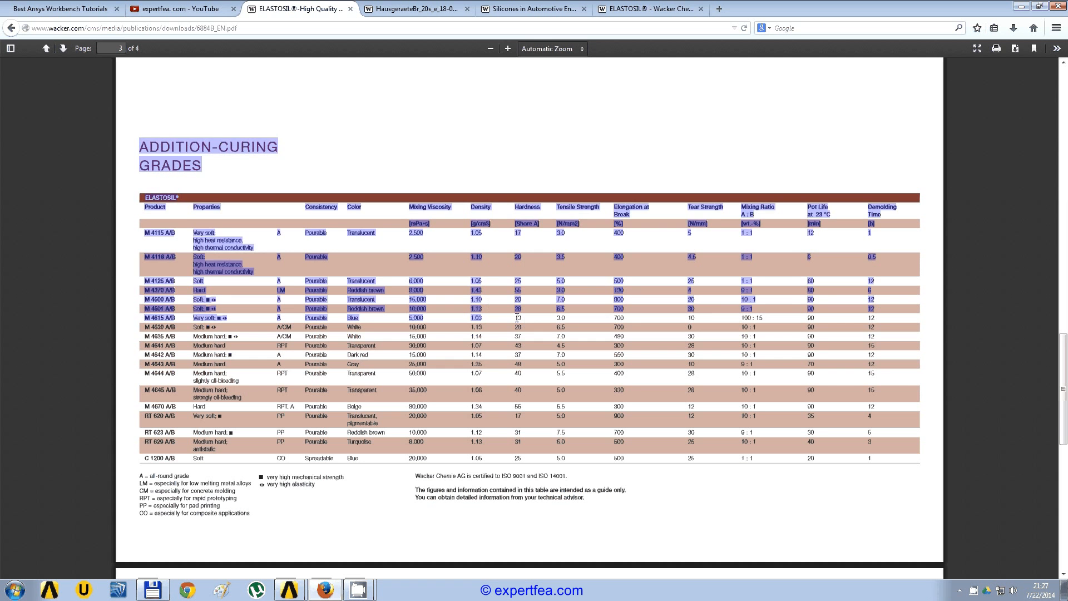
pyautogui.click(521, 321)
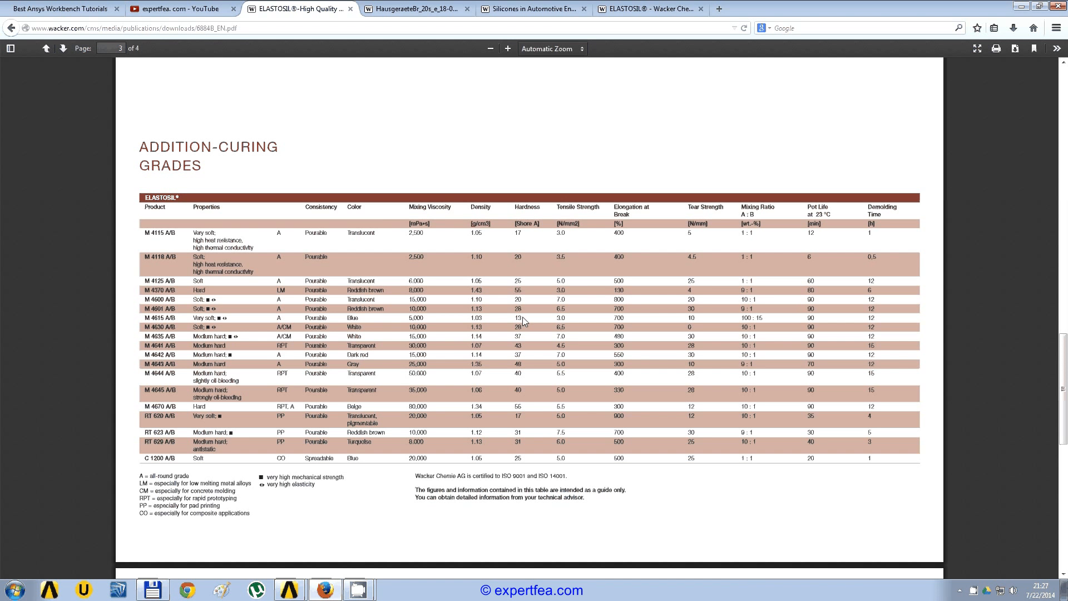
# Recheck Rubber's isotropic elasticity properties in Workbench, then return to the browser and open Google in another new tab.
pyautogui.click(288, 591)
pyautogui.click(285, 548)
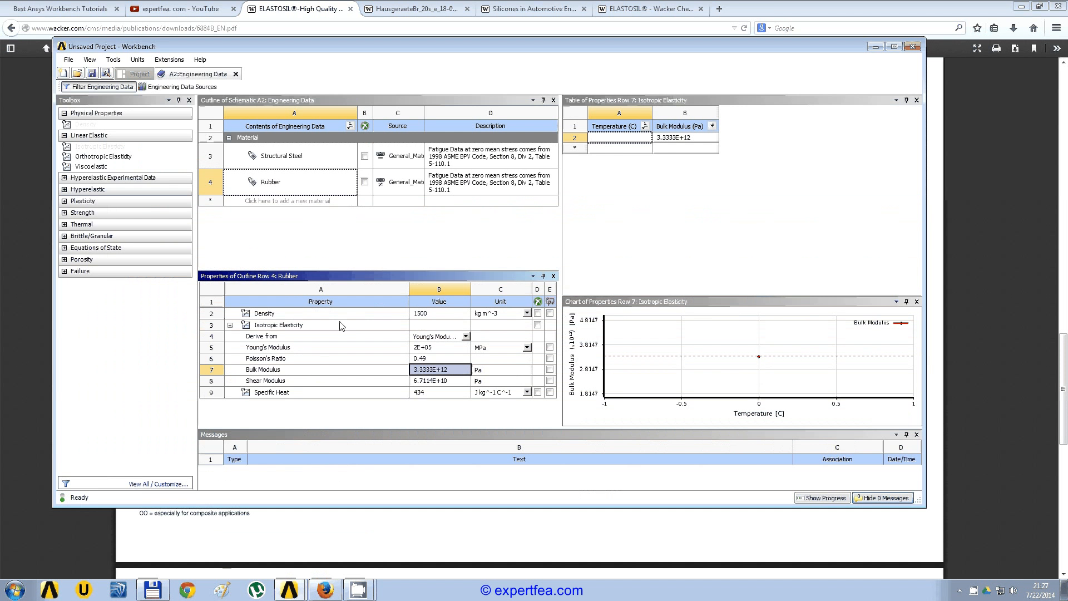
pyautogui.click(727, 10)
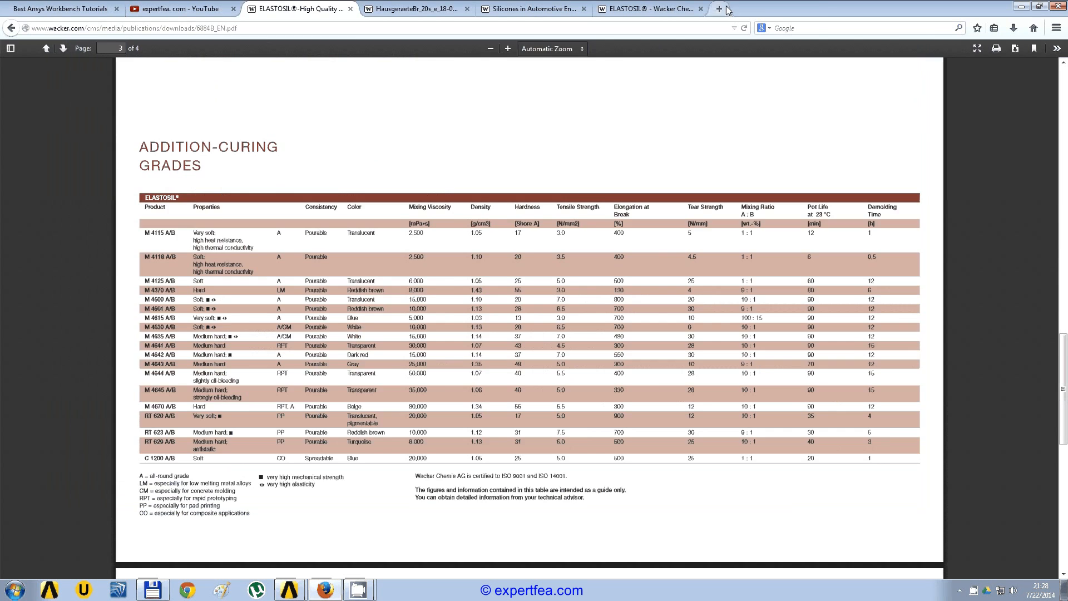
pyautogui.click(719, 9)
pyautogui.write('g')
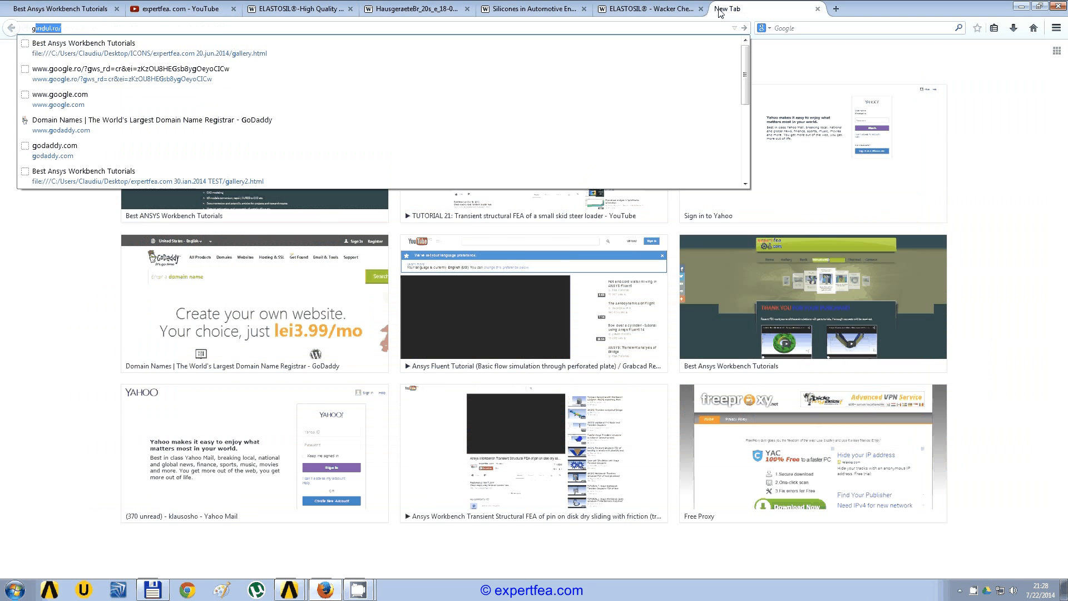
pyautogui.write('oogl')
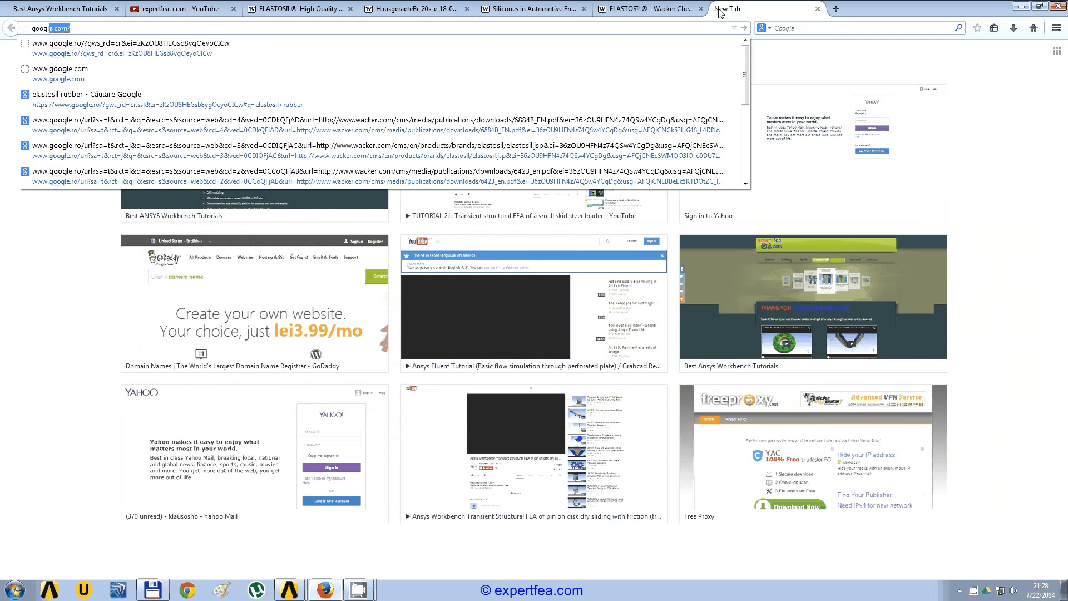
pyautogui.write('e')
pyautogui.press('Return')
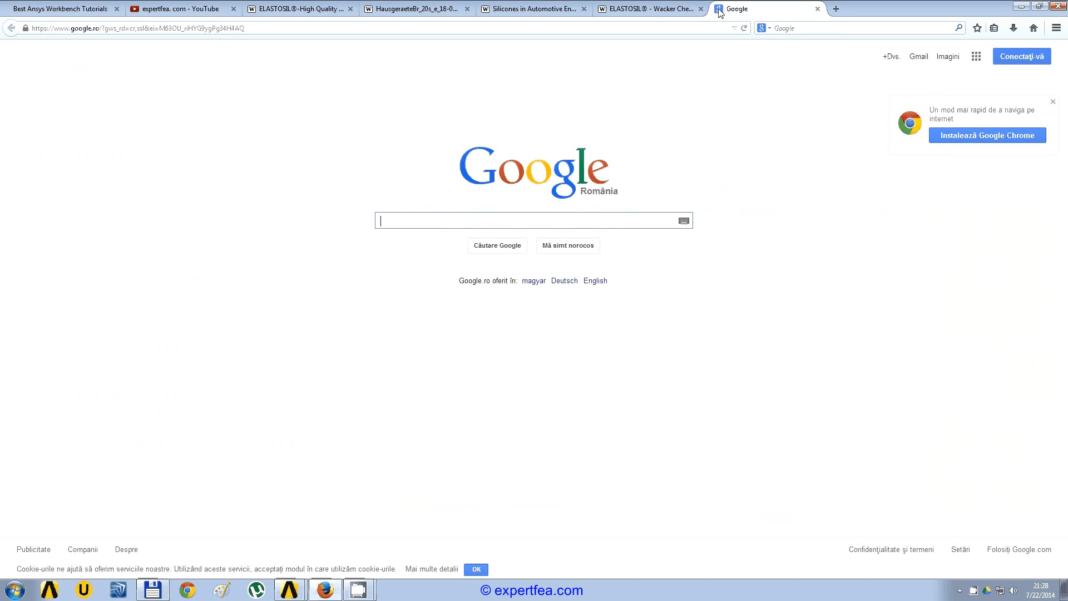
# Search Google for "shore hardness conversion young modulus".
pyautogui.write('shore ')
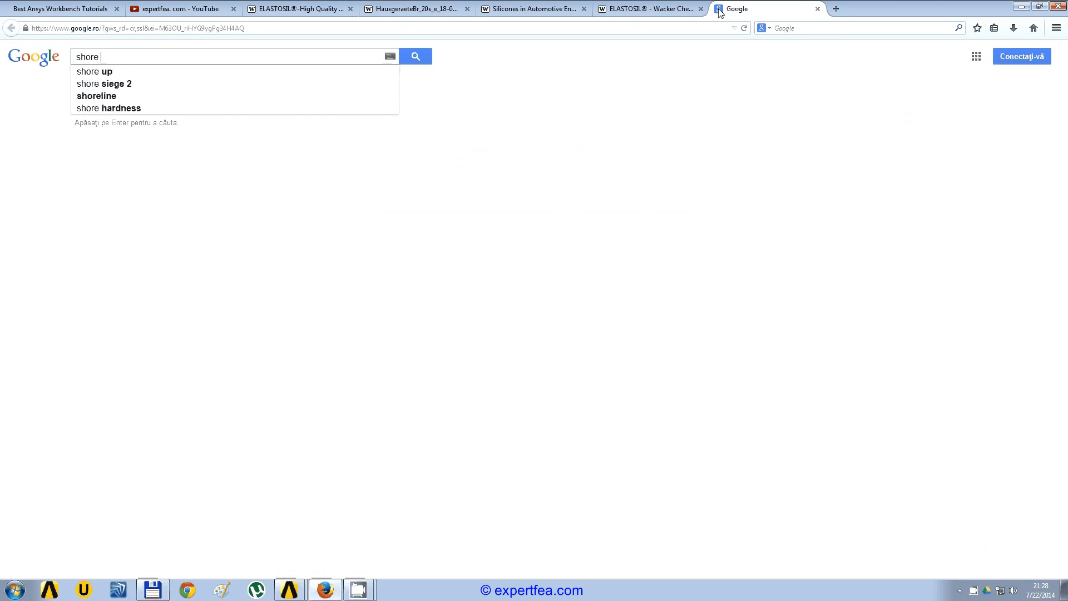
pyautogui.write('hardns')
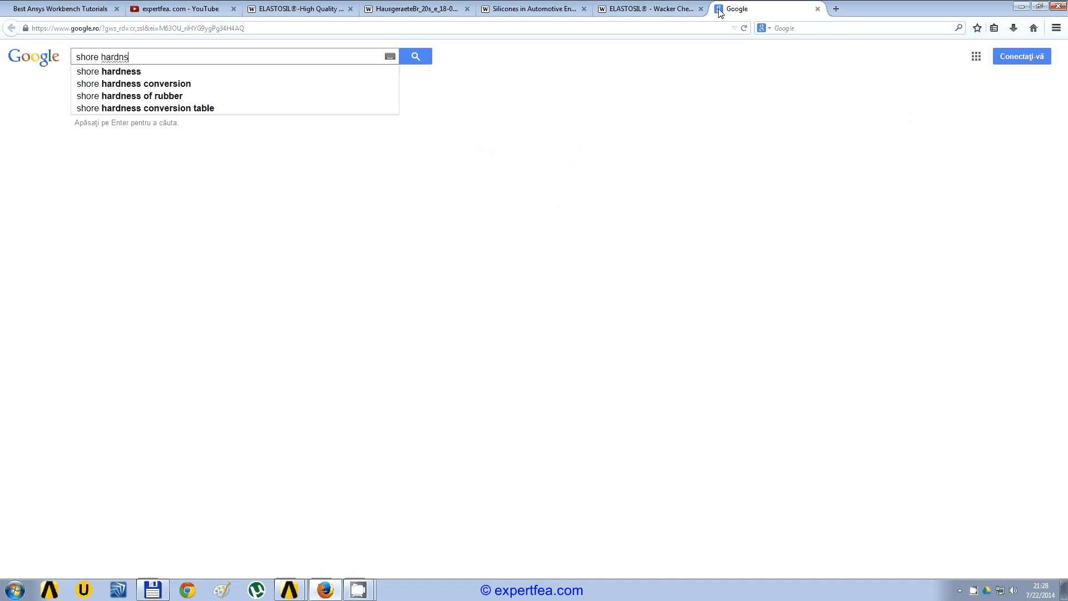
pyautogui.press('BackSpace')
pyautogui.write('ess conversion')
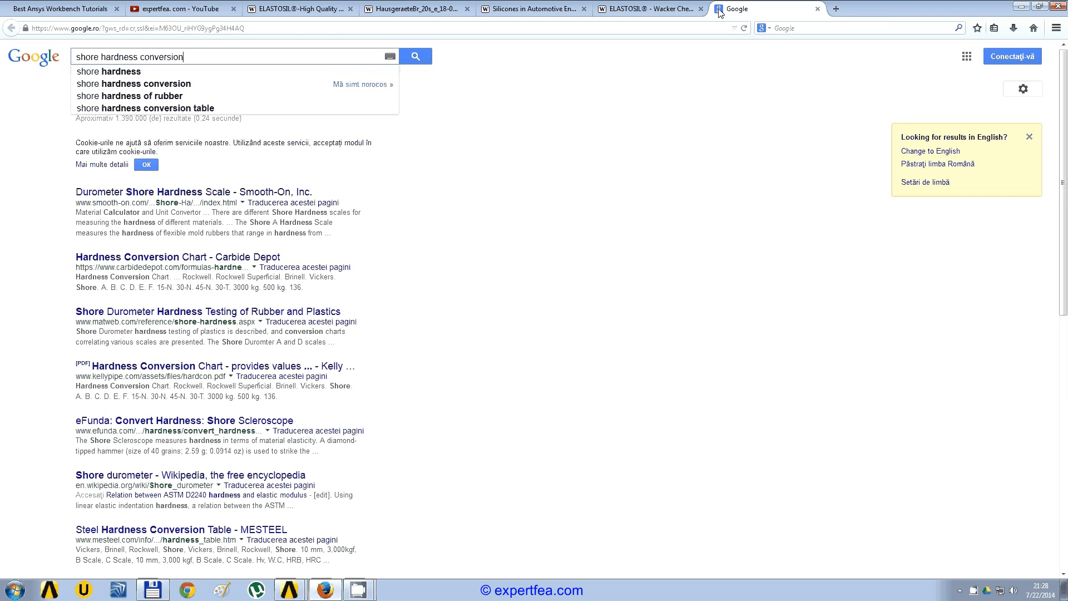
pyautogui.write(' yo')
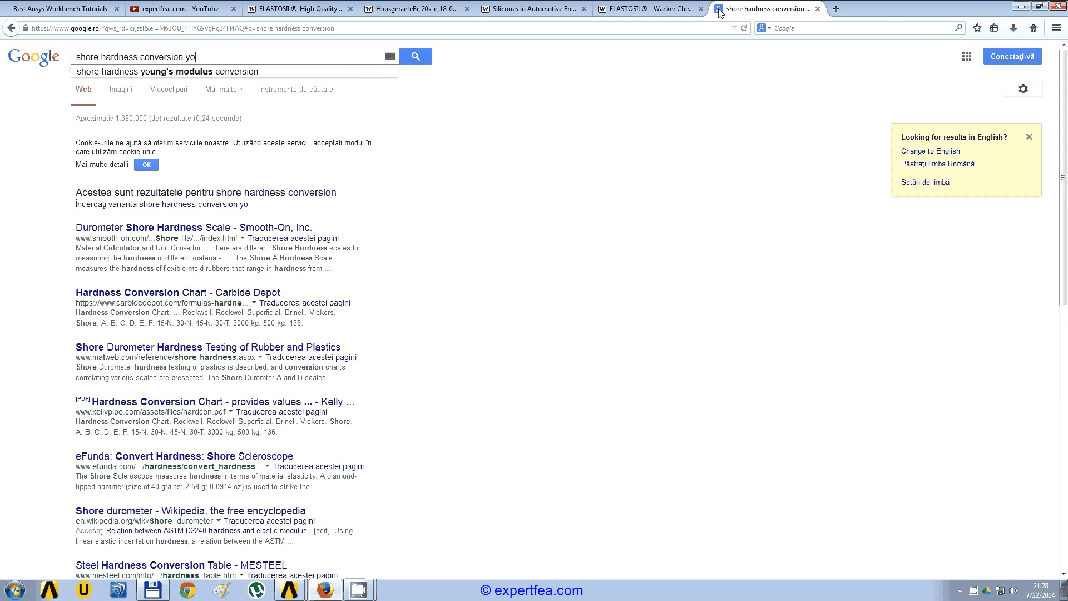
pyautogui.write('ung modul')
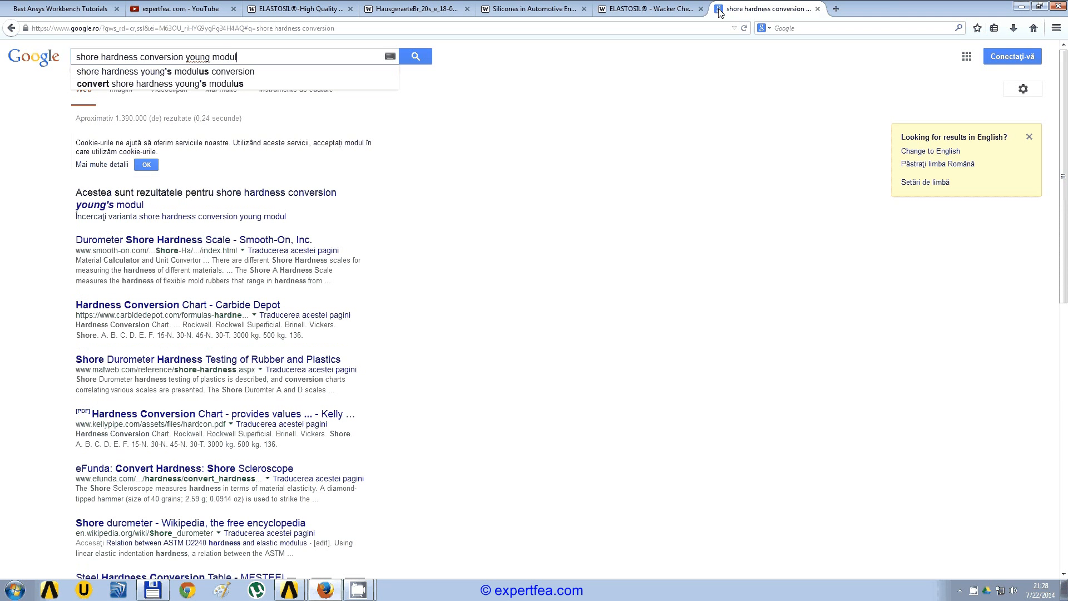
pyautogui.write('us')
pyautogui.press('Return')
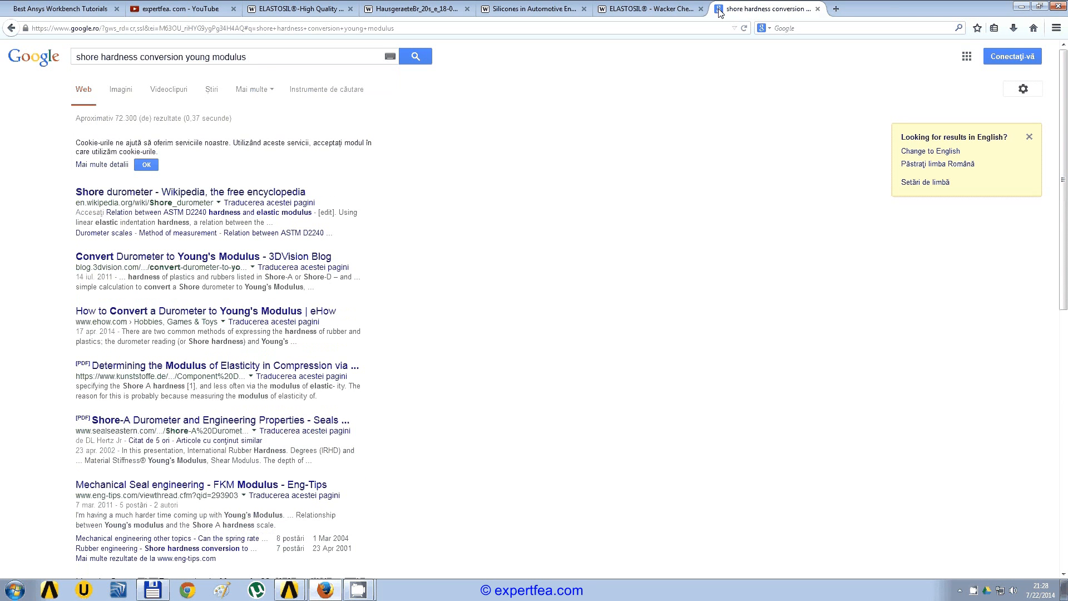
# Open the 3DVision Blog article on converting durometer to Young's Modulus from the results and examine its Shore-A conversion equation.
pyautogui.middleClick(155, 258)
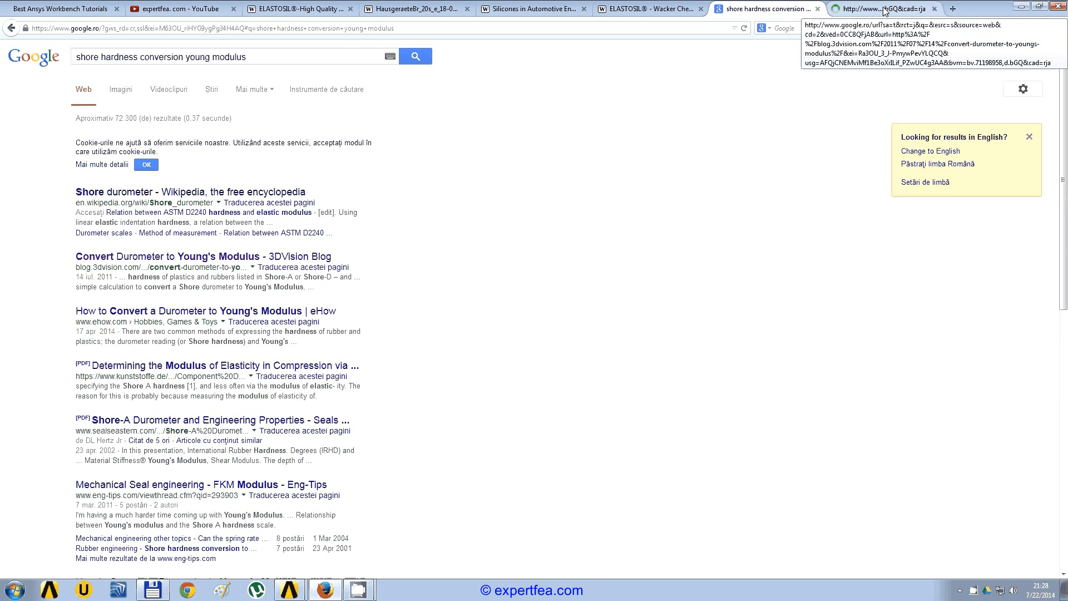
pyautogui.click(868, 10)
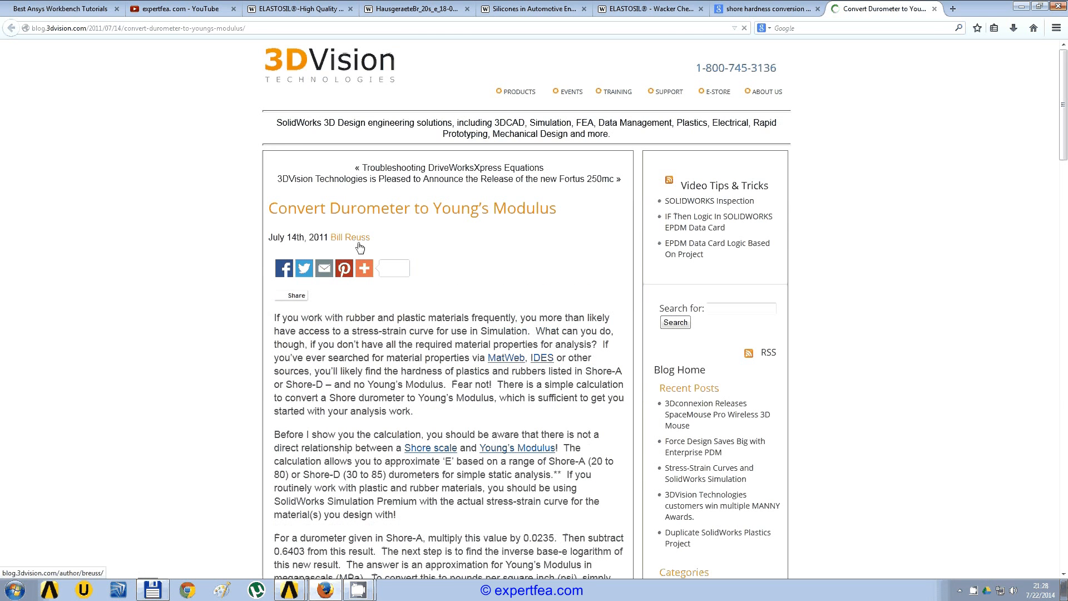
pyautogui.scroll(-4, 454, 300)
pyautogui.scroll(-5, 454, 300)
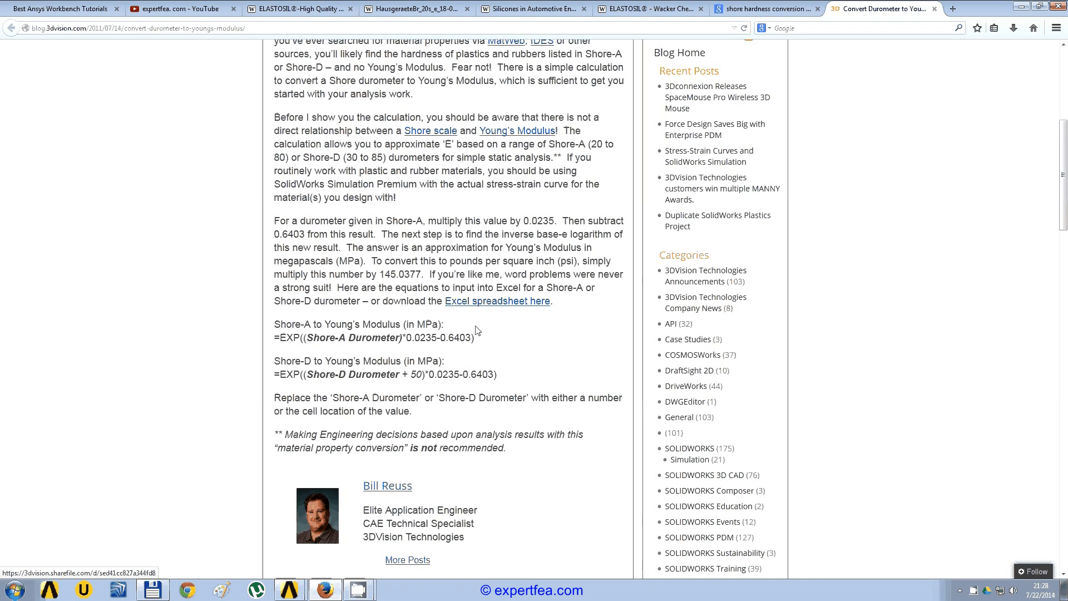
# Open Microsoft Office Excel 2007 with a blank workbook and place its window beside the article's equations.
pyautogui.click(15, 590)
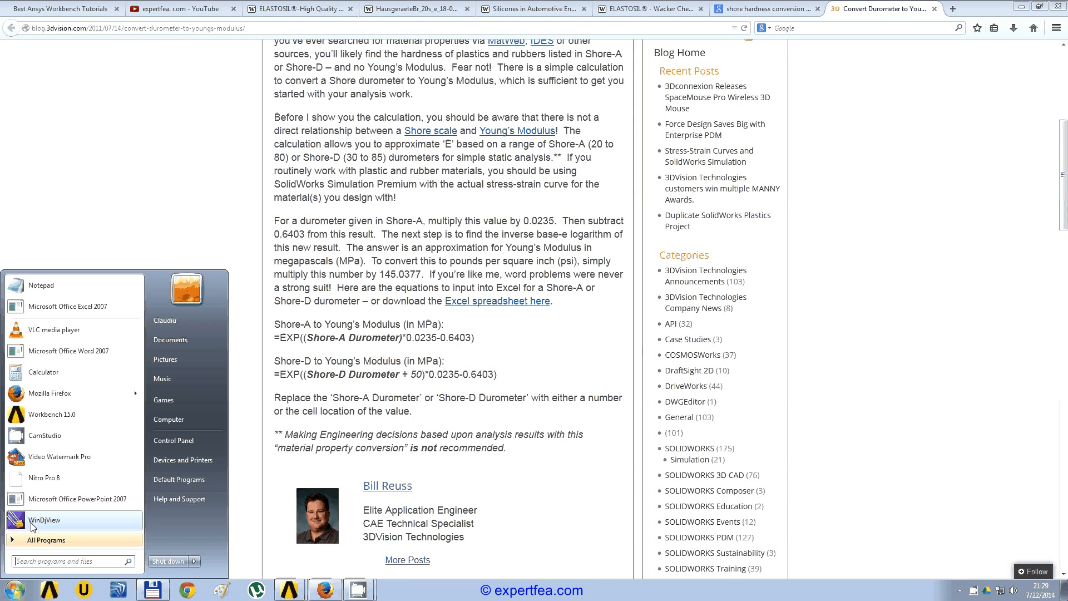
pyautogui.click(56, 313)
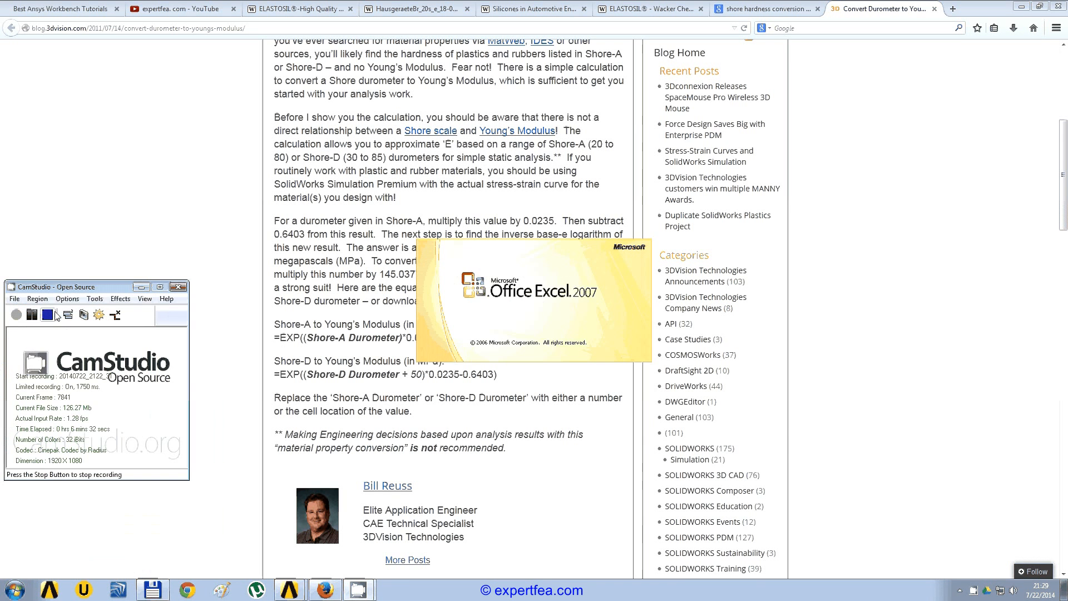
pyautogui.click(531, 326)
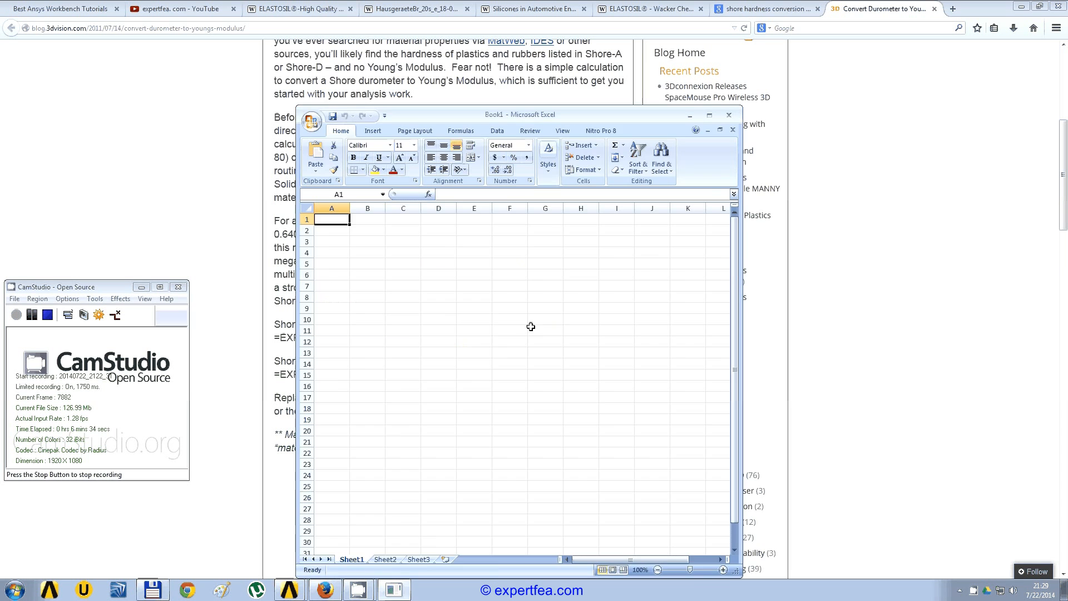
pyautogui.moveTo(463, 116); pyautogui.dragTo(769, 94)
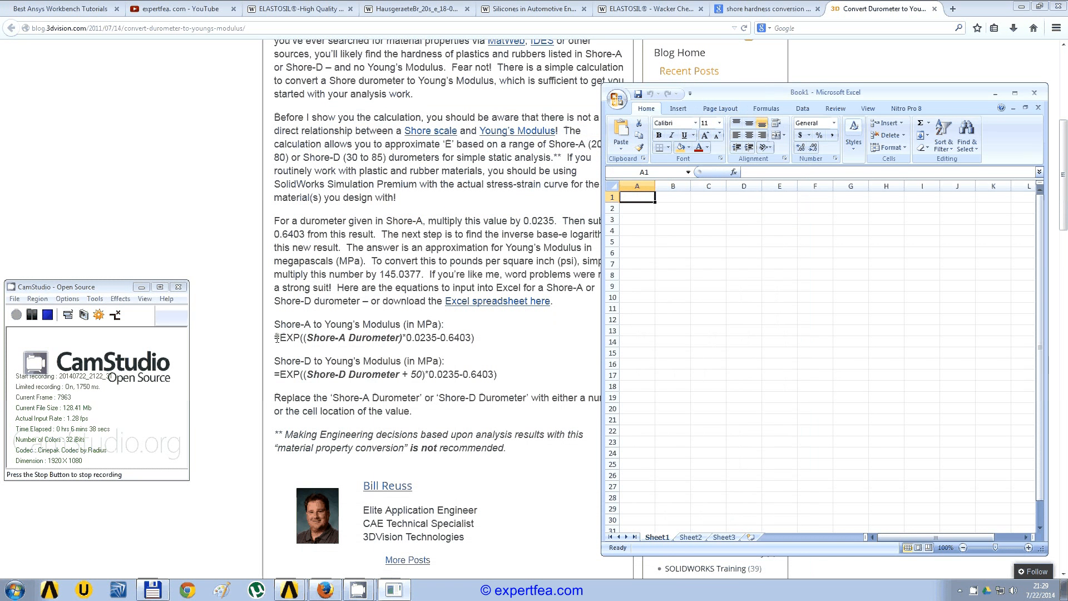
# Copy the article's Shore-A to Young's Modulus equation and paste it into cell B7 of the Excel sheet.
pyautogui.moveTo(277, 338); pyautogui.dragTo(474, 338)
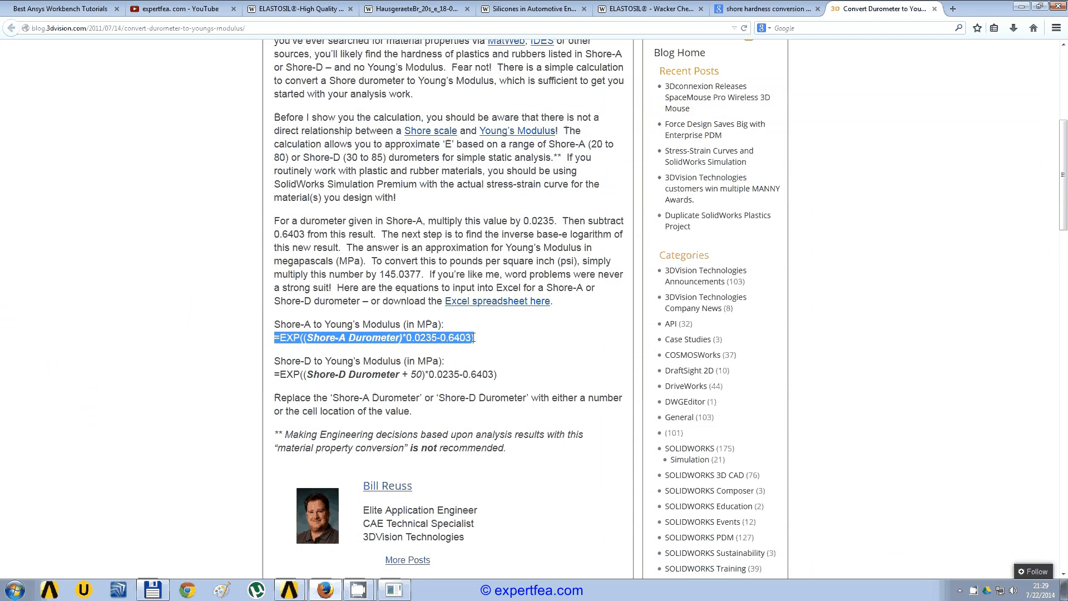
pyautogui.rightClick(474, 338)
pyautogui.click(501, 346)
pyautogui.hotkey('alt', 'Tab')
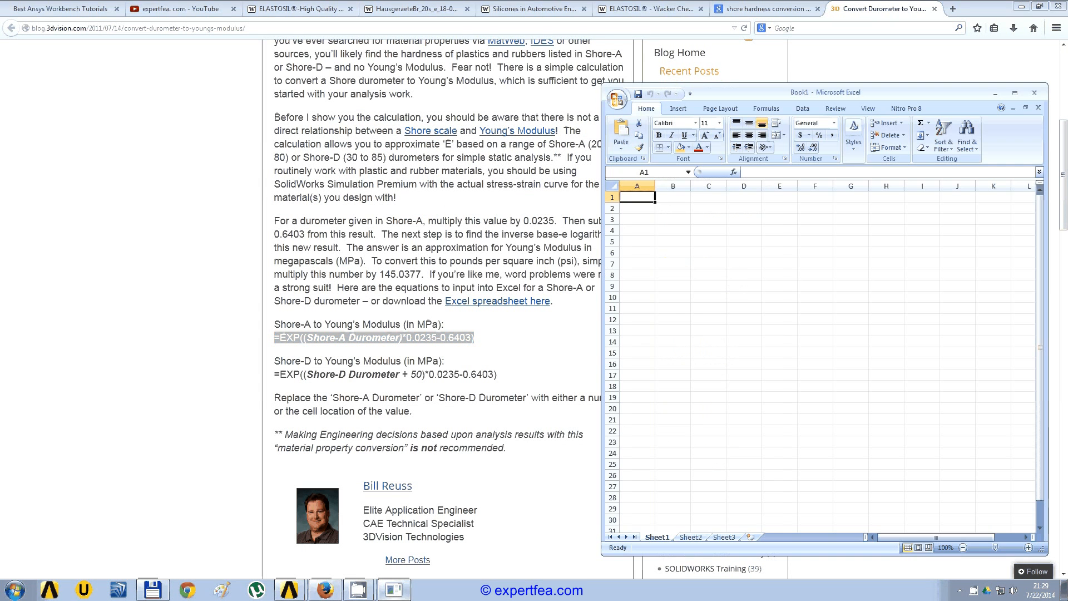
pyautogui.click(684, 266)
pyautogui.hotkey('ctrl', 'v')
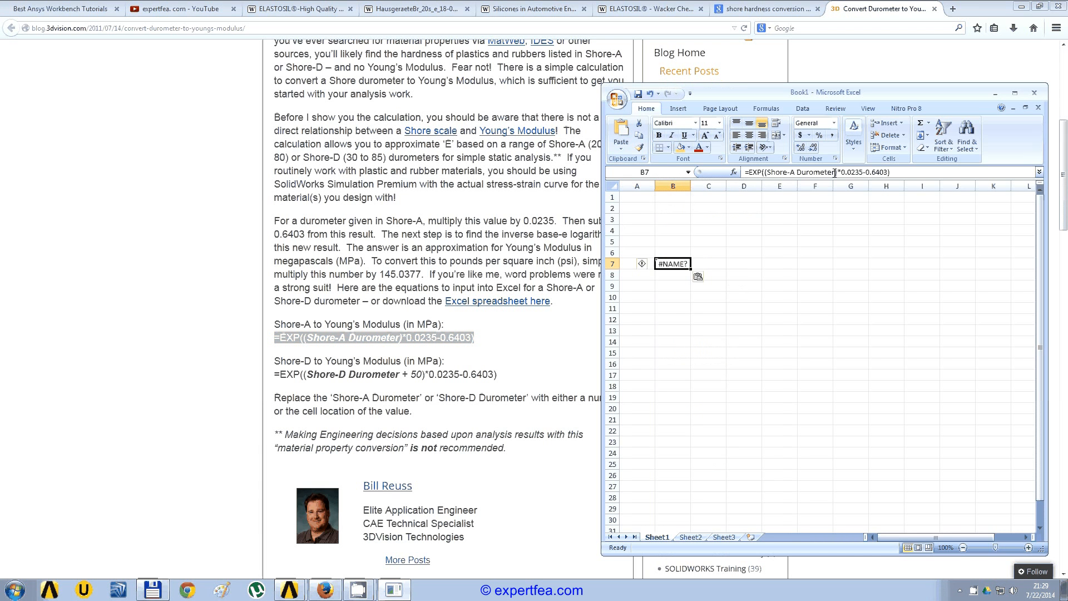
# Replace the Shore-A Durometer placeholder in B7 with 13, making the formula =EXP((13)*0.0235-0.6403).
pyautogui.moveTo(834, 172); pyautogui.dragTo(821, 174)
pyautogui.moveTo(820, 177); pyautogui.dragTo(768, 174)
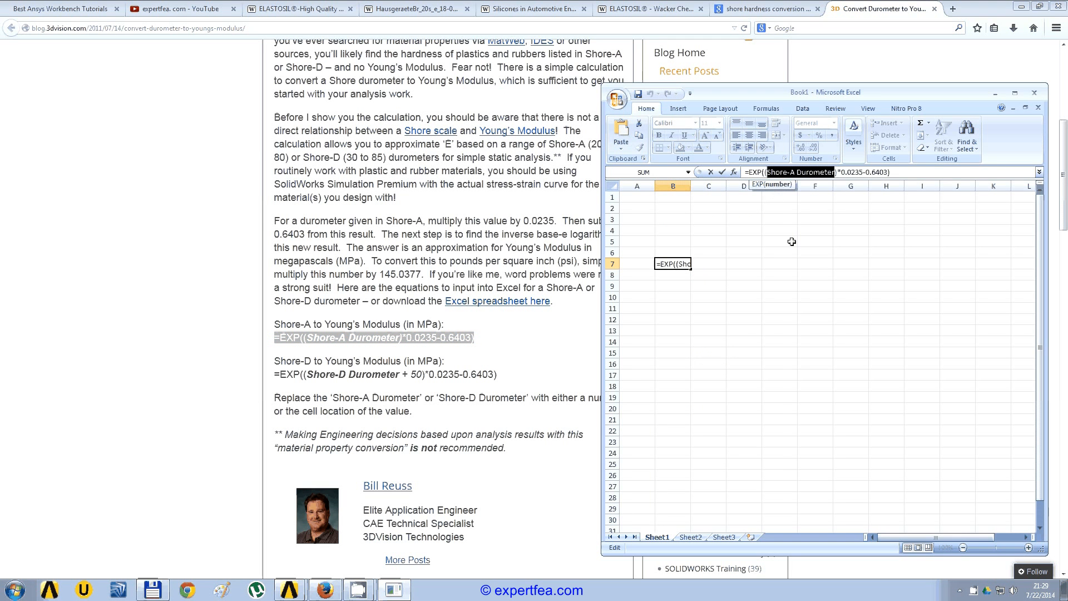
pyautogui.write('13')
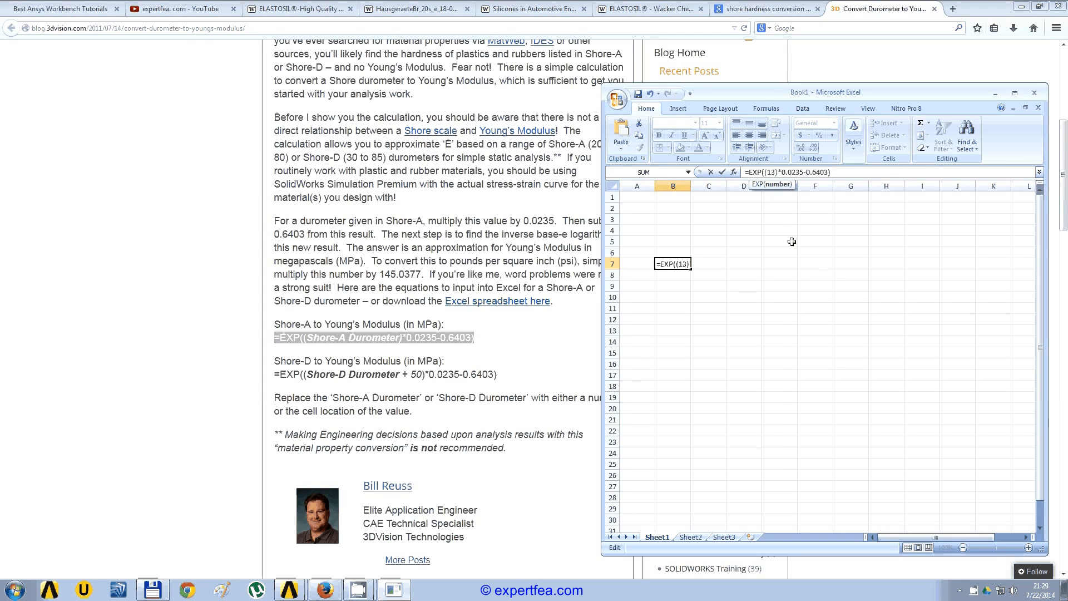
pyautogui.press('Return')
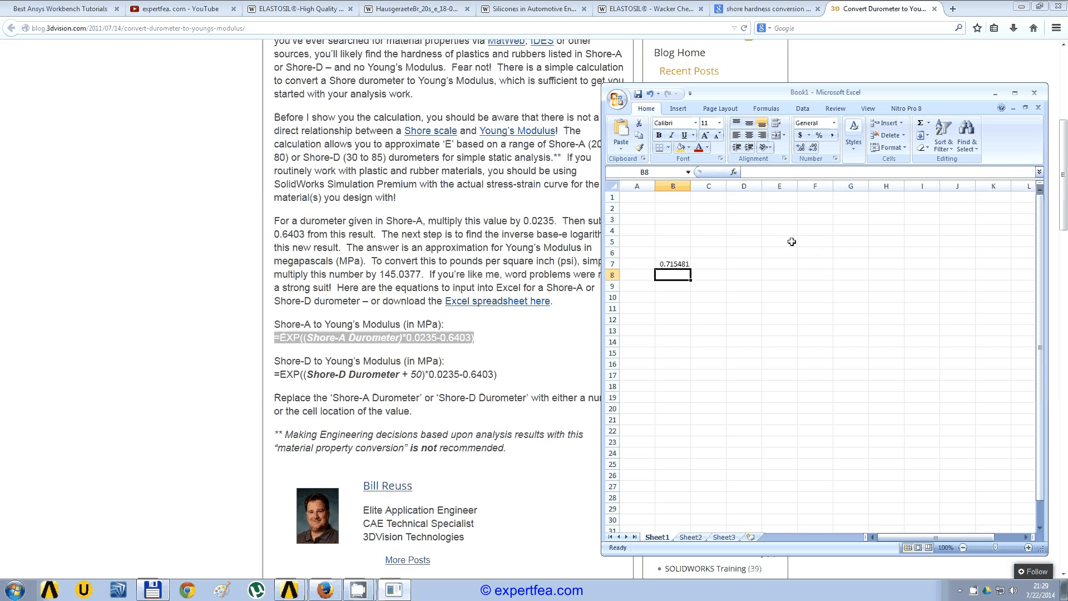
# Copy the result in B7 and paste it in the unsaved Workbench project as Rubber's Young's Modulus, 0.71548 MPa.
pyautogui.click(669, 265)
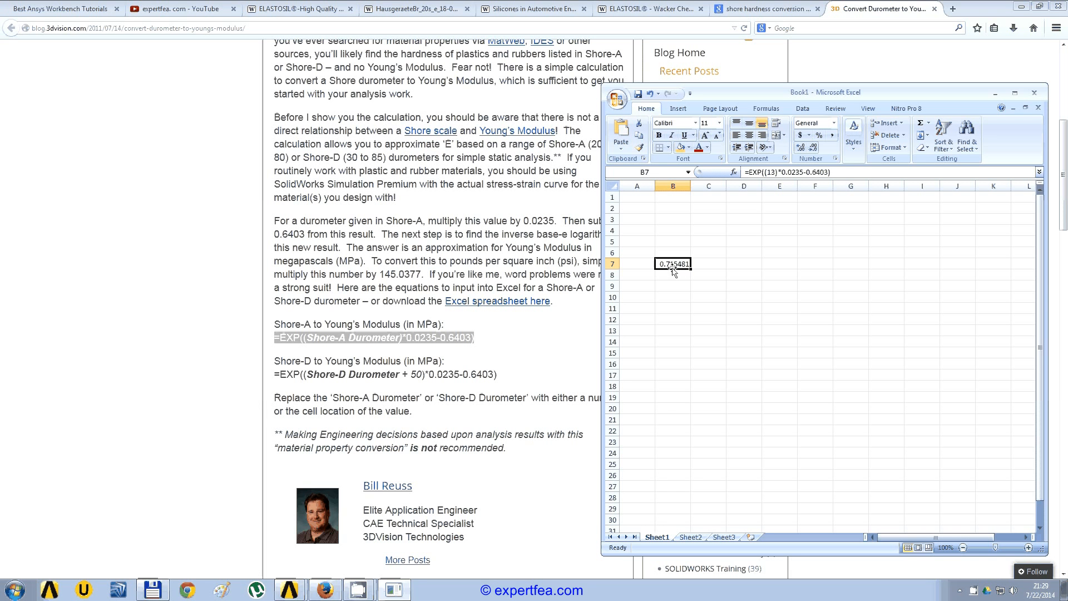
pyautogui.rightClick(673, 267)
pyautogui.click(695, 284)
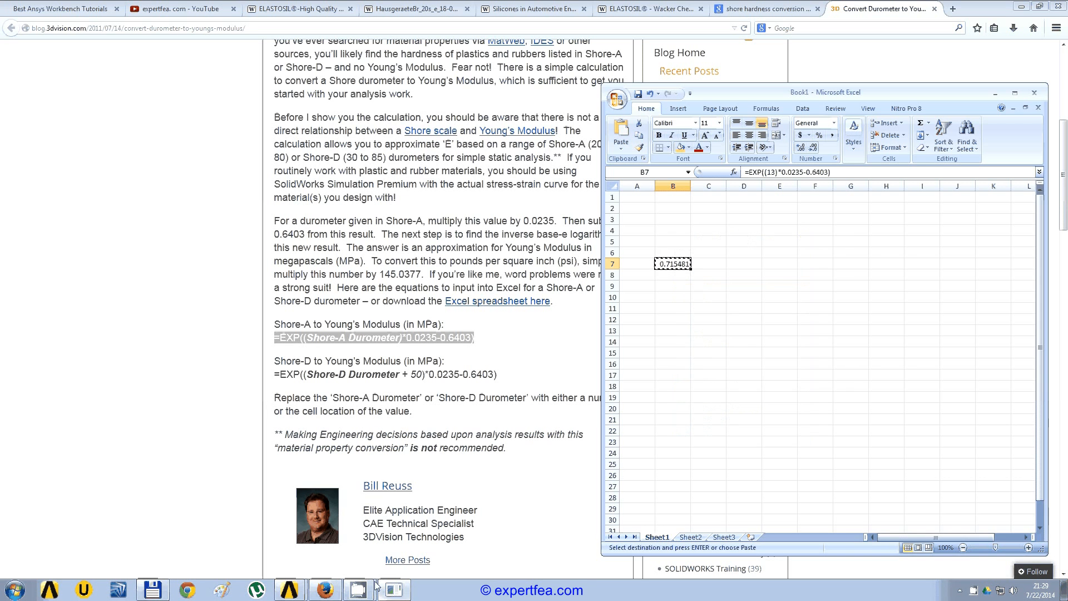
pyautogui.moveTo(291, 591)
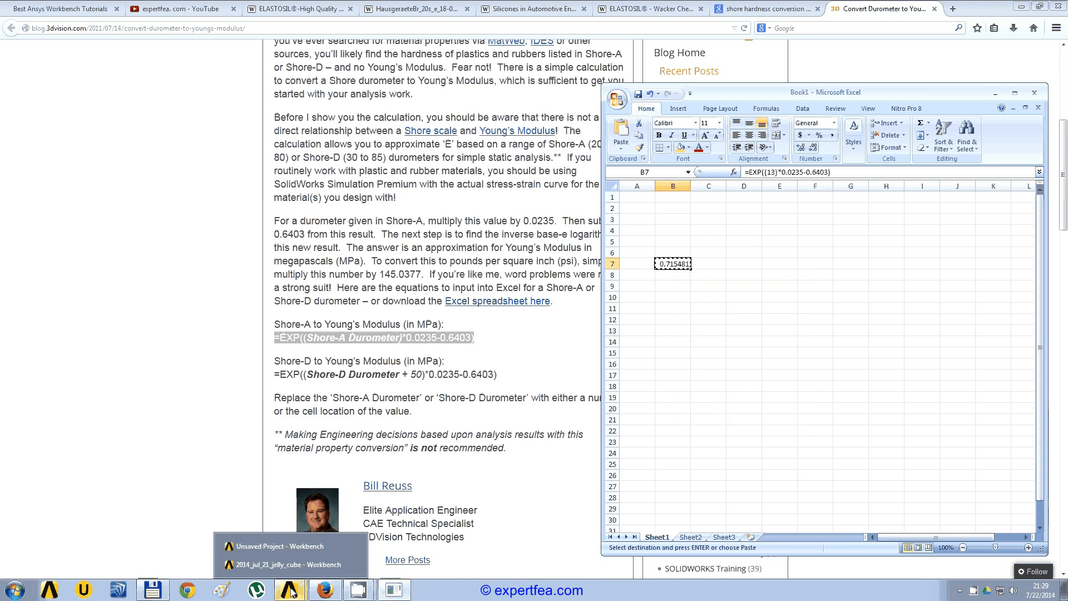
pyautogui.click(278, 546)
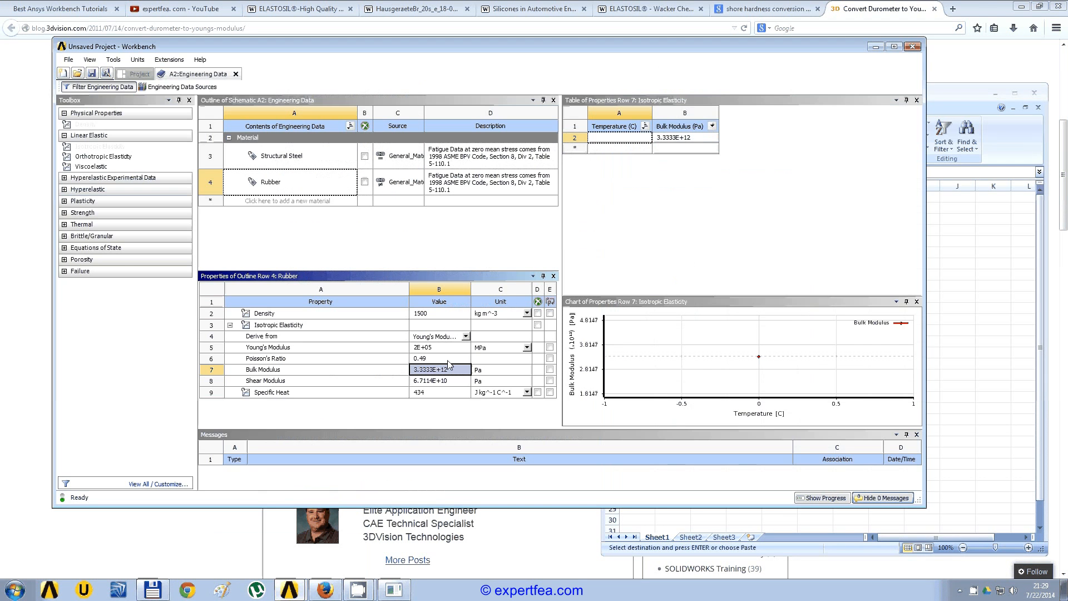
pyautogui.click(439, 347)
pyautogui.rightClick(437, 347)
pyautogui.click(445, 351)
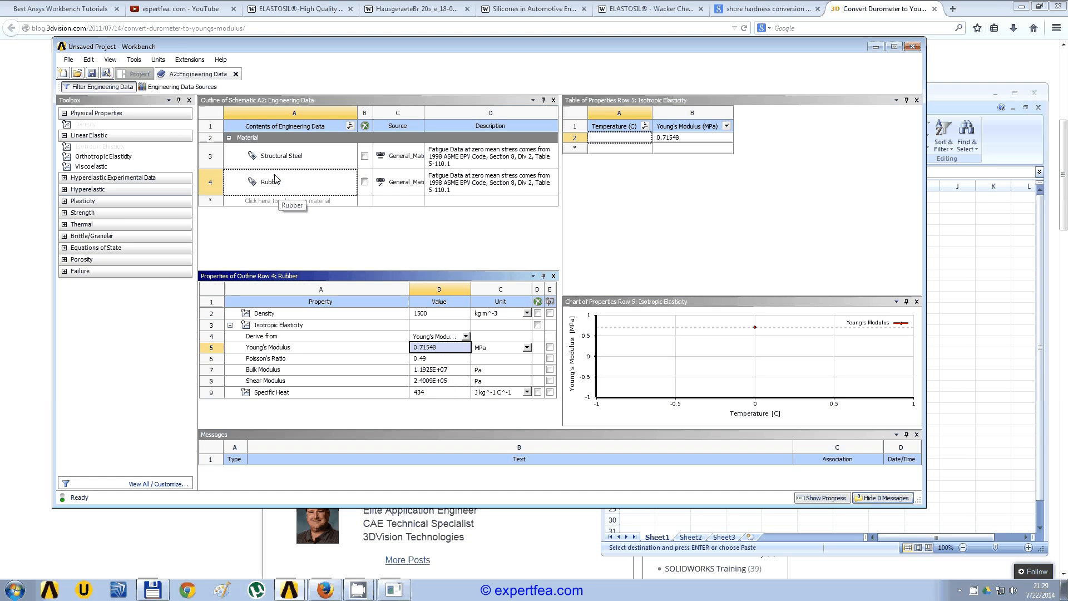
# Close Engineering Data and rename its cell in the Explicit Dynamics system to "0.715 MPa, Engineering Data".
pyautogui.click(235, 74)
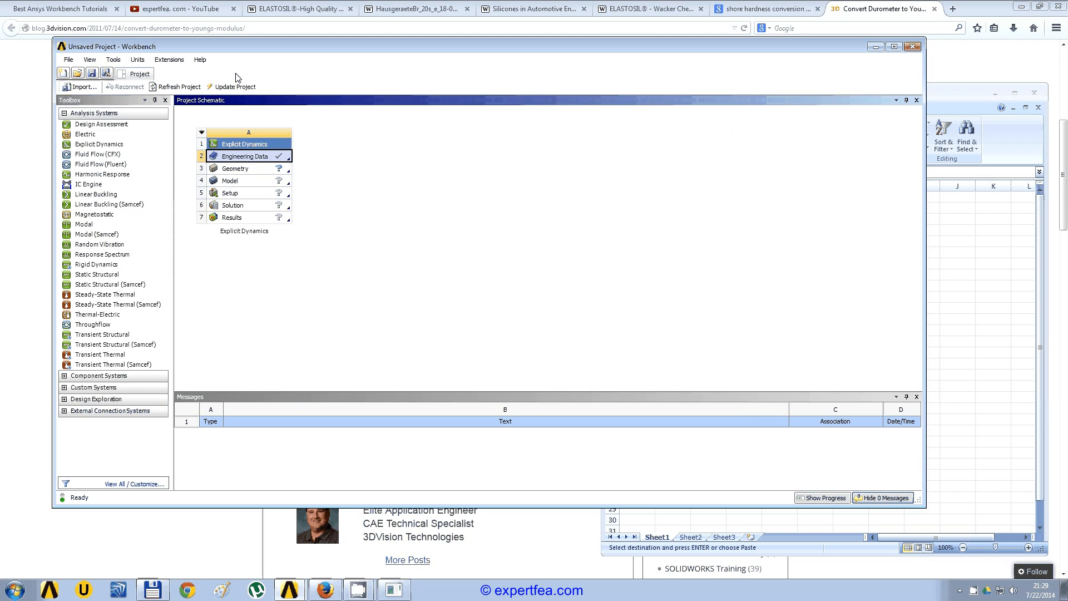
pyautogui.rightClick(232, 159)
pyautogui.click(272, 231)
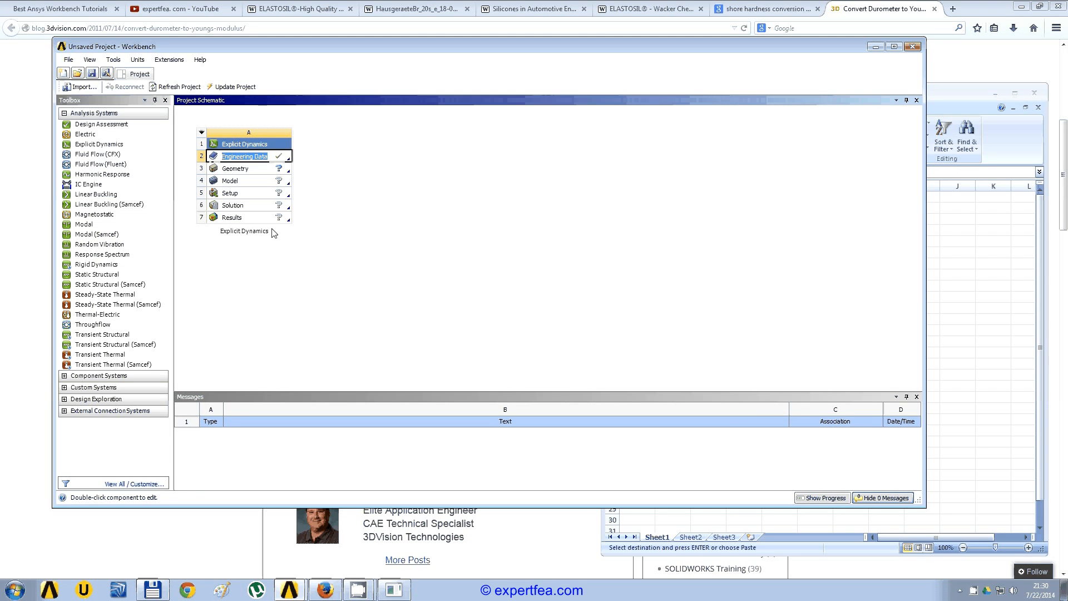
pyautogui.press('Home')
pyautogui.write('0.715 MPa,')
pyautogui.press('Return')
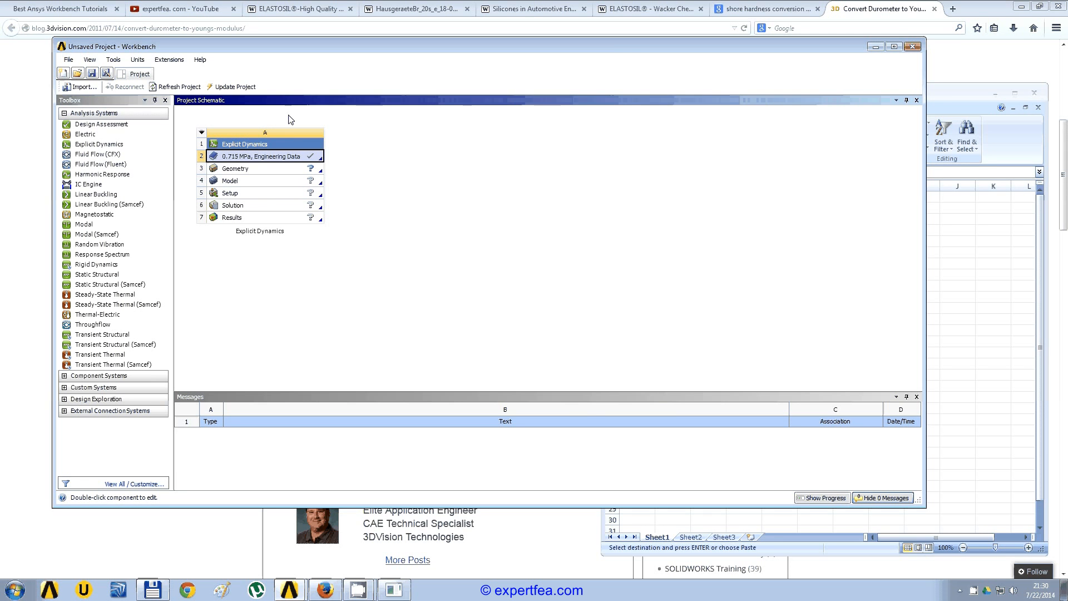
# Import an existing geometry file into the Geometry cell of the Explicit Dynamics system.
pyautogui.click(301, 171)
pyautogui.rightClick(302, 172)
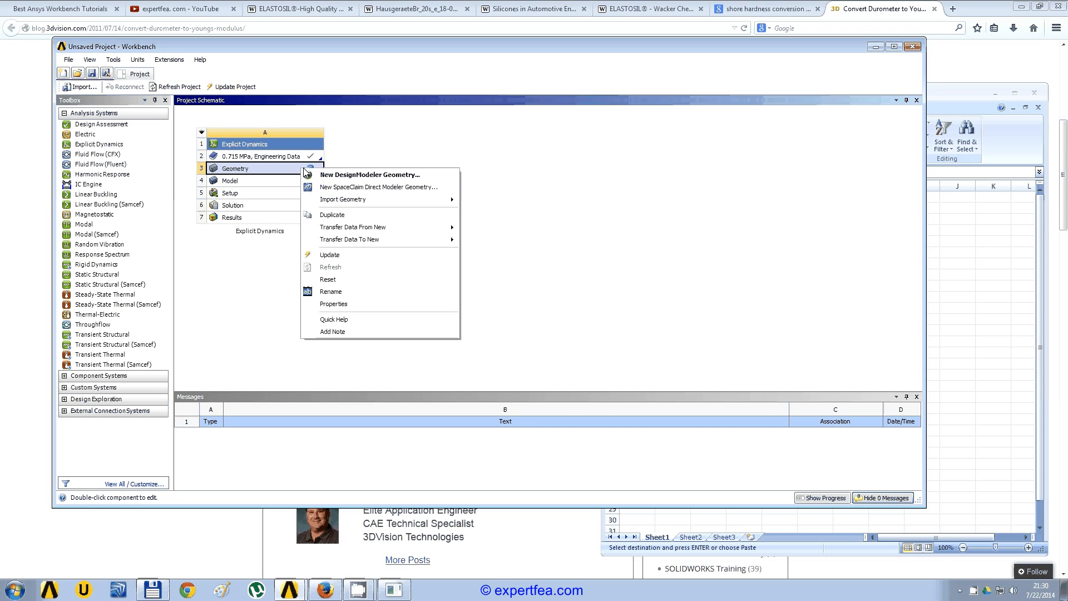
pyautogui.moveTo(427, 203)
pyautogui.click(516, 219)
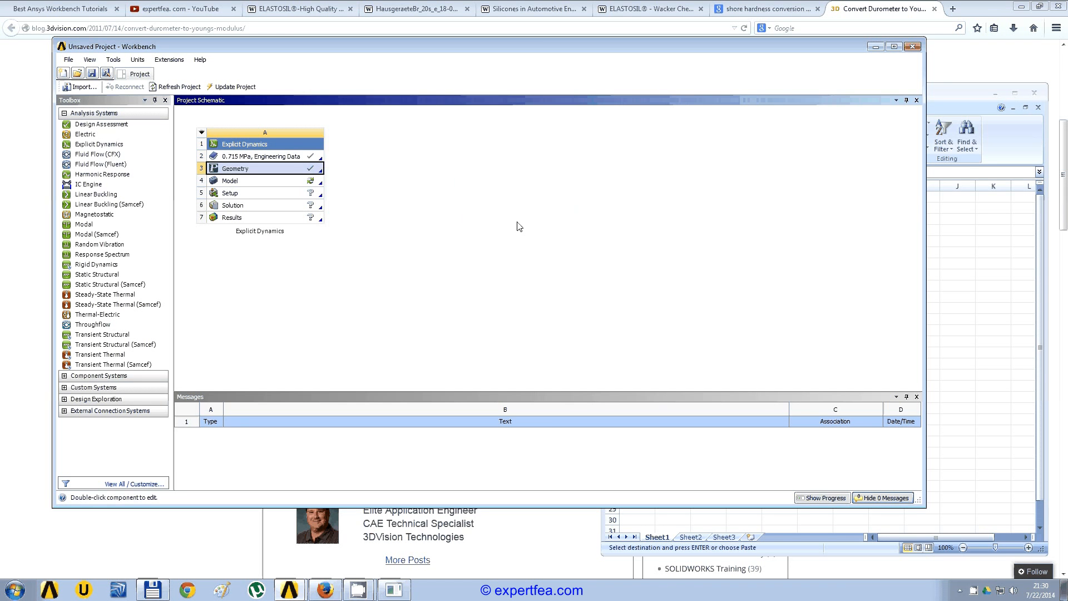
pyautogui.click(252, 180)
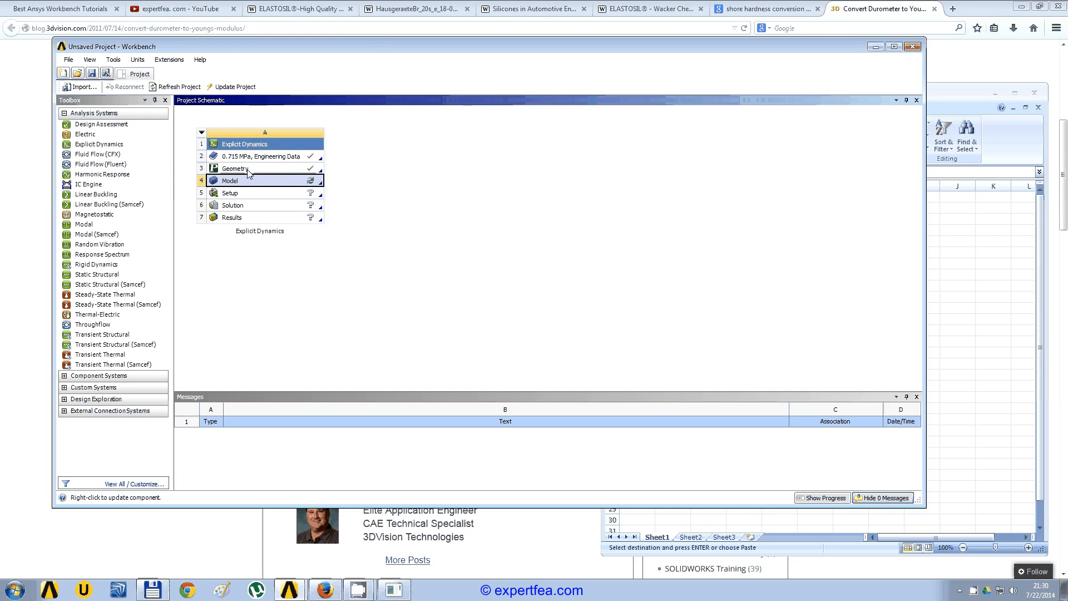
# Minimize the browser and close the Excel workbook Book1 without saving its changes.
pyautogui.click(1021, 6)
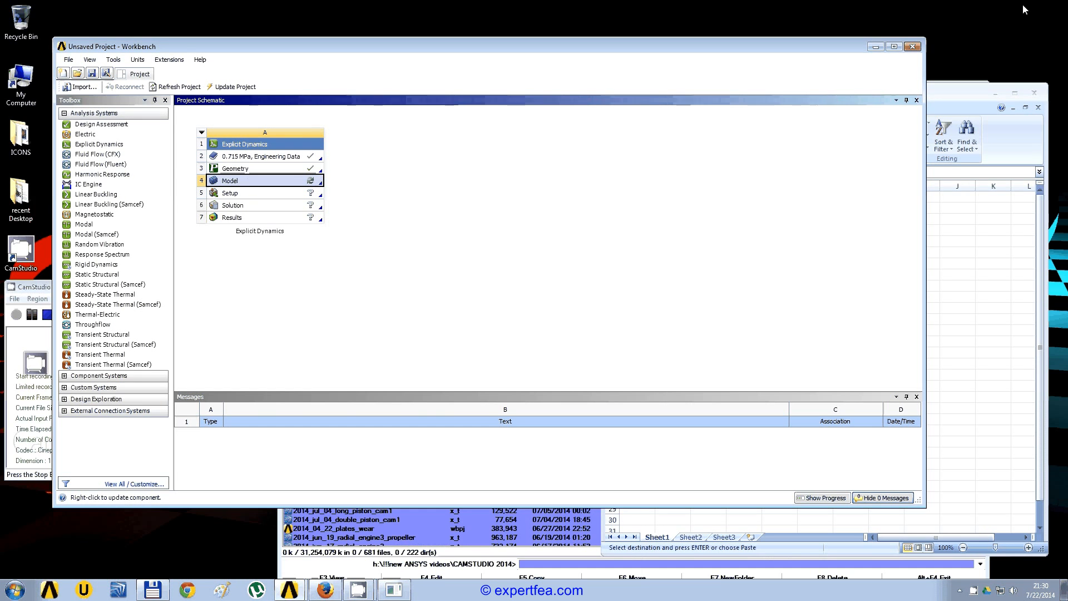
pyautogui.click(1036, 96)
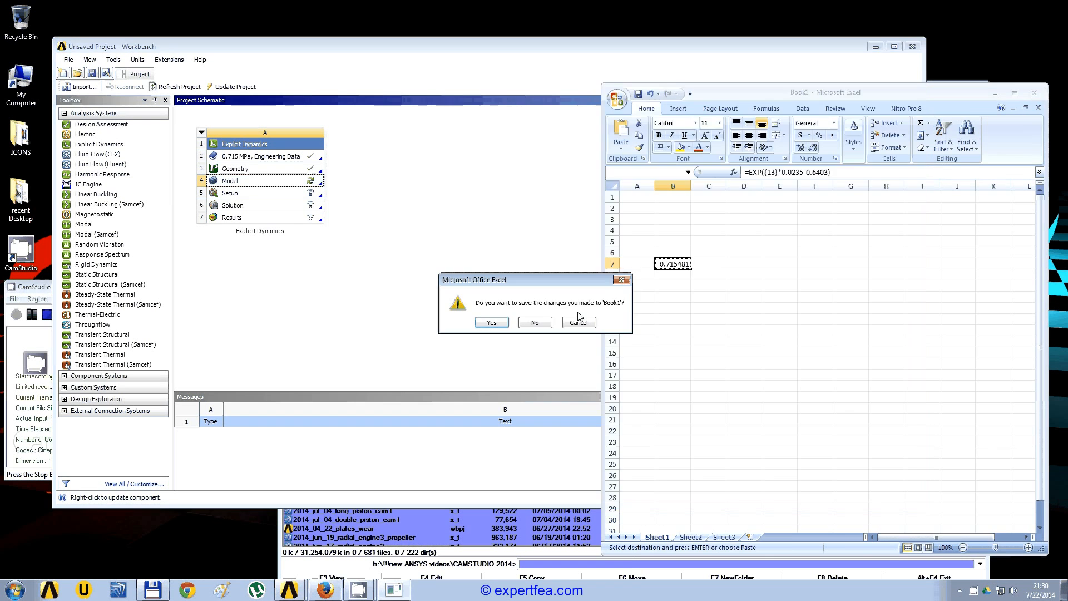
pyautogui.click(532, 325)
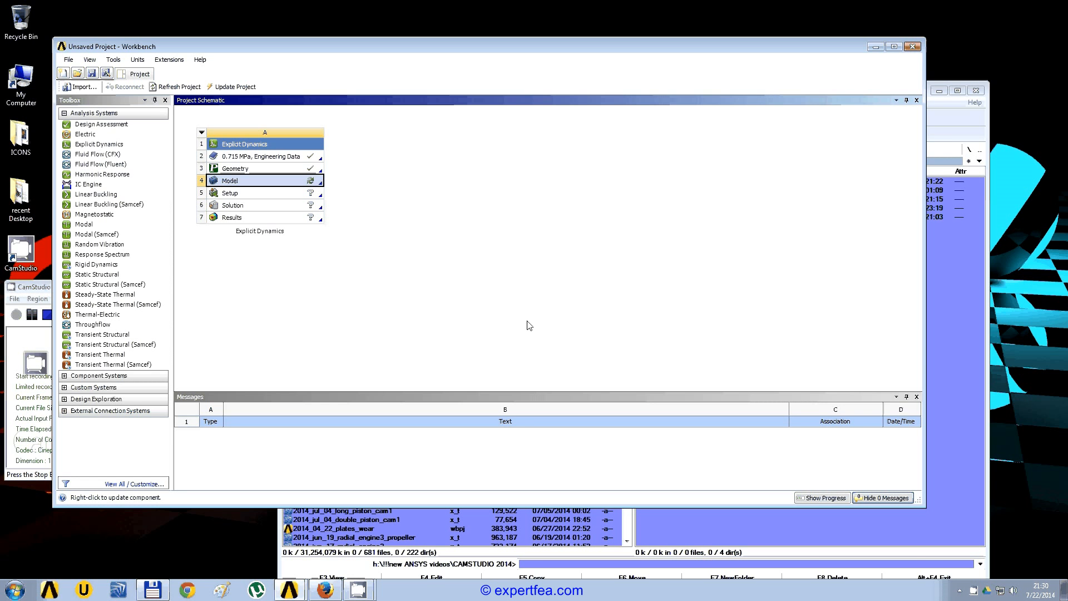
# Open the Explicit Dynamics system's Model in the Mechanical application.
pyautogui.click(529, 325)
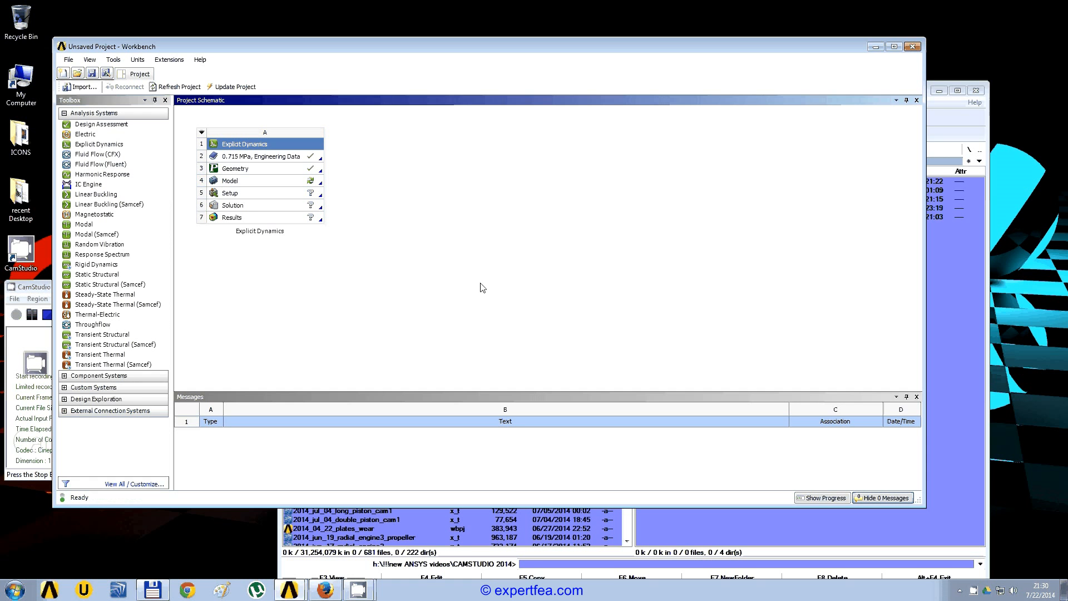
pyautogui.doubleClick(265, 182)
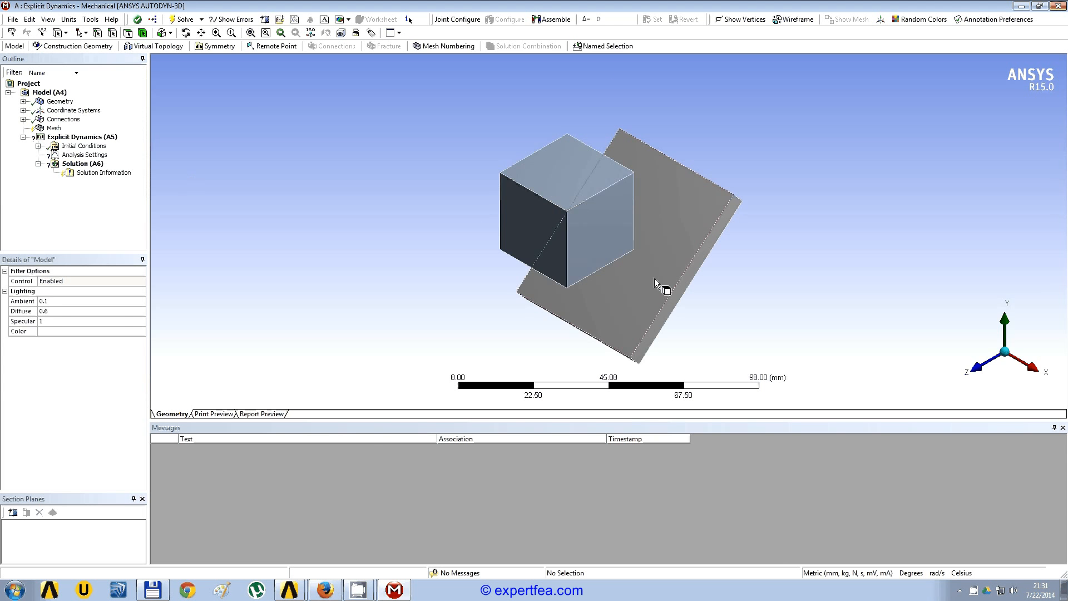
# Assign the Rubber material to Component2, the cube body.
pyautogui.moveTo(654, 278); pyautogui.dragTo(517, 214, button='middle')
pyautogui.doubleClick(61, 101)
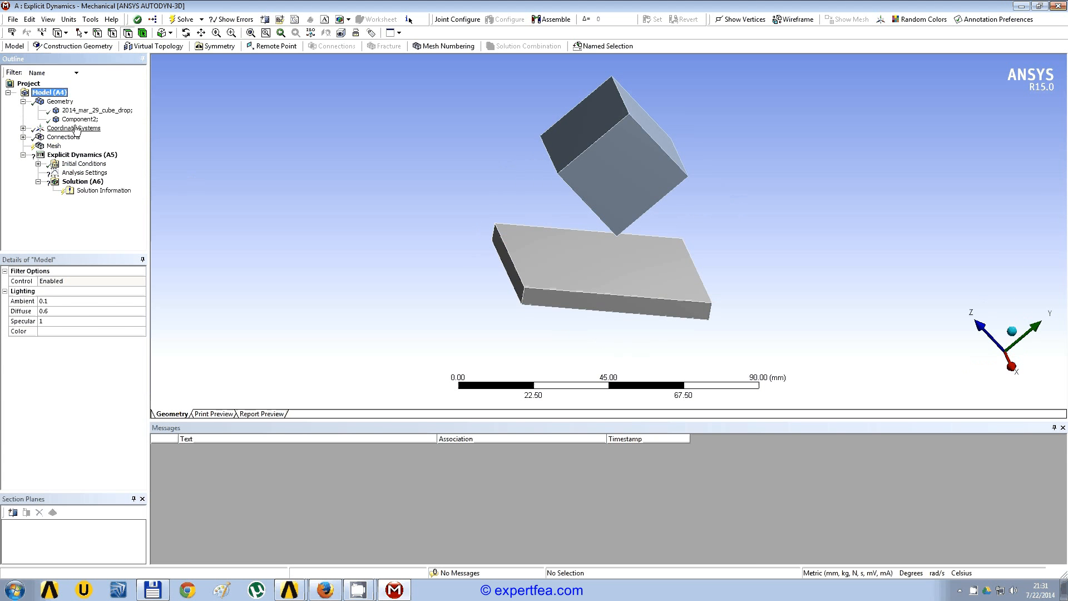
pyautogui.click(80, 119)
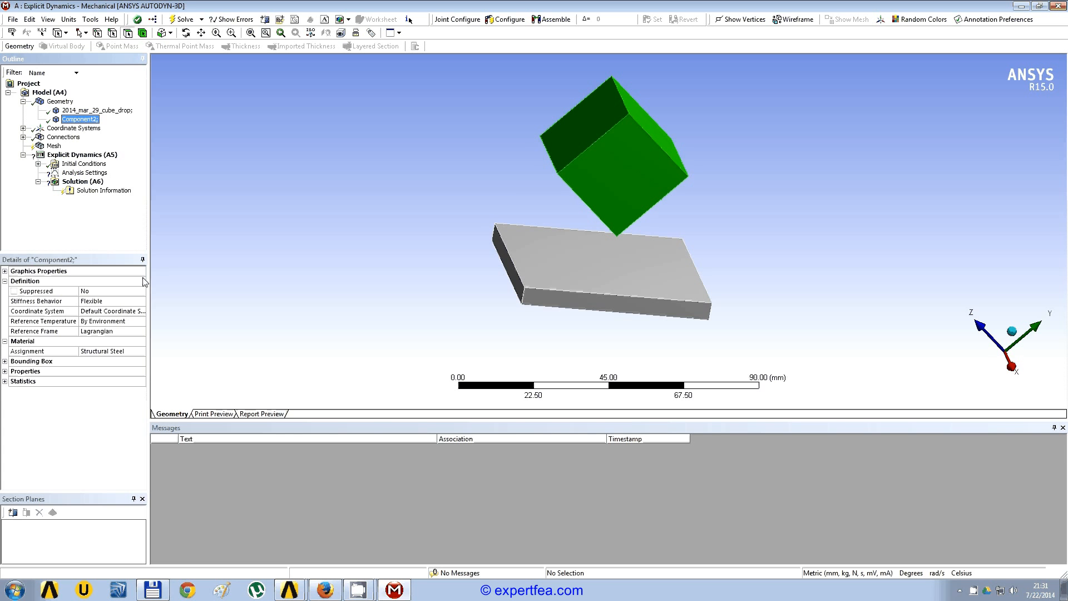
pyautogui.click(143, 352)
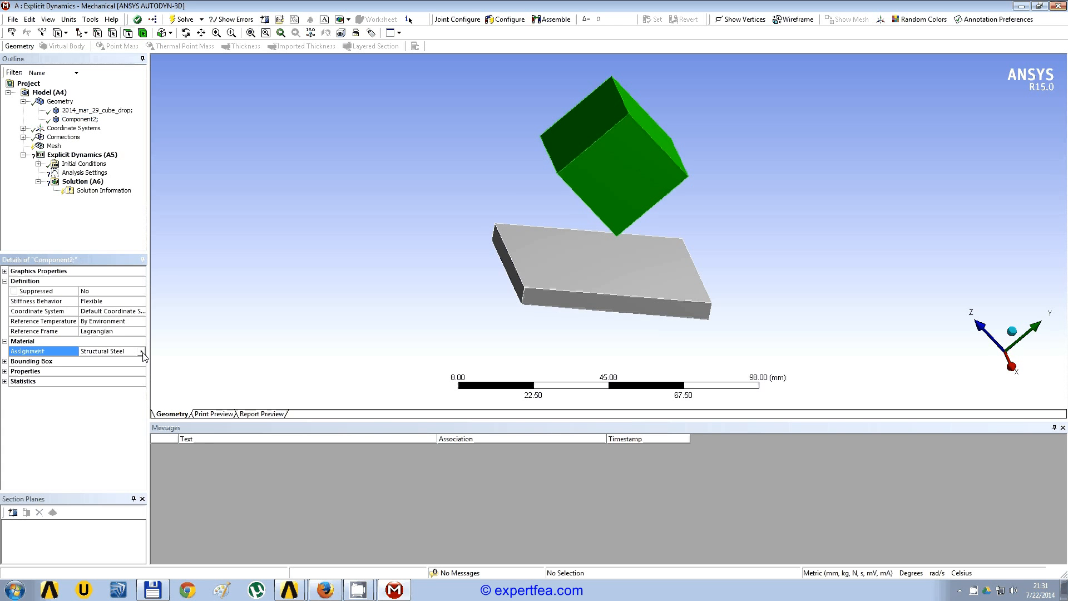
pyautogui.click(143, 351)
pyautogui.click(188, 403)
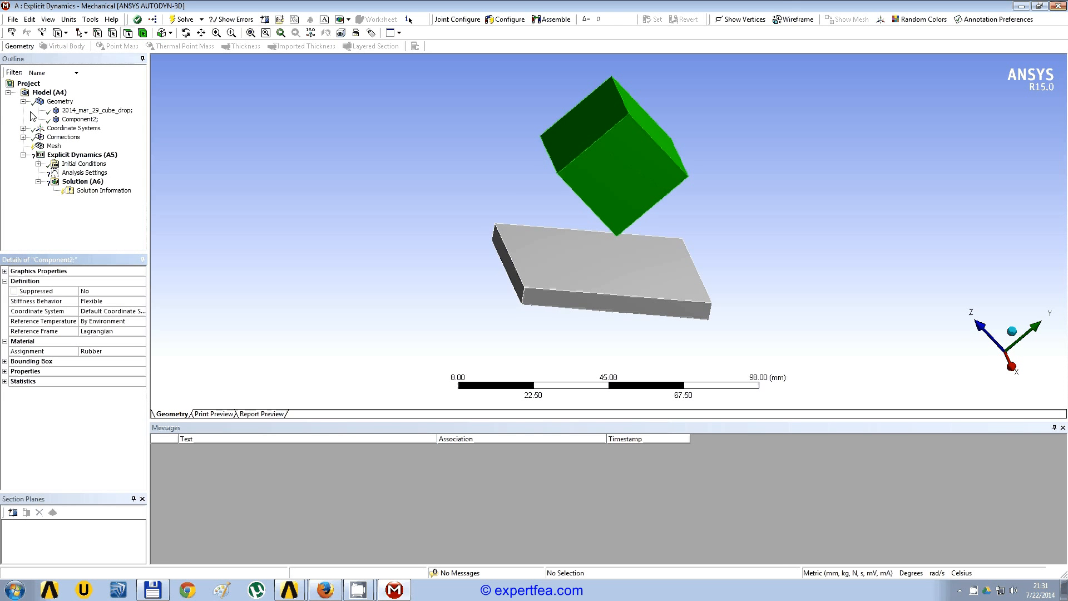
# Set the mesh relevance to -100 and the mesh smoothing to Low.
pyautogui.click(23, 137)
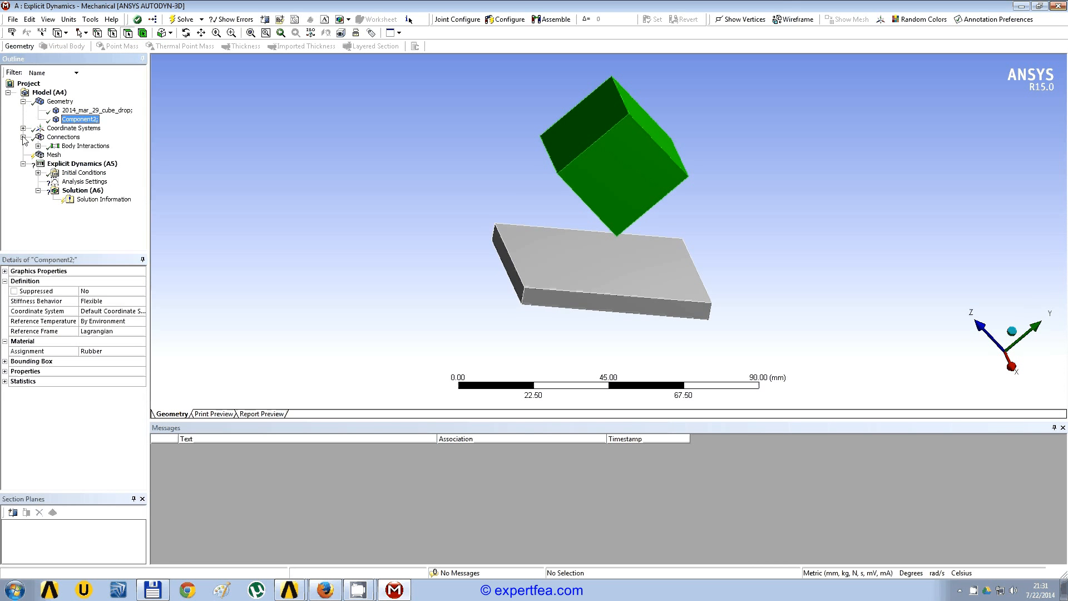
pyautogui.click(23, 138)
pyautogui.click(53, 145)
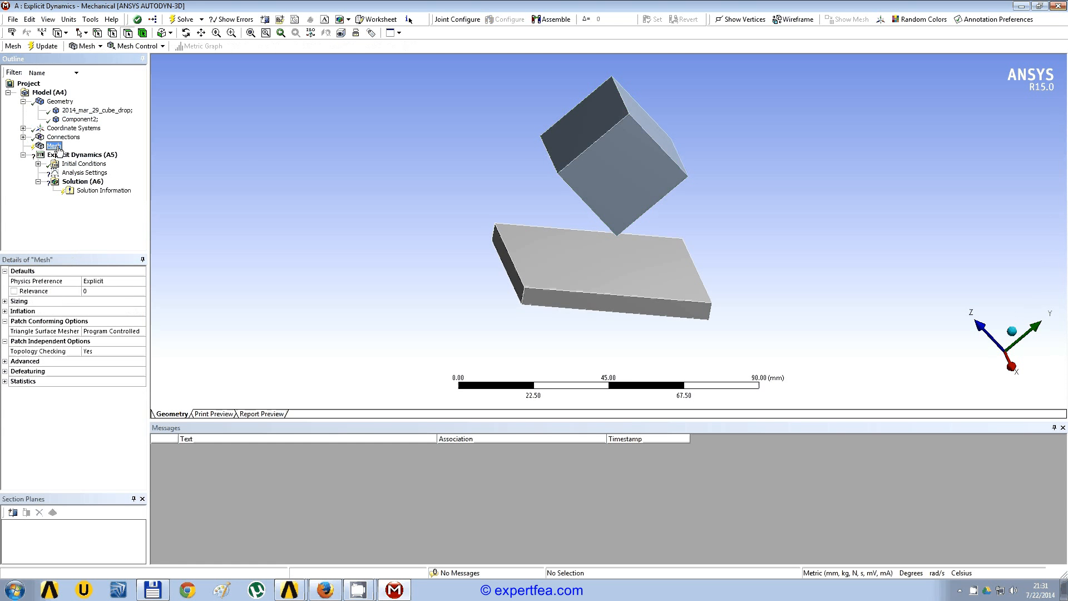
pyautogui.click(93, 292)
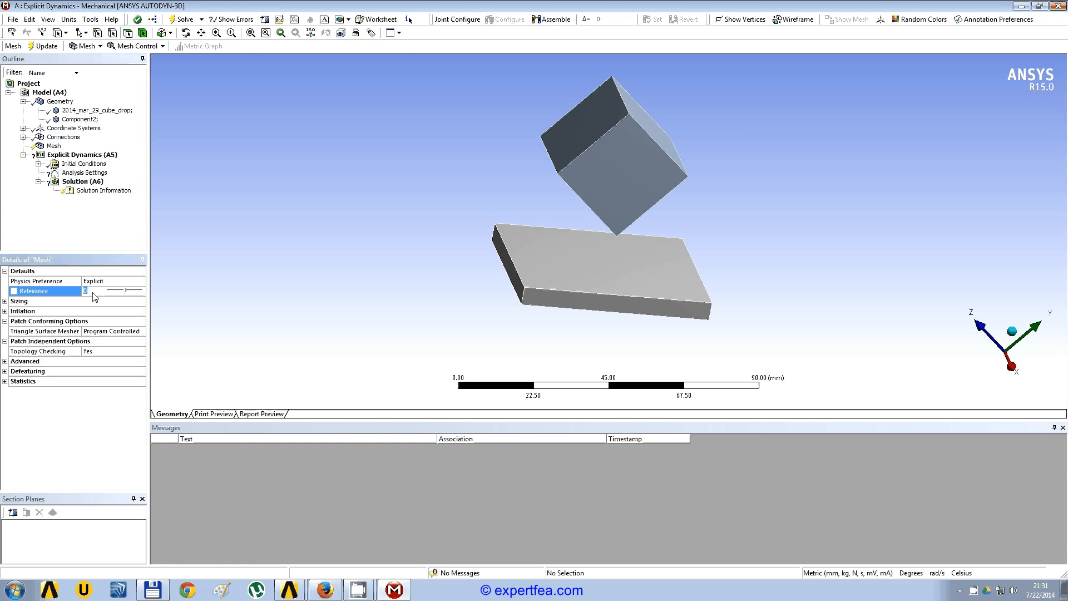
pyautogui.write('-100')
pyautogui.press('Return')
pyautogui.click(4, 301)
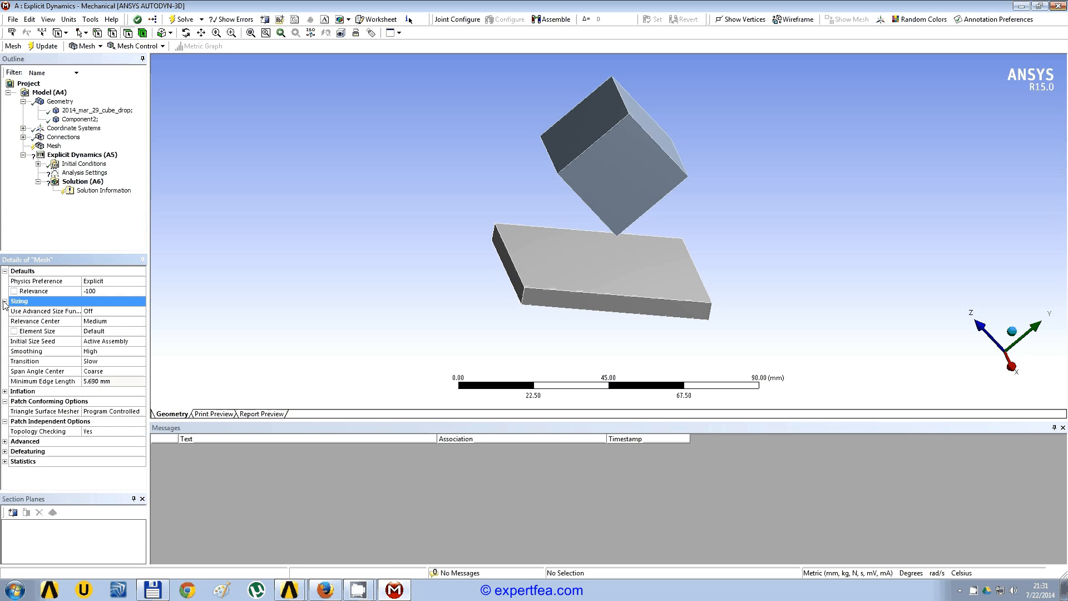
pyautogui.click(140, 352)
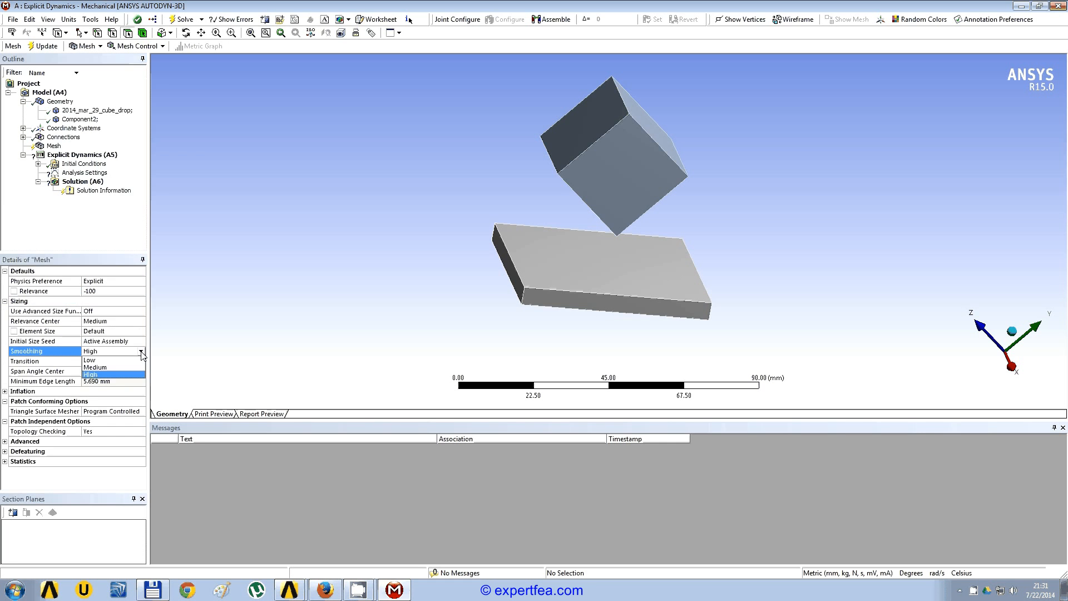
pyautogui.click(111, 363)
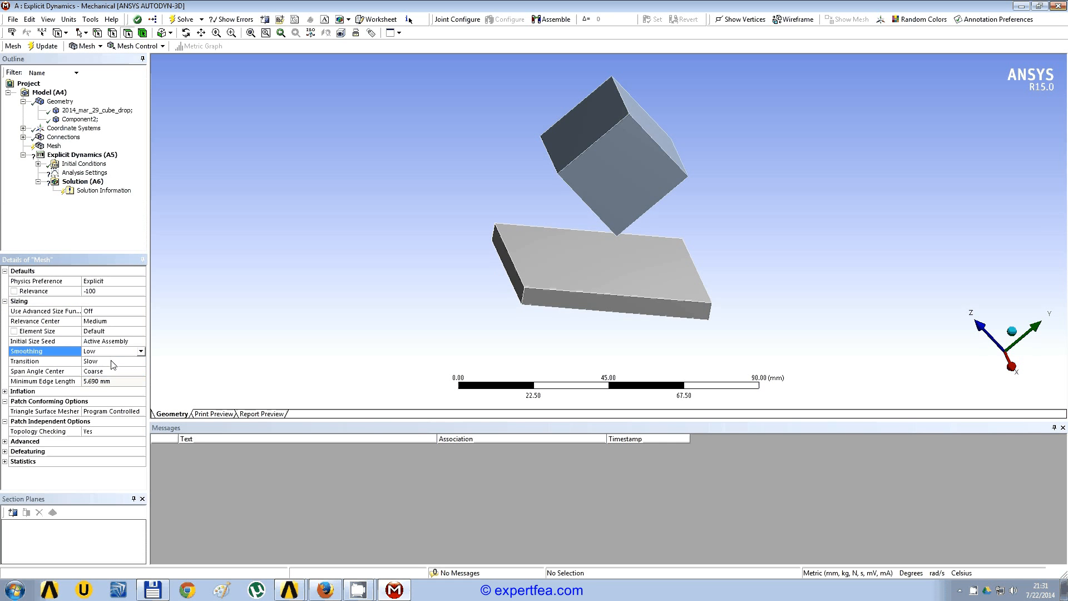
# Update the mesh on the cube and plate and display its node and element statistics.
pyautogui.rightClick(57, 147)
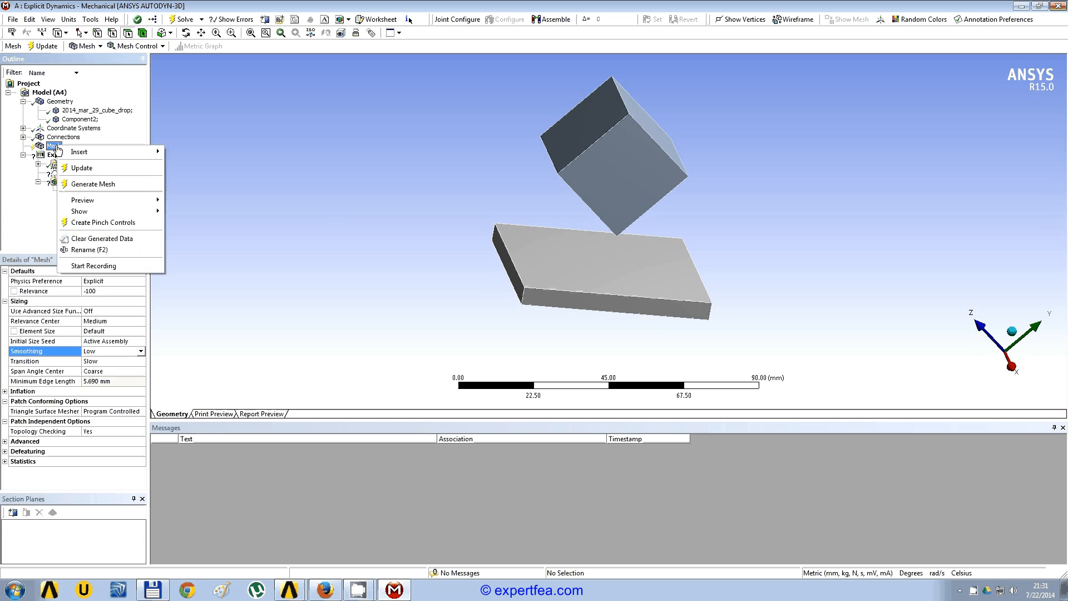
pyautogui.click(105, 169)
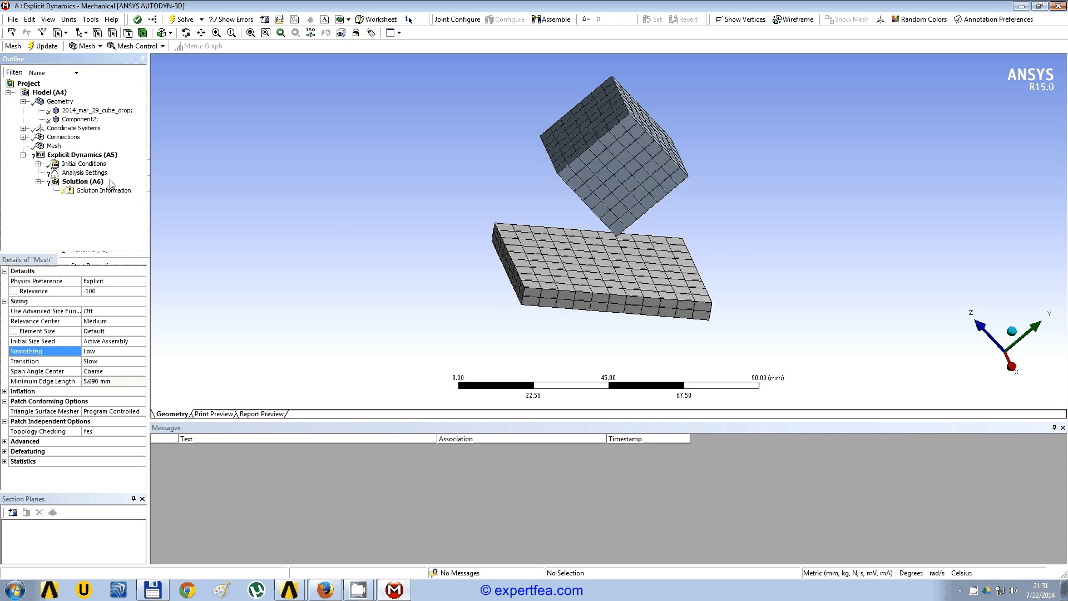
pyautogui.click(5, 461)
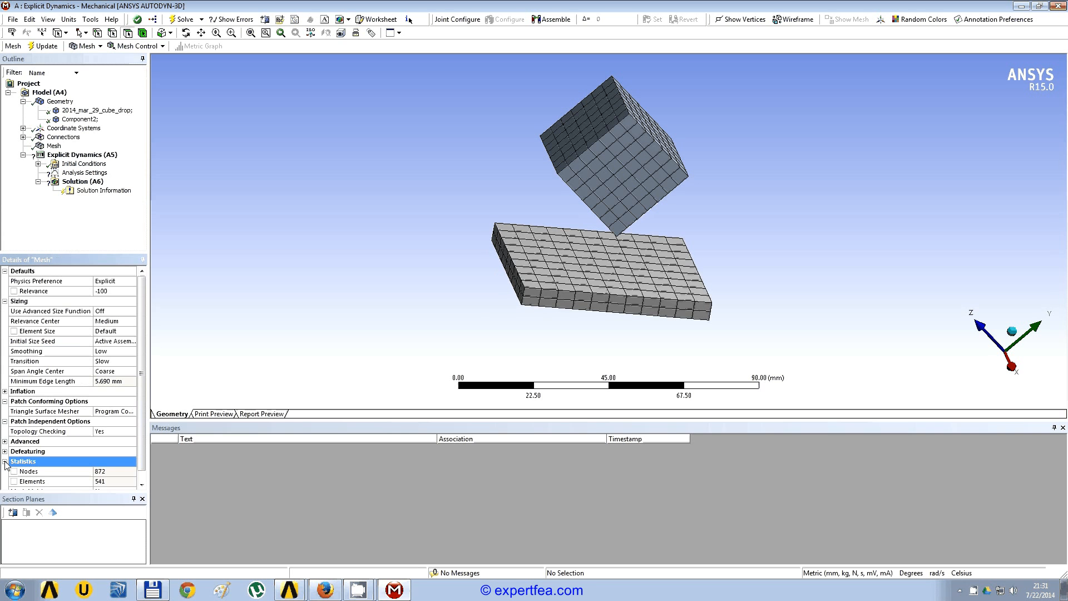
pyautogui.moveTo(141, 452); pyautogui.dragTo(143, 463)
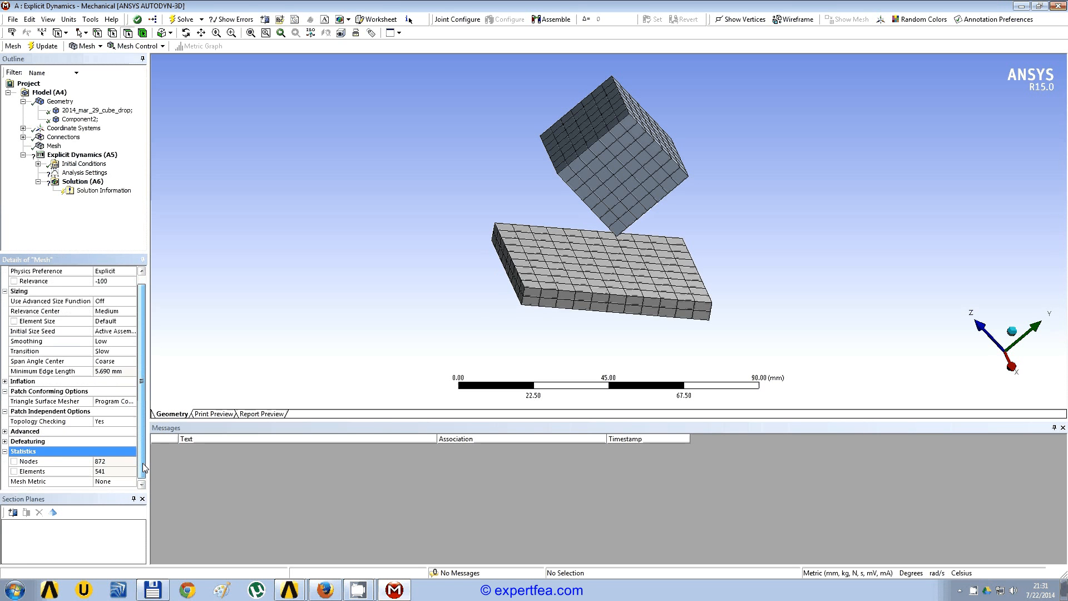
pyautogui.moveTo(534, 310); pyautogui.dragTo(481, 299, button='middle')
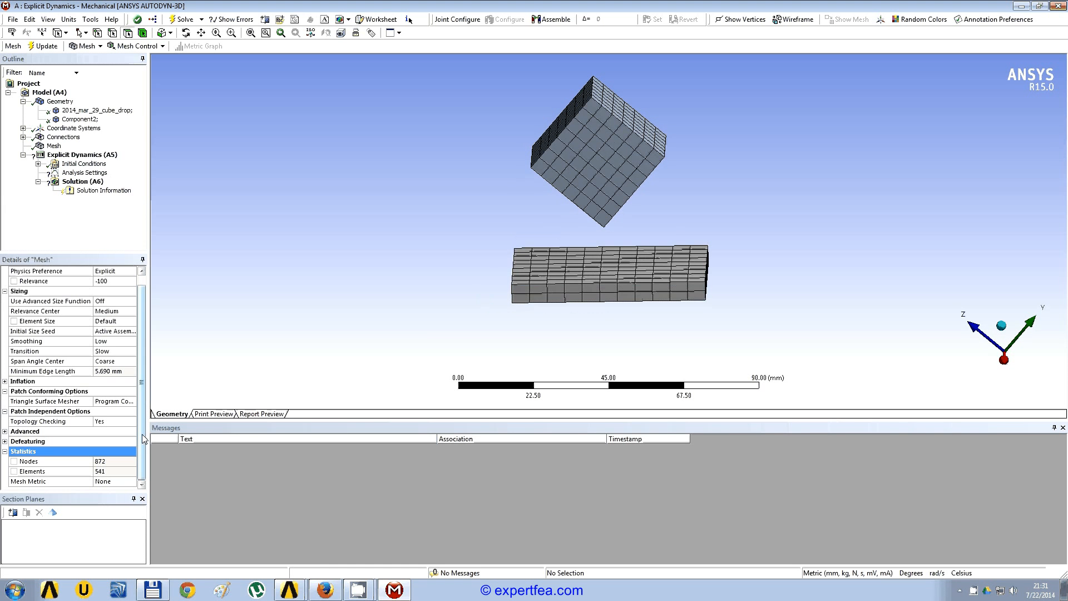
pyautogui.moveTo(143, 439); pyautogui.dragTo(143, 454)
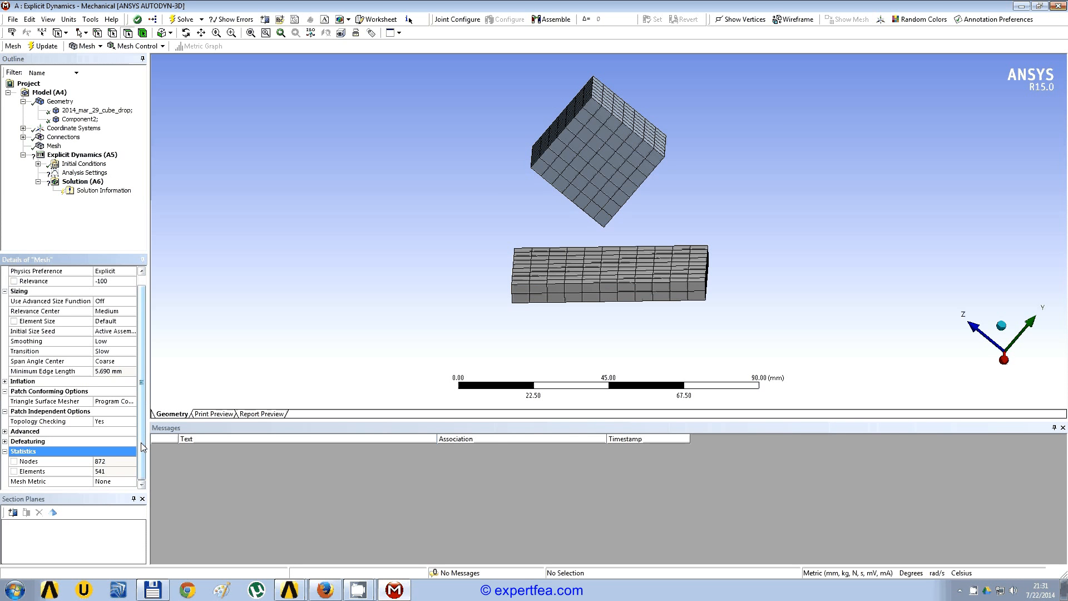
# Set the end time in the Analysis Settings to 0.5 s.
pyautogui.click(80, 173)
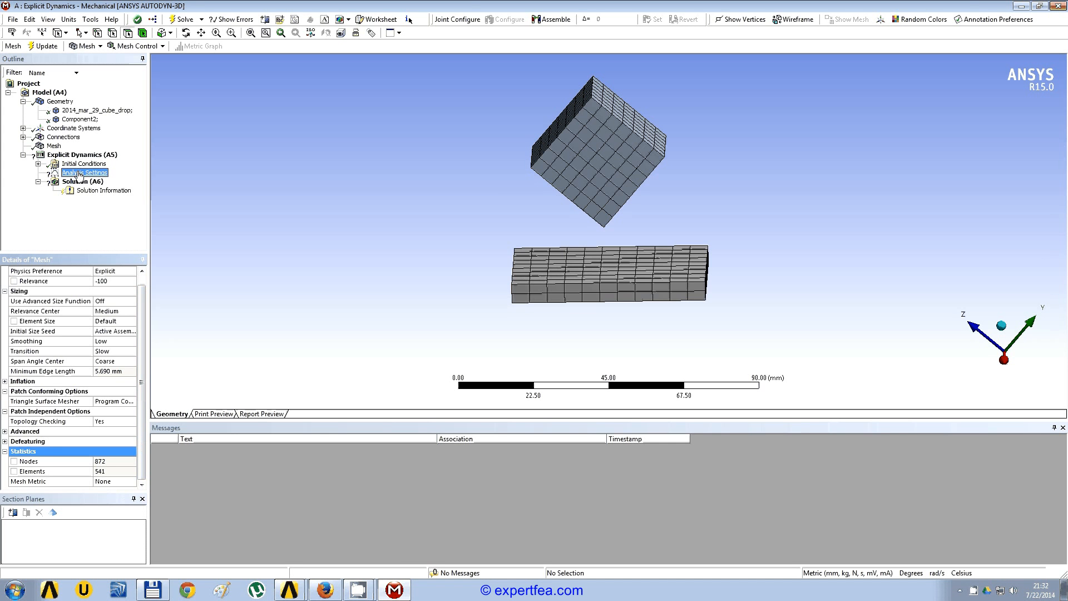
pyautogui.click(114, 321)
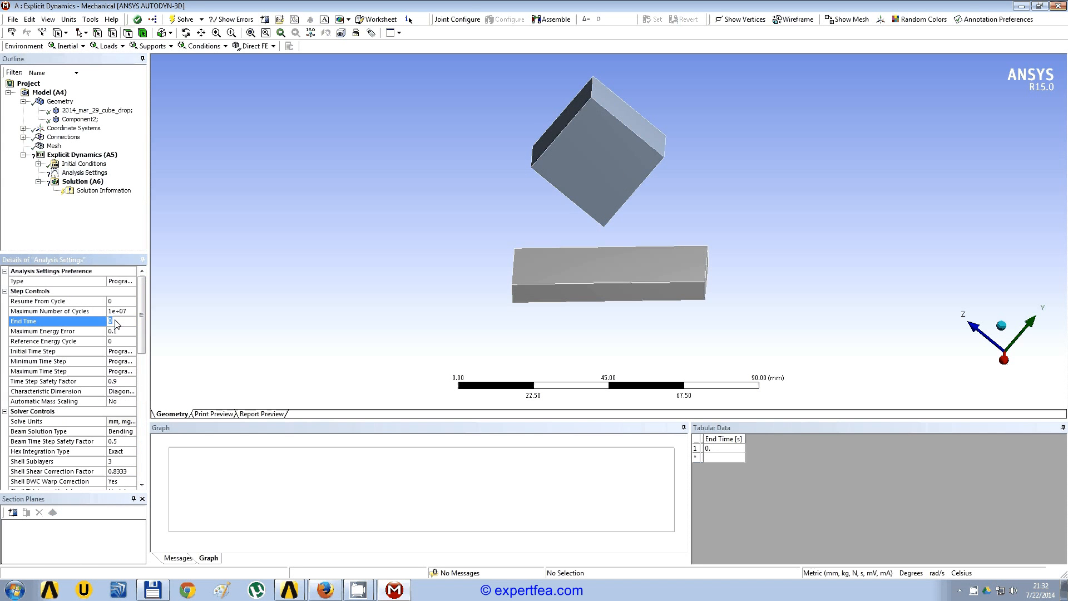
pyautogui.write('0.5')
pyautogui.press('Return')
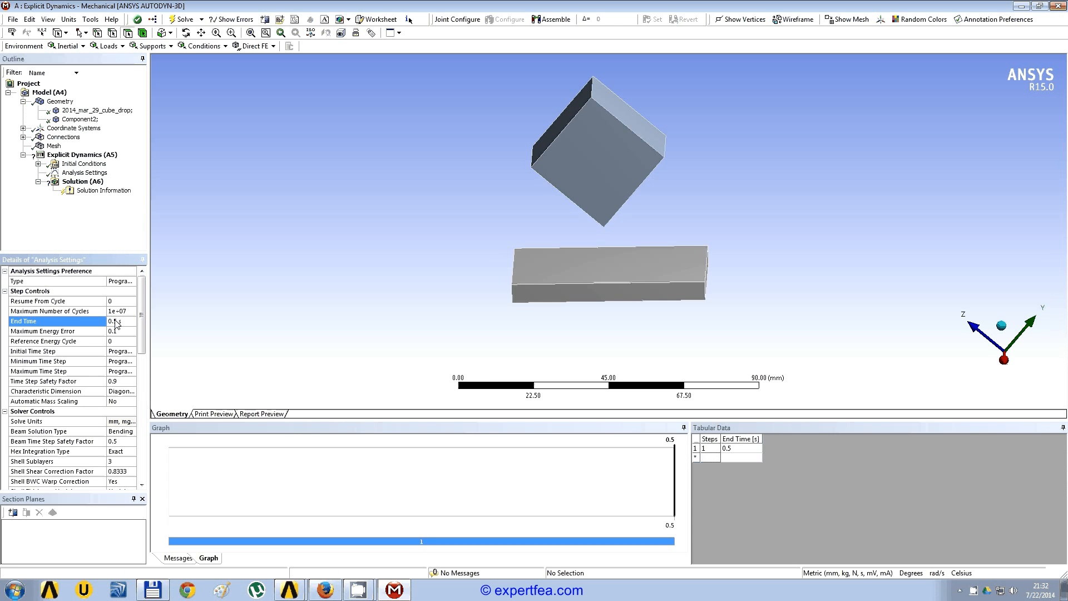
pyautogui.moveTo(149, 371); pyautogui.dragTo(167, 369)
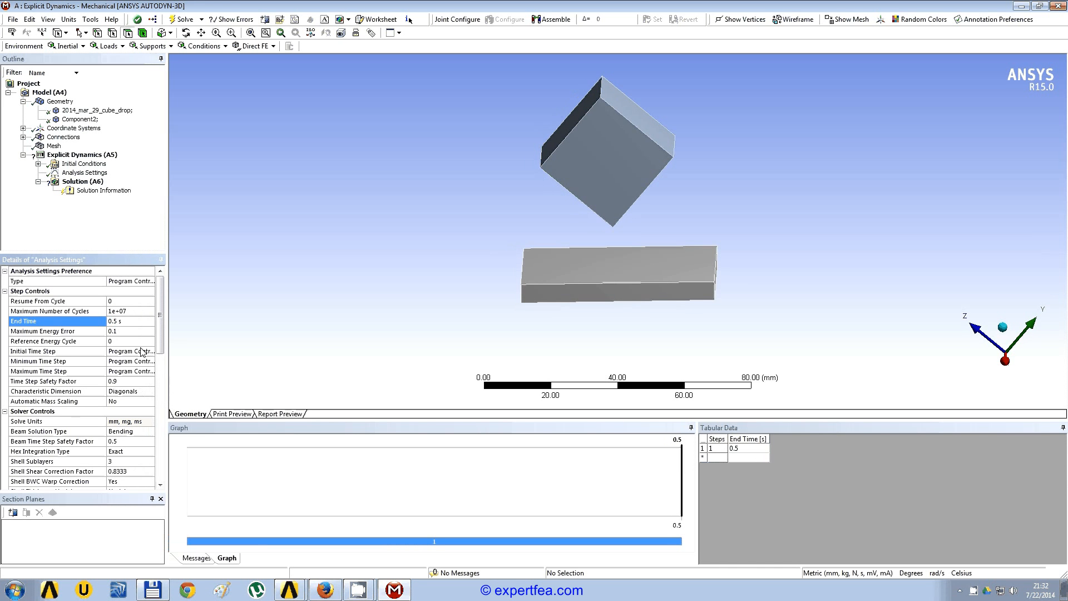
pyautogui.click(126, 322)
# Create a new coordinate system on the plate's large face that faces the cube.
pyautogui.moveTo(561, 214); pyautogui.dragTo(593, 234, button='middle')
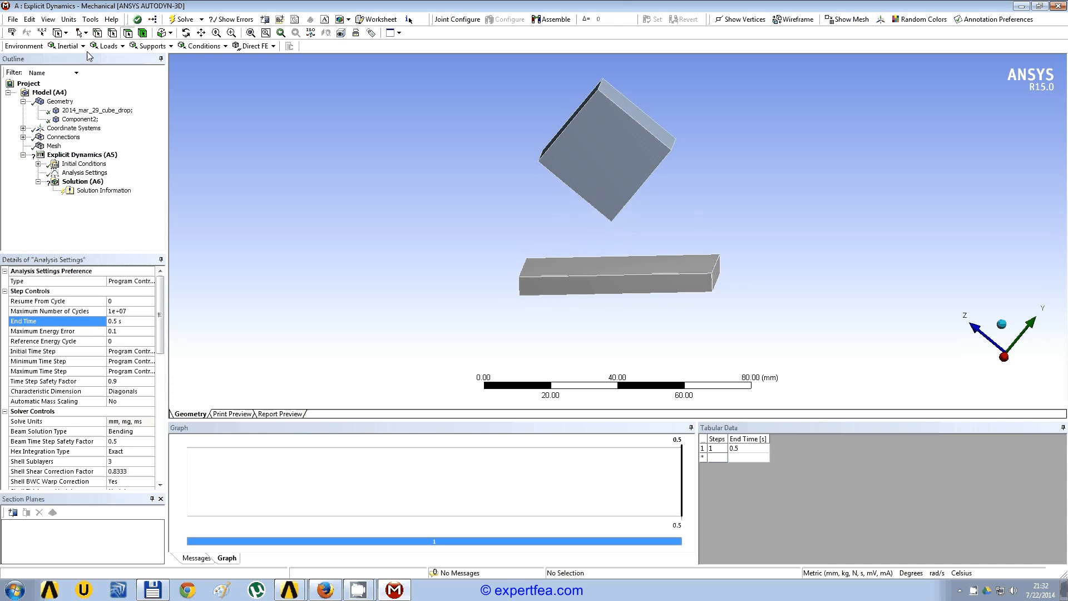
pyautogui.click(73, 127)
pyautogui.click(700, 269)
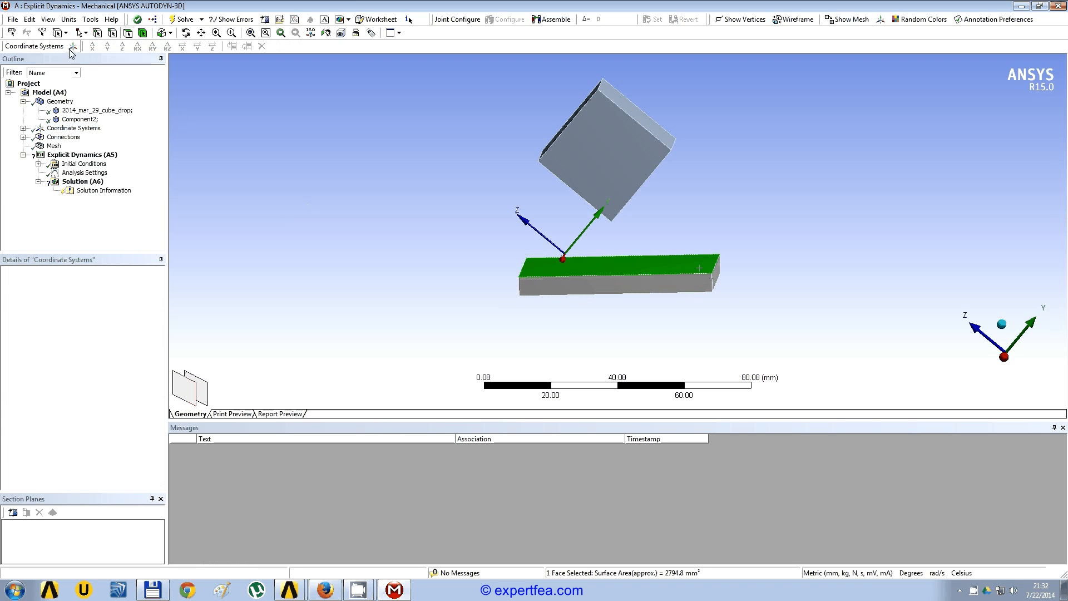
pyautogui.click(73, 46)
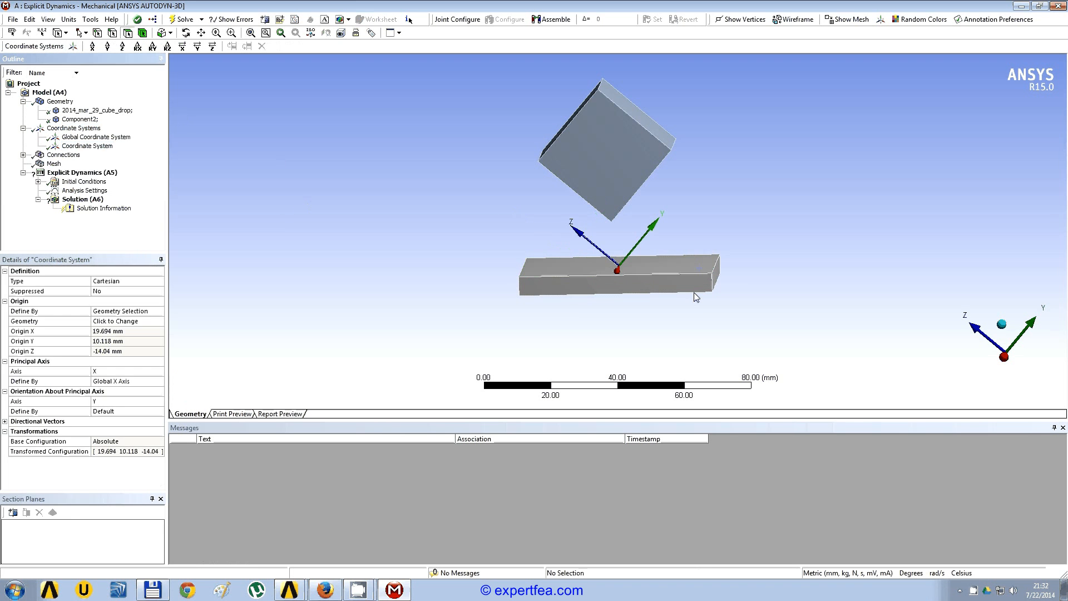
# Define the new coordinate system's principal X axis by geometry selection, using the plate's short vertical corner edge.
pyautogui.moveTo(693, 292); pyautogui.dragTo(675, 296, button='middle')
pyautogui.scroll(3, 643, 294)
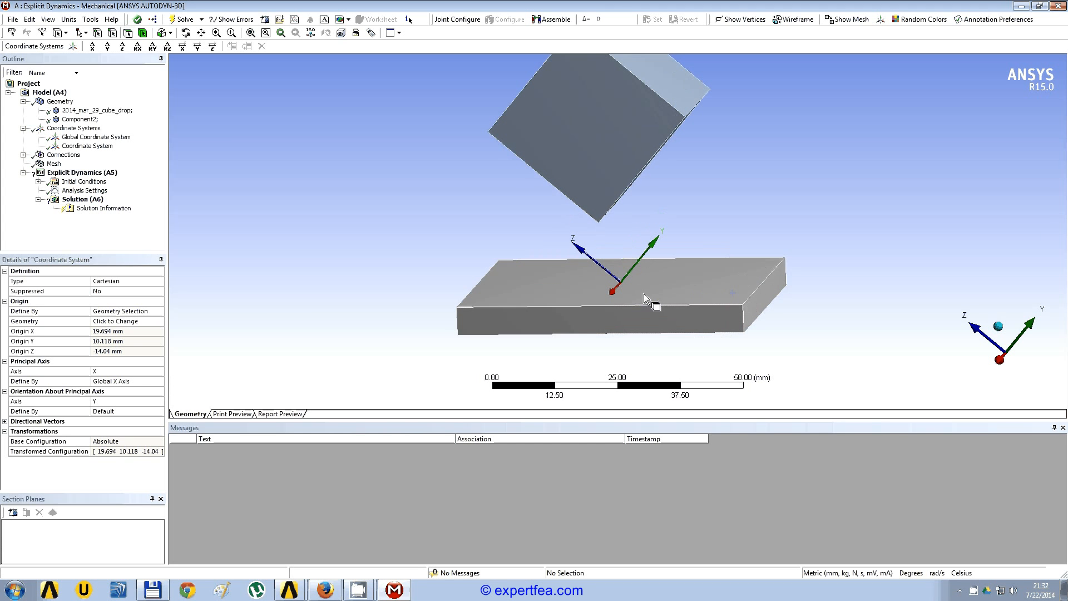
pyautogui.click(161, 382)
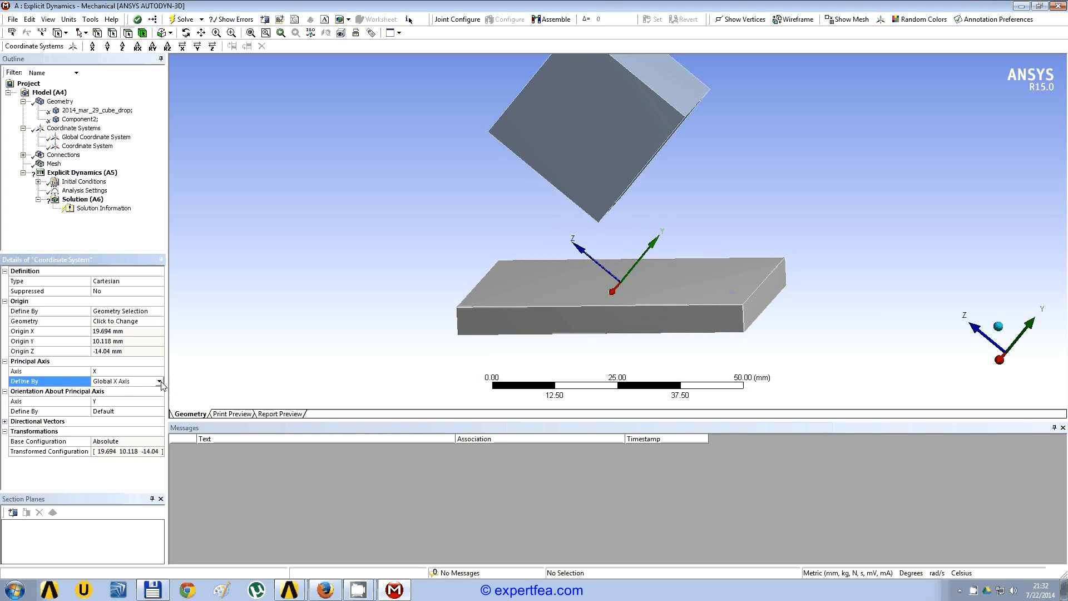
pyautogui.click(159, 381)
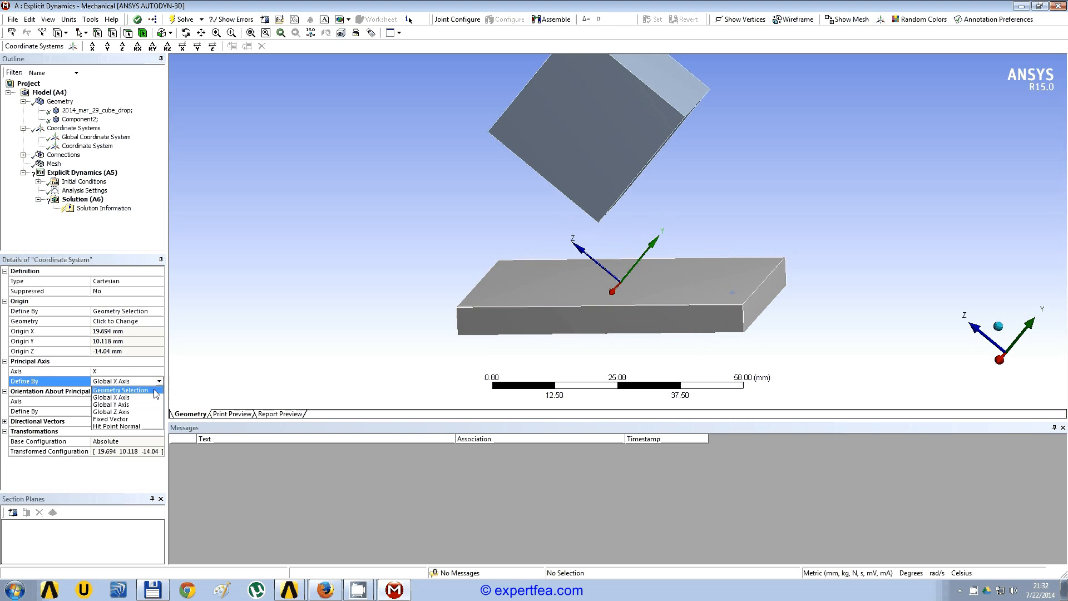
pyautogui.click(157, 390)
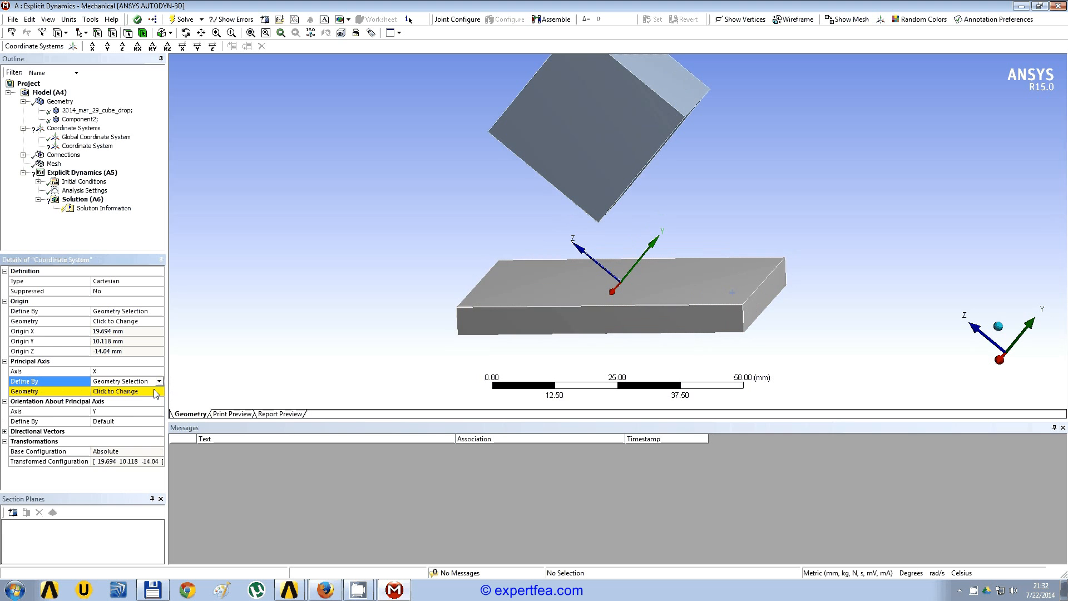
pyautogui.click(112, 33)
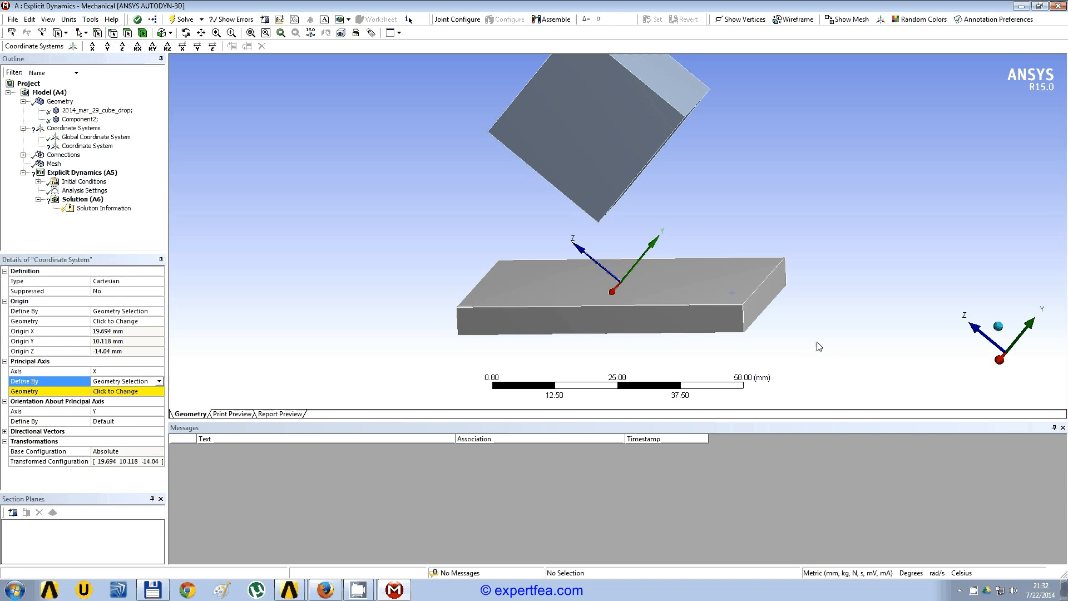
pyautogui.click(744, 321)
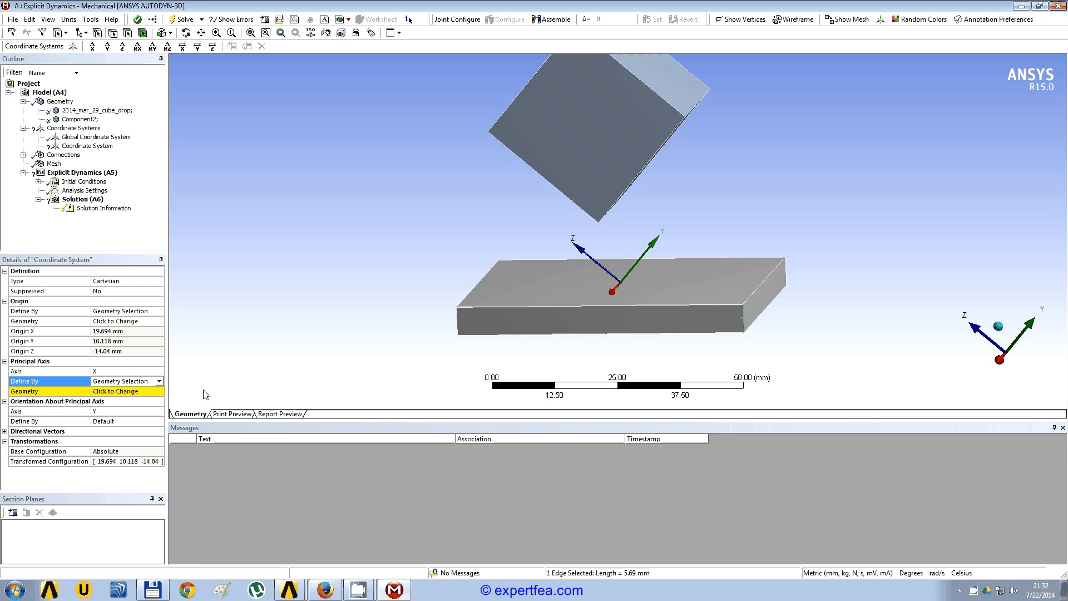
pyautogui.click(111, 391)
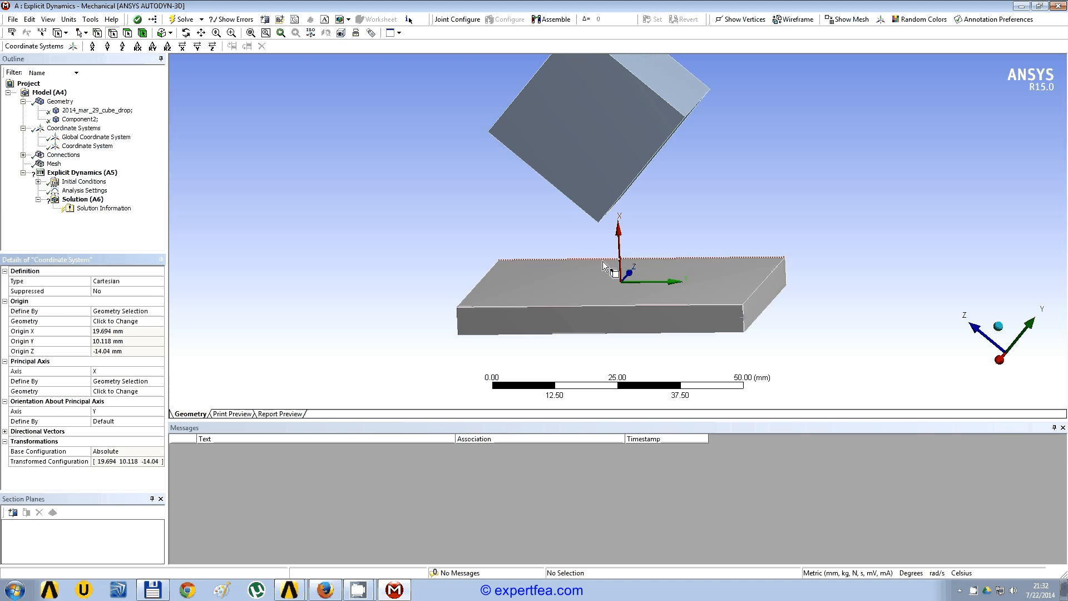
# Add Standard Earth Gravity to the Explicit Dynamics analysis and reference it to the plate's custom Coordinate System.
pyautogui.click(112, 175)
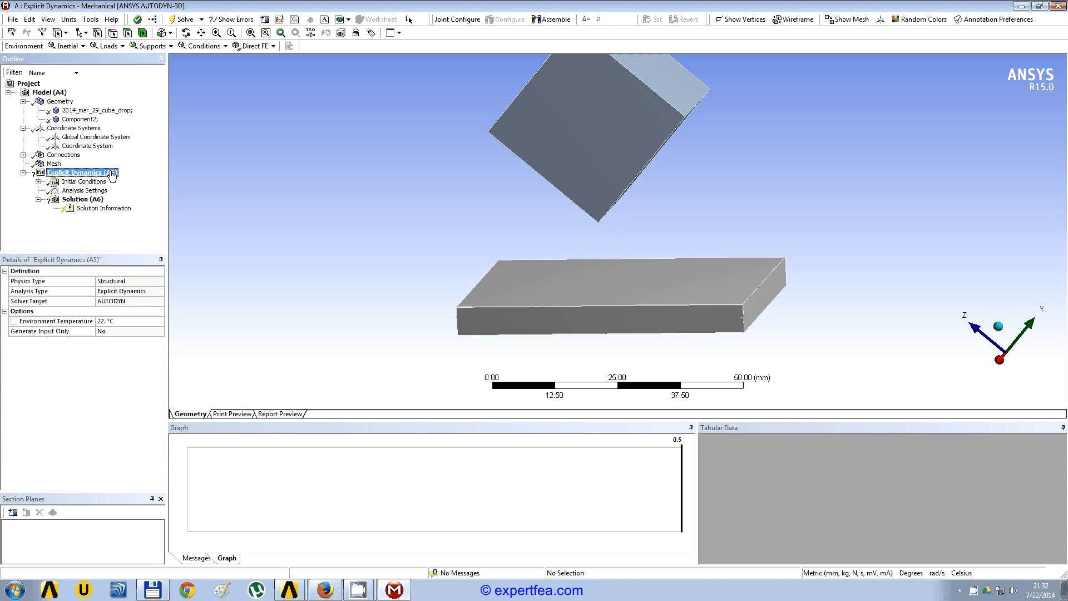
pyautogui.click(69, 46)
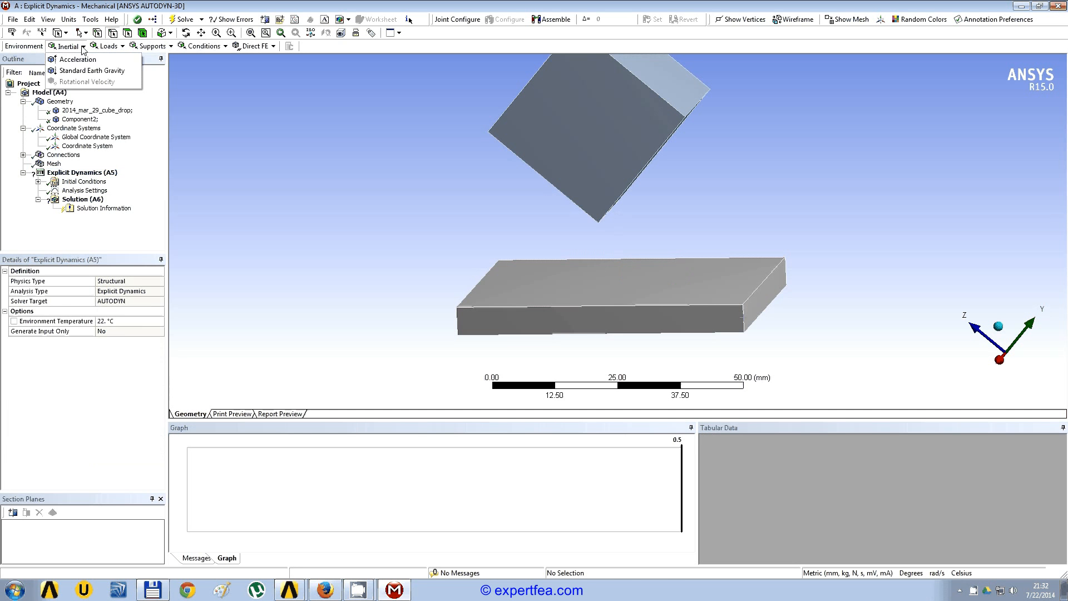
pyautogui.click(130, 75)
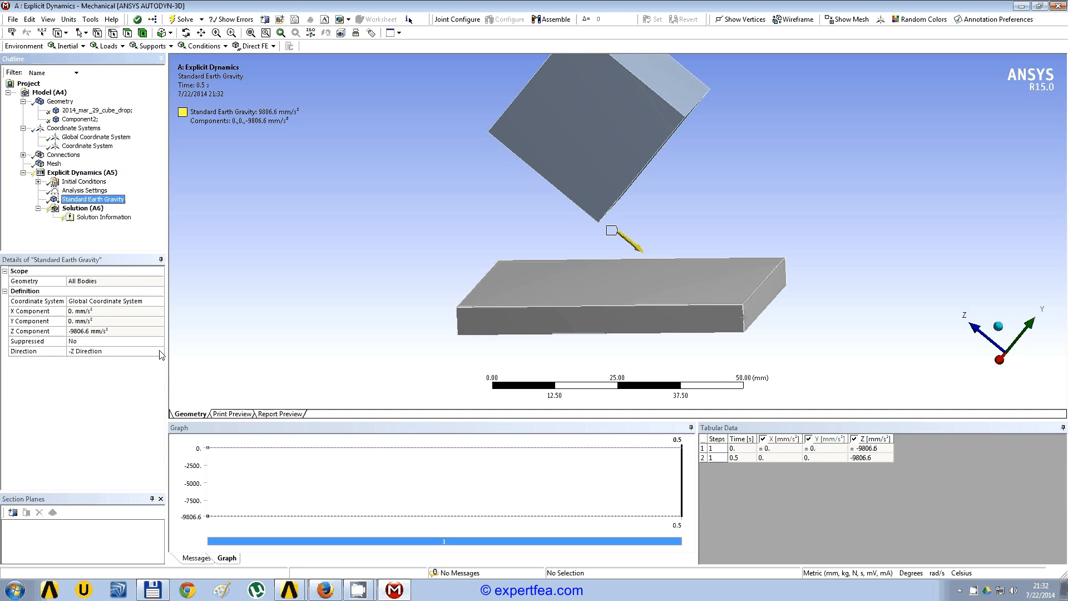
pyautogui.click(161, 302)
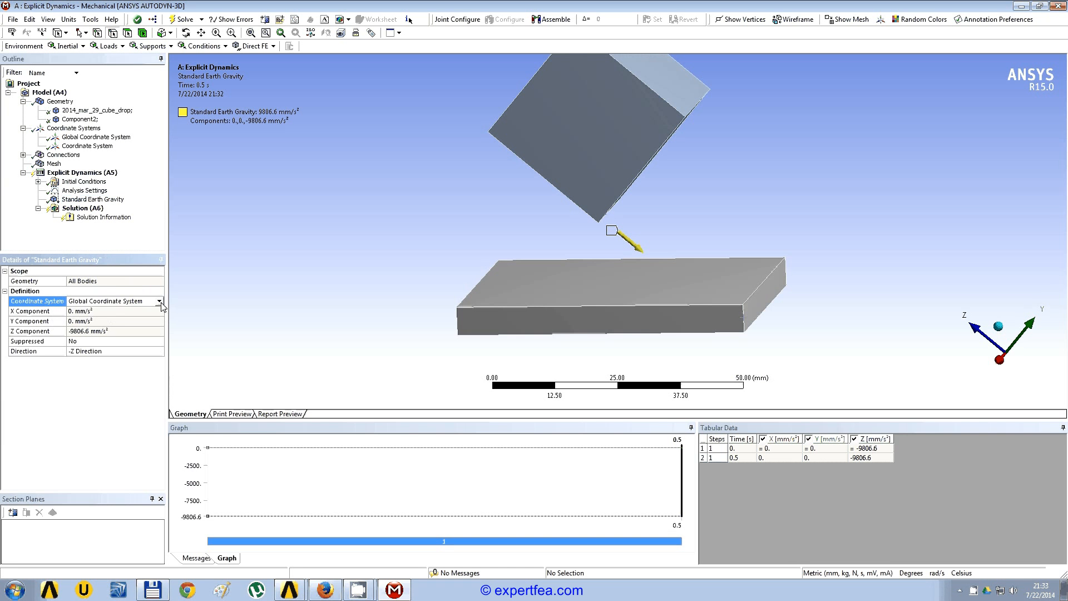
pyautogui.click(159, 302)
pyautogui.click(161, 321)
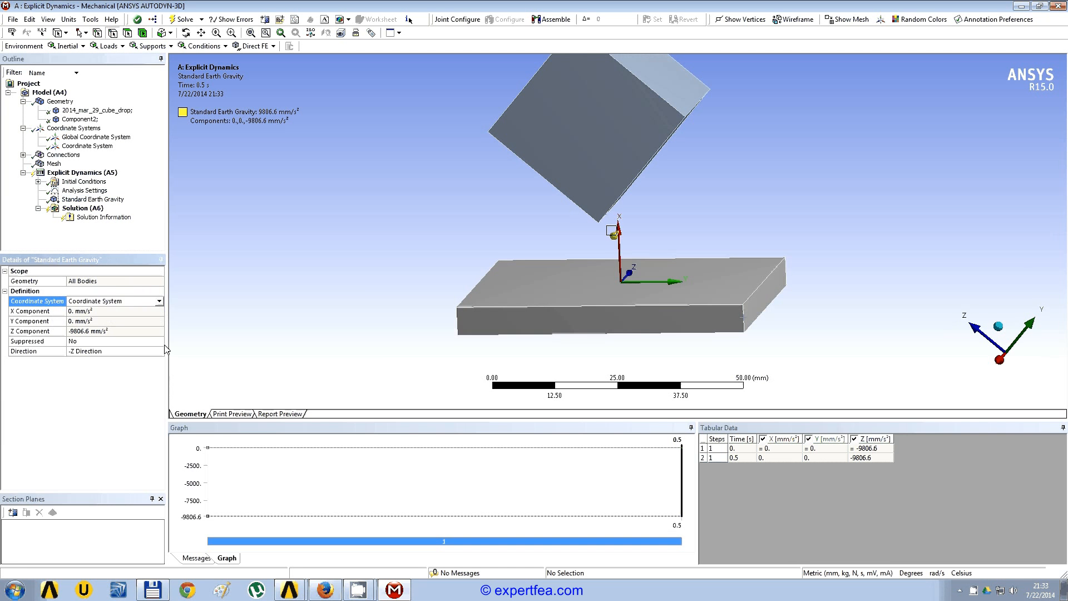
# Set the Standard Earth Gravity direction to -X Direction so it acts from the cube towards the plate.
pyautogui.click(162, 351)
pyautogui.click(160, 351)
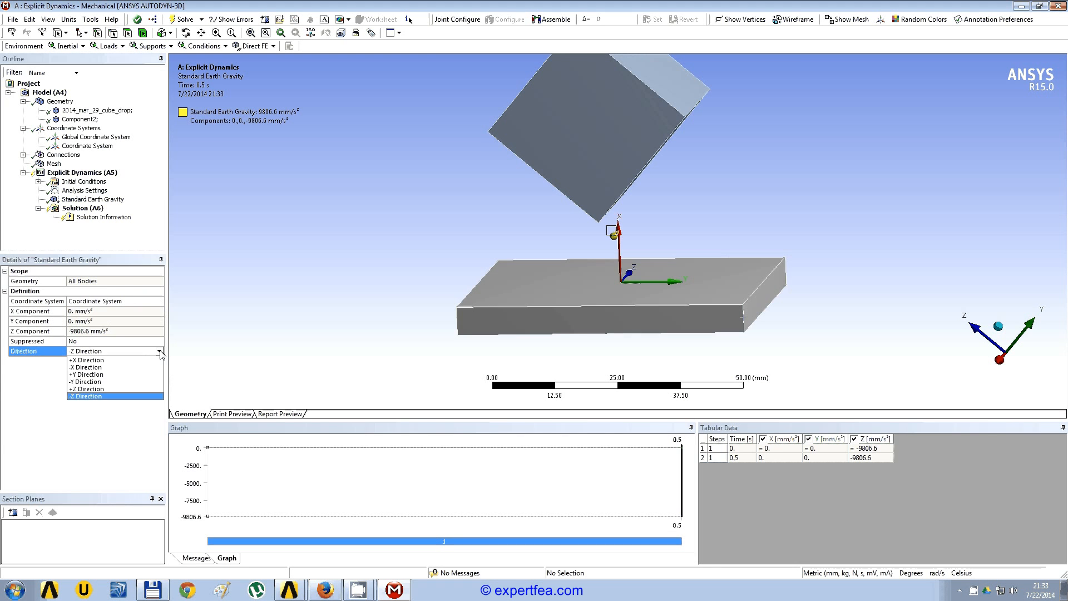
pyautogui.click(89, 368)
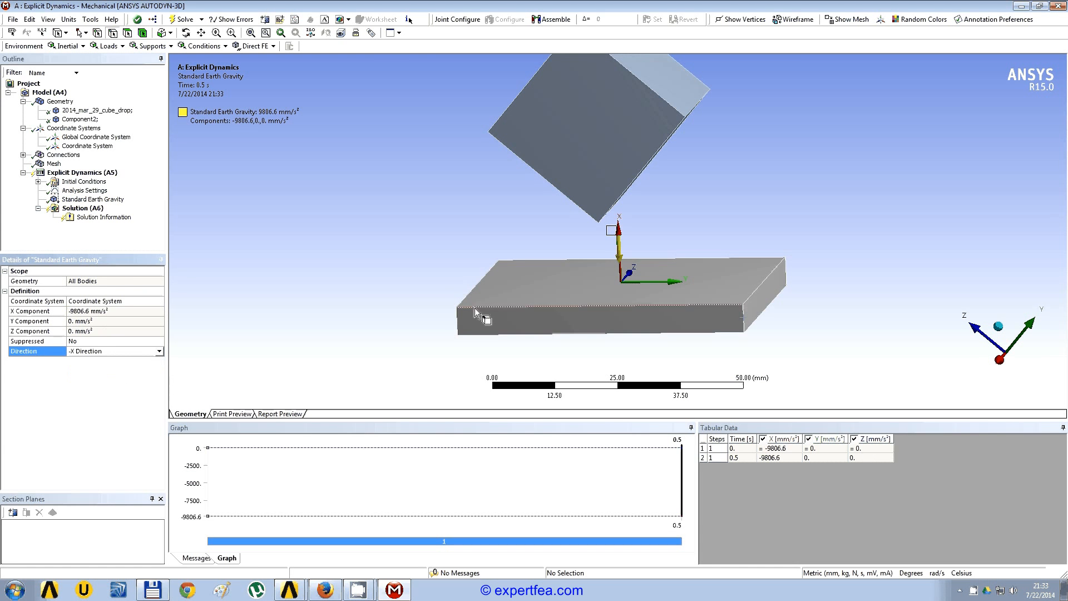
pyautogui.scroll(3, 619, 251)
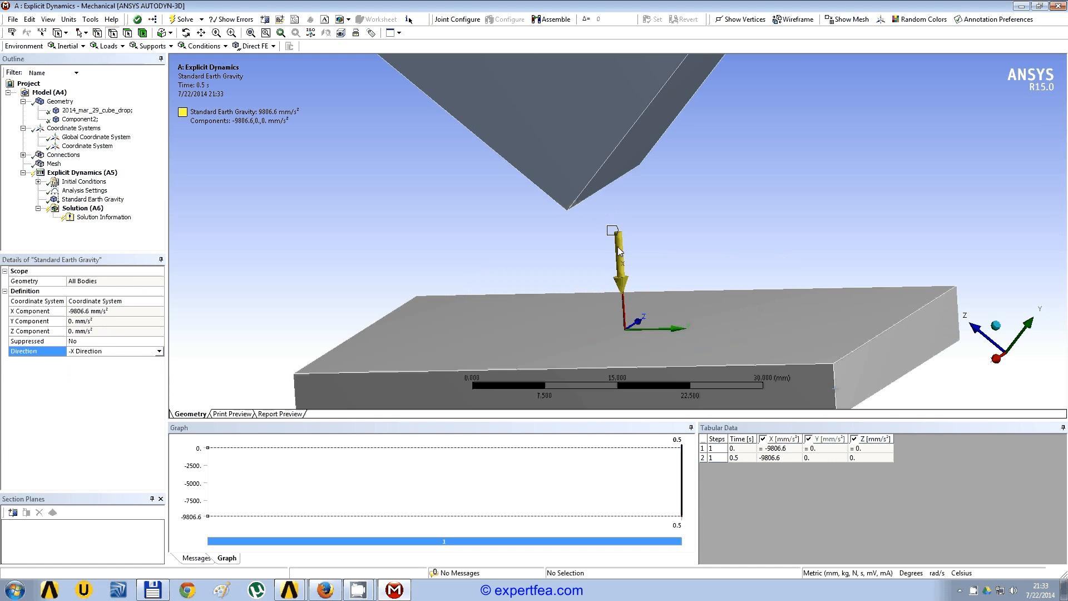
pyautogui.scroll(-3, 622, 254)
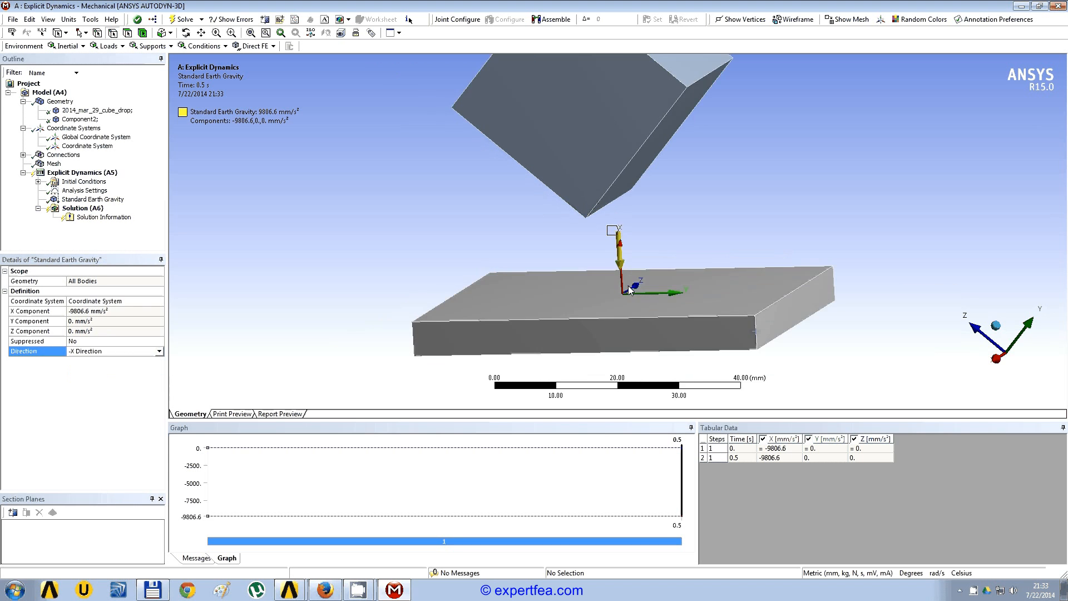
pyautogui.scroll(-1, 630, 291)
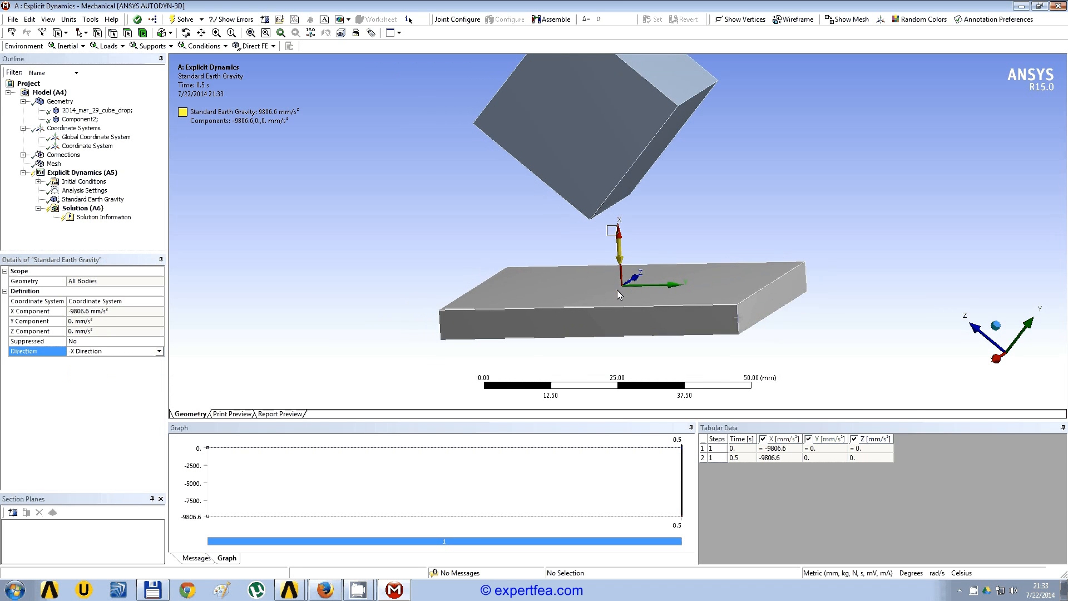
pyautogui.moveTo(523, 422); pyautogui.dragTo(522, 441)
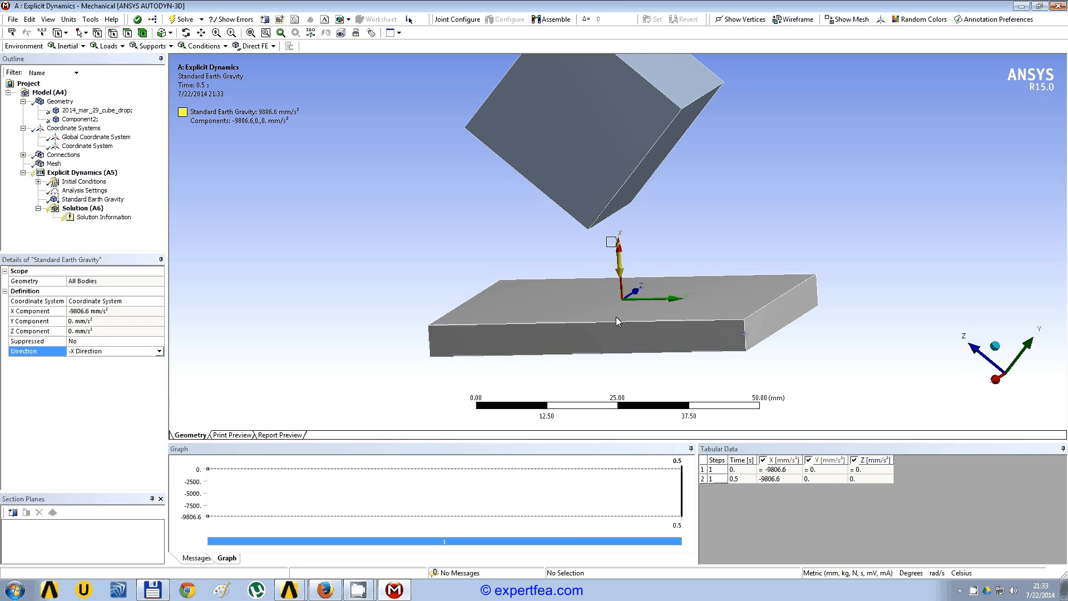
pyautogui.keyDown('ctrl'); pyautogui.moveTo(643, 281); pyautogui.dragTo(585, 291, button='middle'); pyautogui.keyUp('ctrl')
pyautogui.scroll(-2, 599, 316)
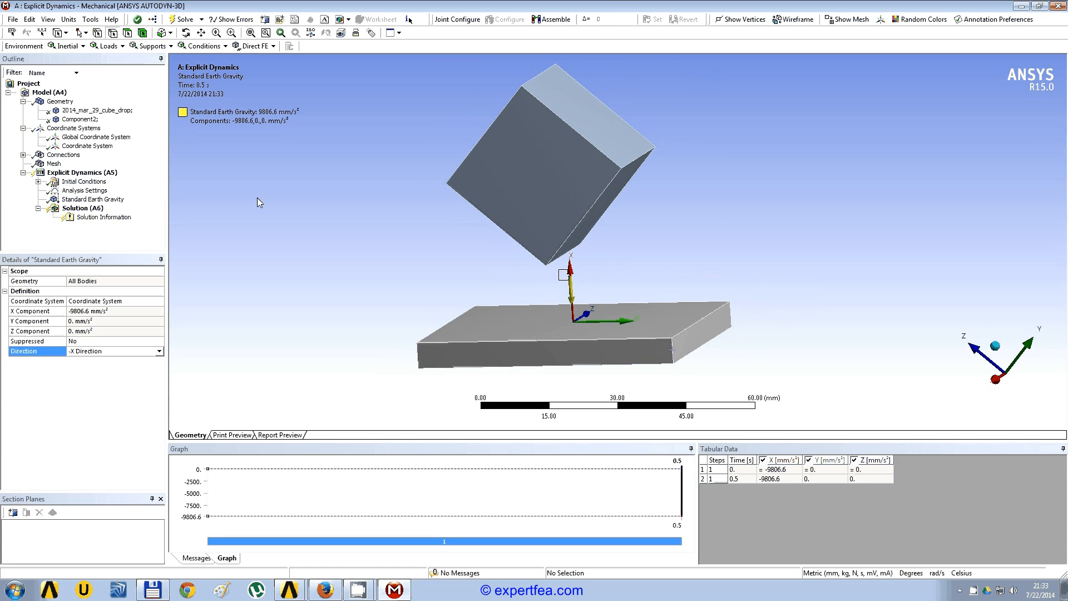
# Add a Fixed Support to the Explicit Dynamics analysis on the plate's large underside face, facing away from the cube.
pyautogui.click(82, 173)
pyautogui.click(151, 46)
pyautogui.click(161, 57)
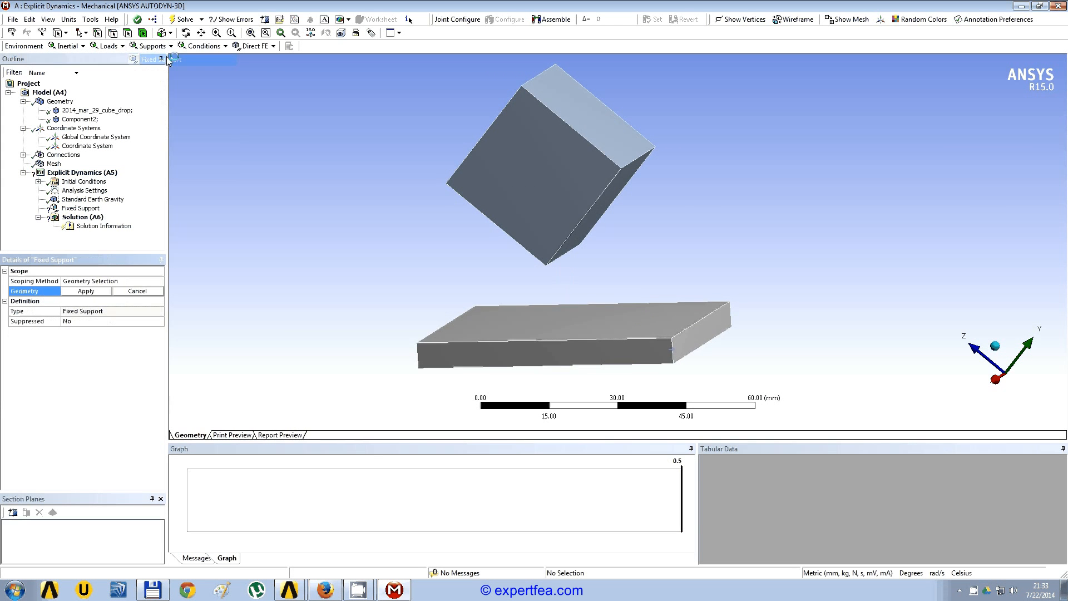
pyautogui.moveTo(461, 196); pyautogui.dragTo(464, 151, button='middle')
pyautogui.click(498, 349)
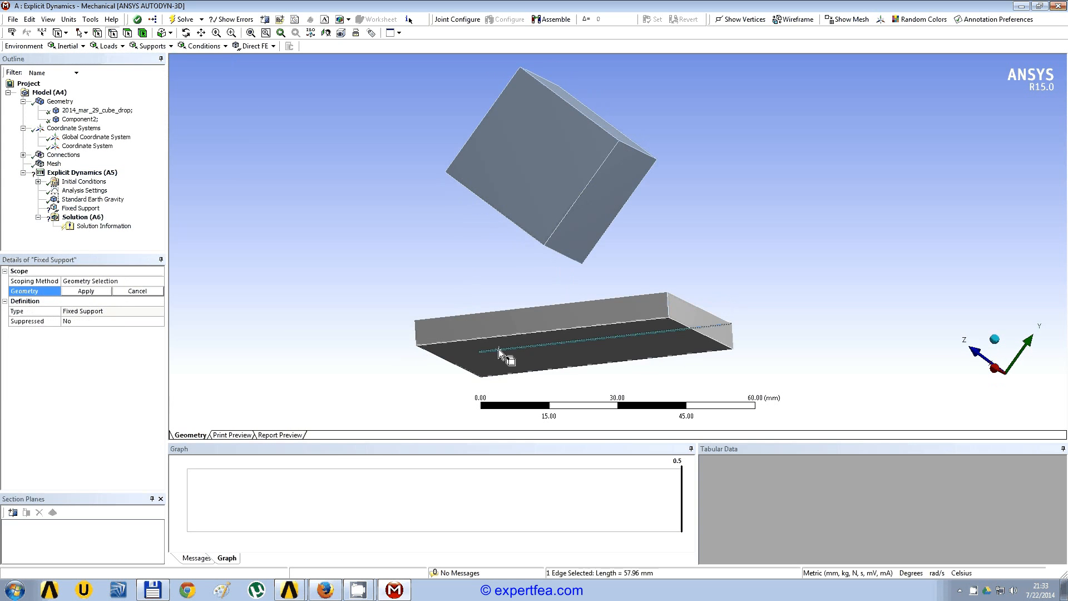
pyautogui.click(129, 34)
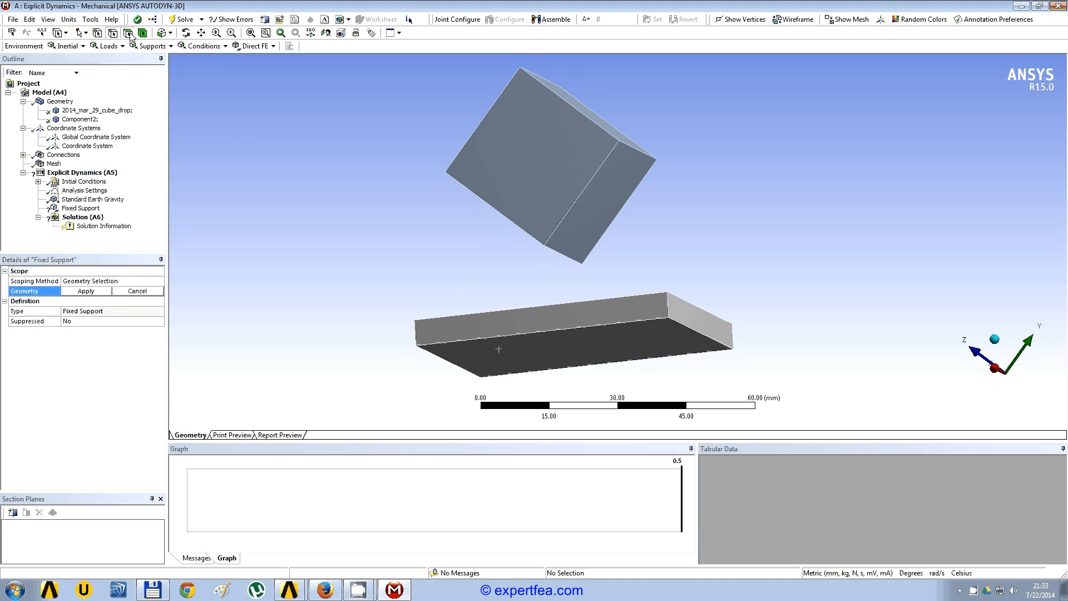
pyautogui.click(527, 355)
pyautogui.click(87, 290)
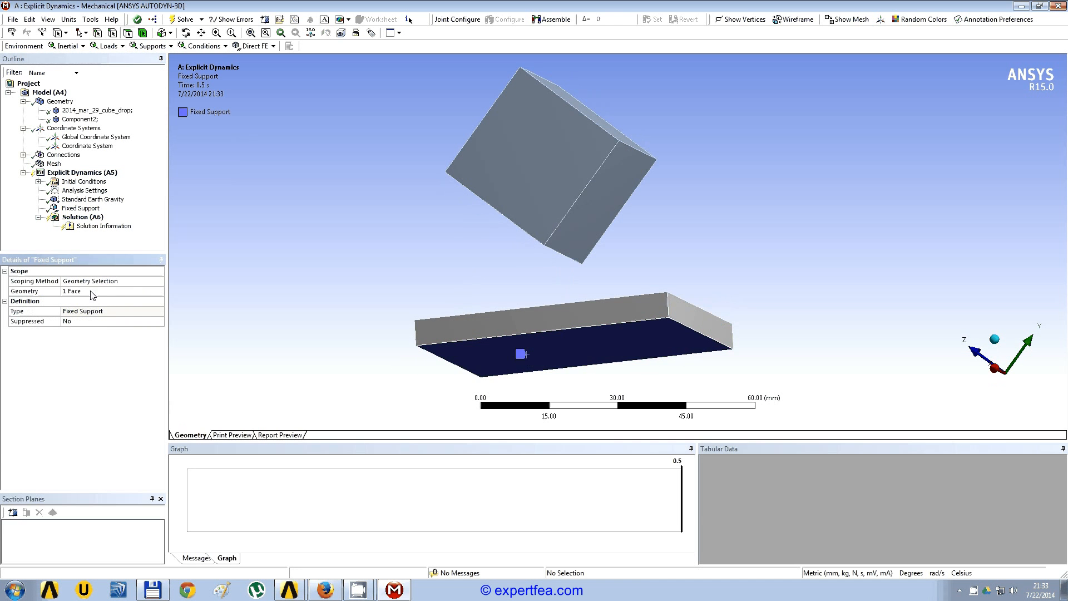
pyautogui.moveTo(609, 239); pyautogui.dragTo(620, 275, button='middle')
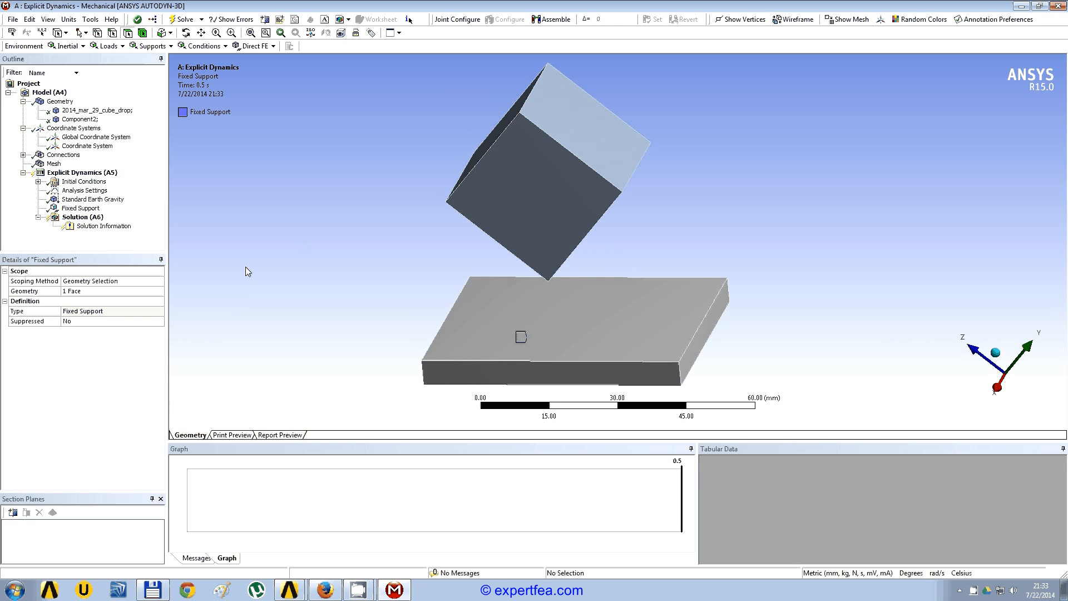
# Add a Directional Deformation result along the X axis for all bodies, referenced to the plate's custom Coordinate System.
pyautogui.click(83, 216)
pyautogui.click(63, 46)
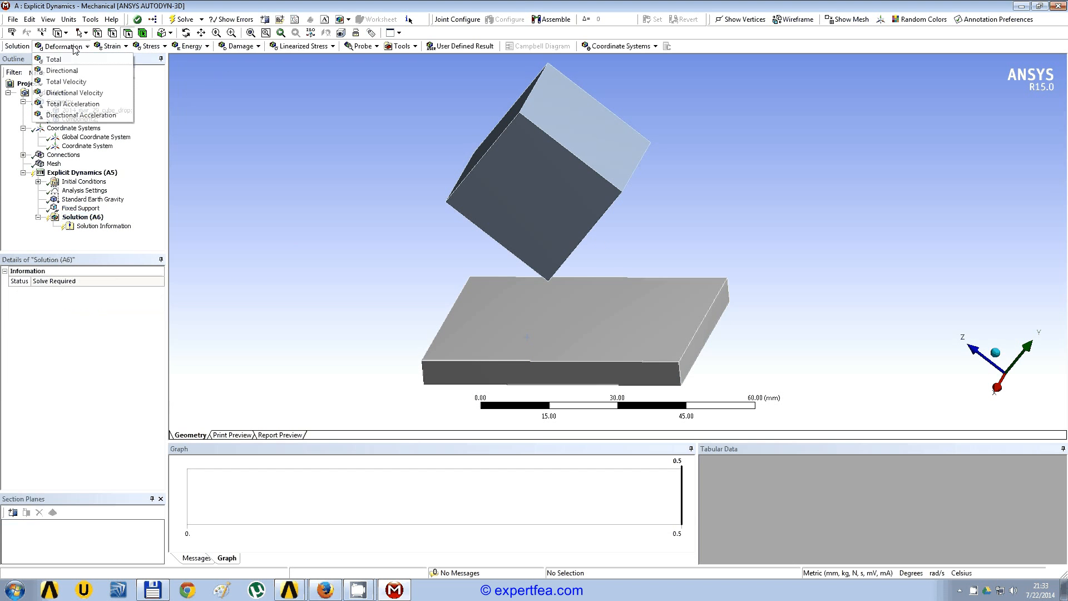
pyautogui.click(78, 70)
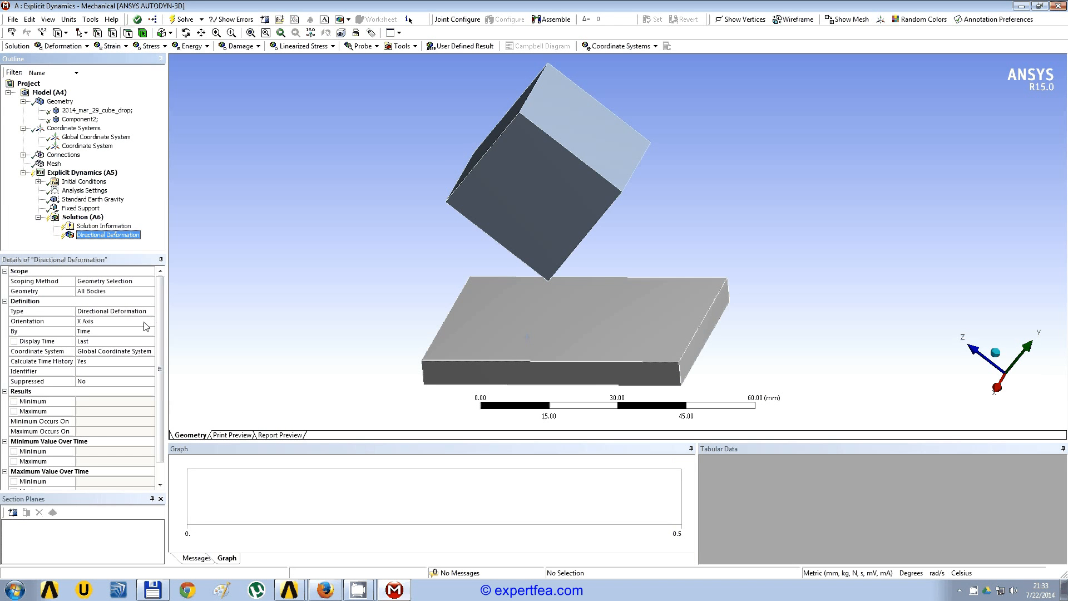
pyautogui.click(152, 351)
pyautogui.click(150, 350)
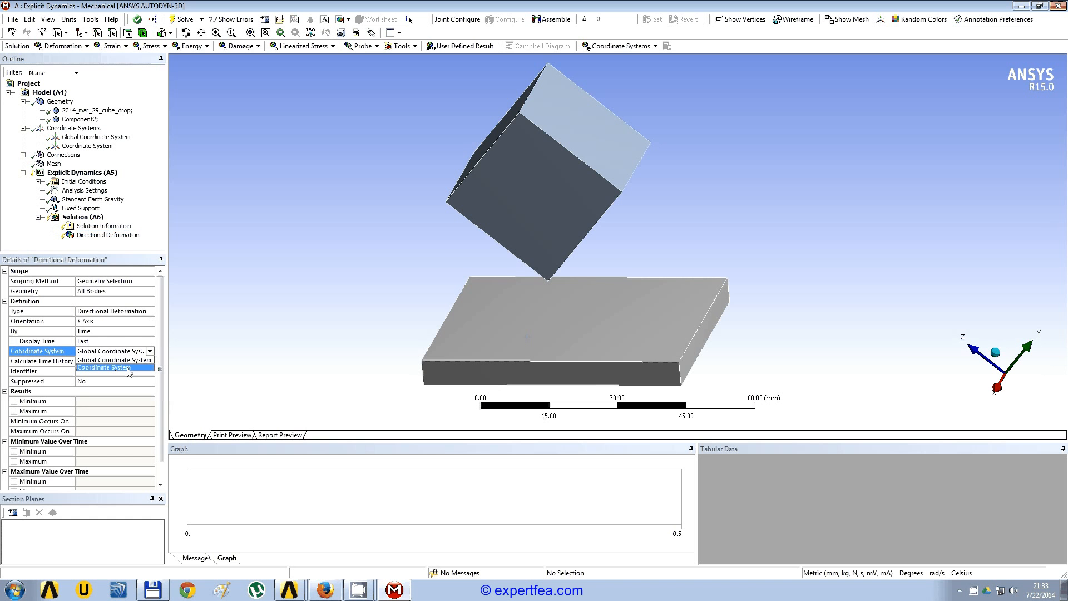
pyautogui.click(127, 368)
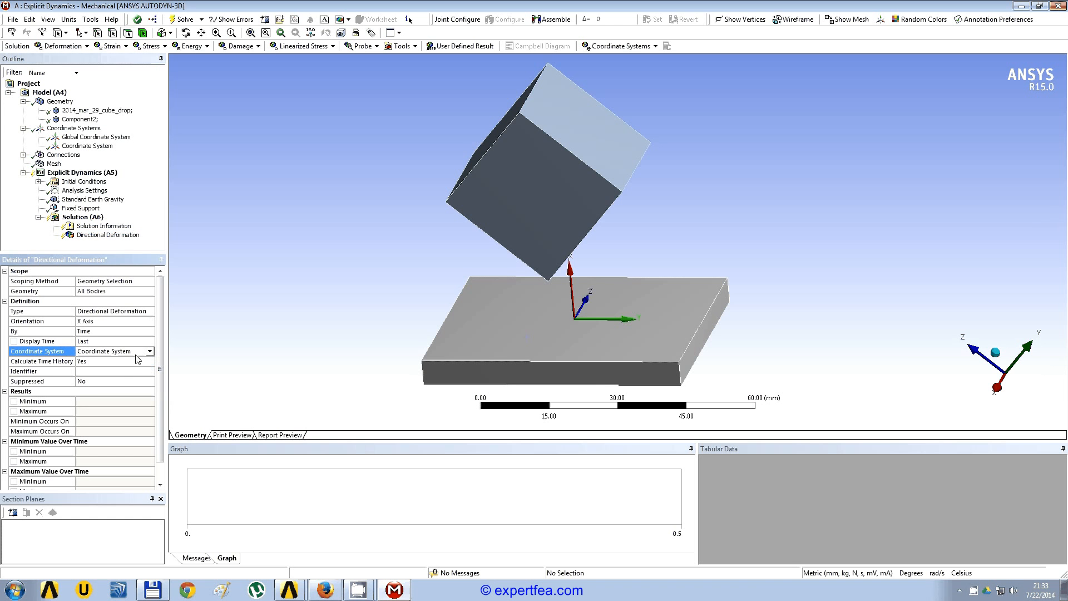
# Add a Directional Velocity result along the X axis for all bodies, referenced to the plate's custom Coordinate System.
pyautogui.click(82, 217)
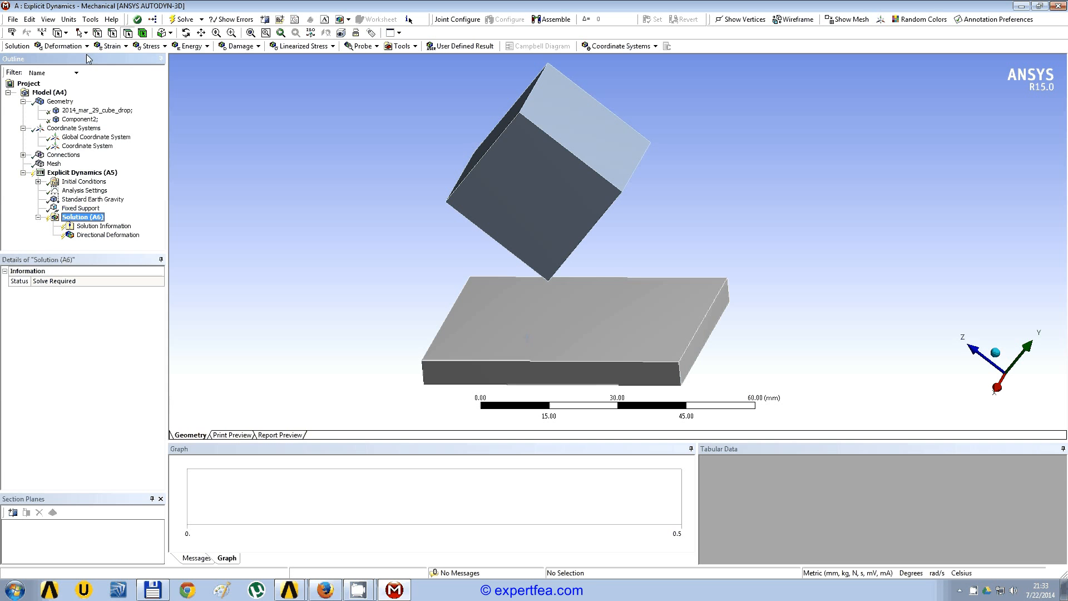
pyautogui.click(87, 46)
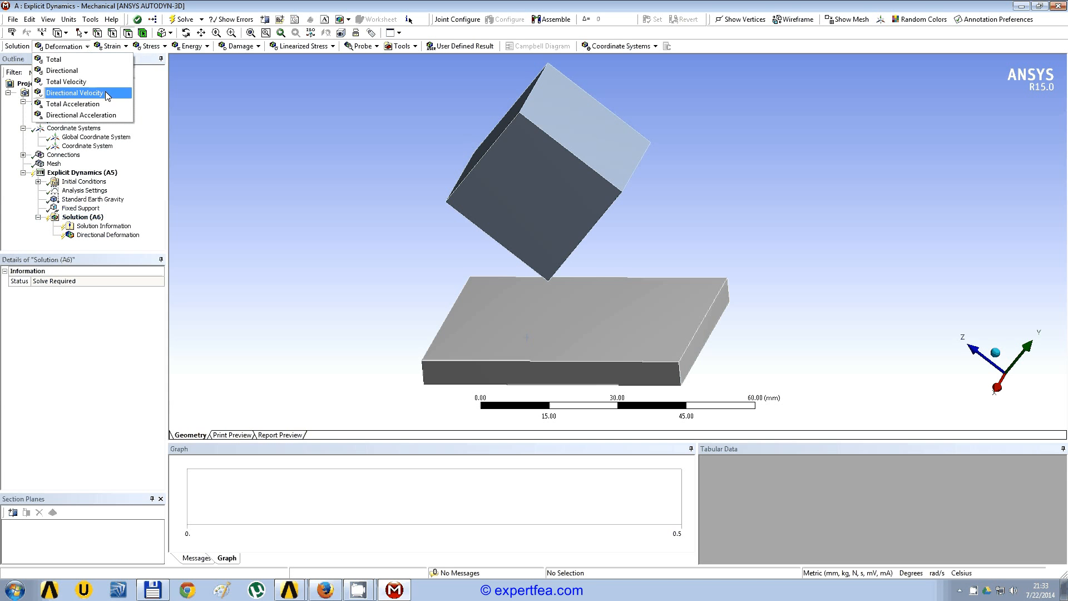
pyautogui.click(74, 93)
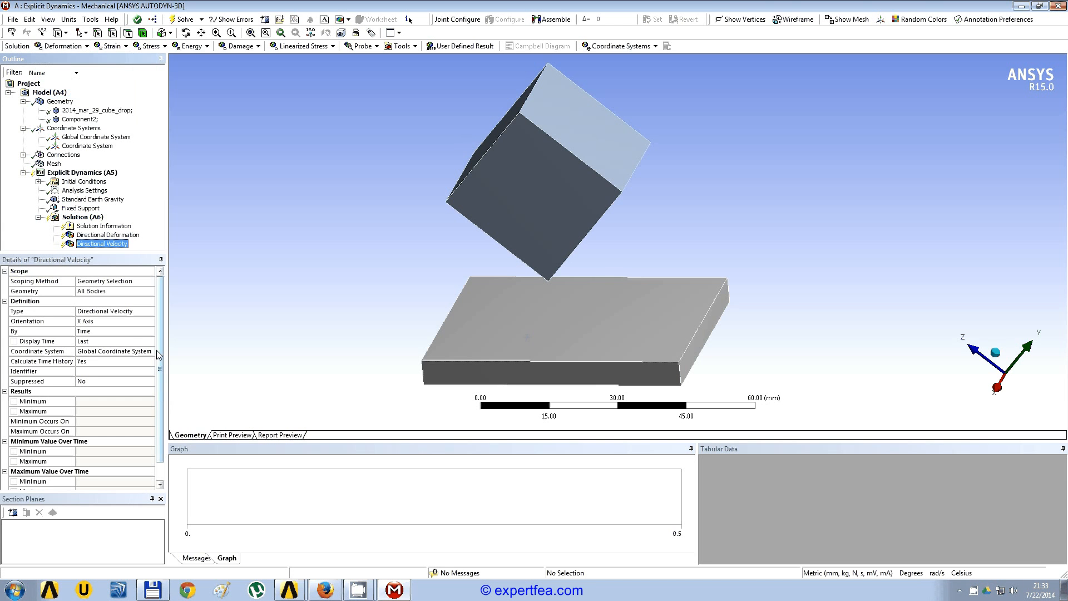
pyautogui.click(139, 351)
pyautogui.click(144, 367)
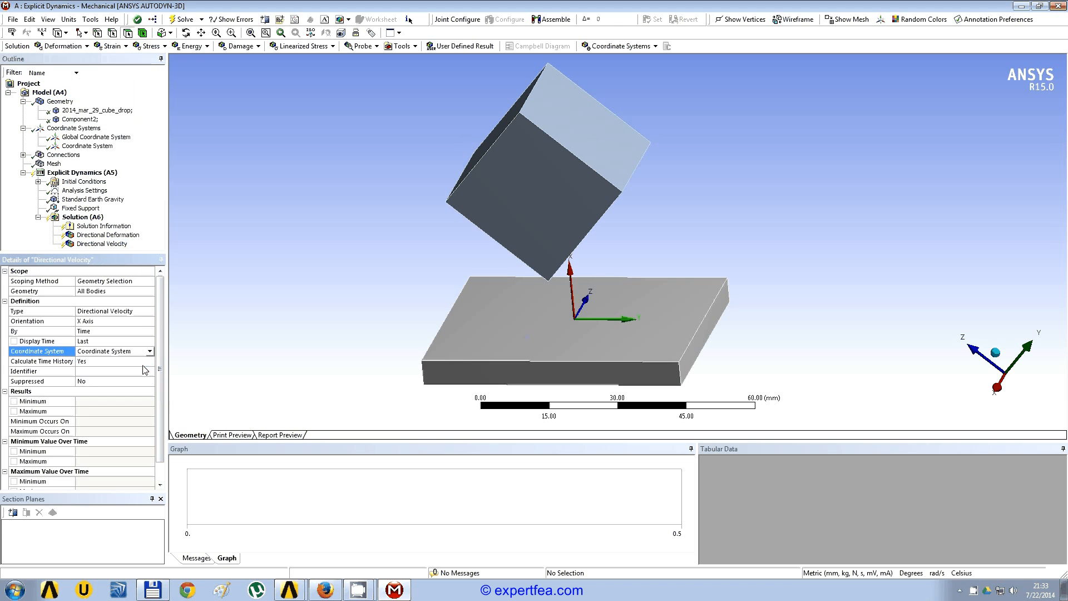
# Add an Equivalent (von-Mises) strain result for all bodies to the Solution.
pyautogui.click(82, 217)
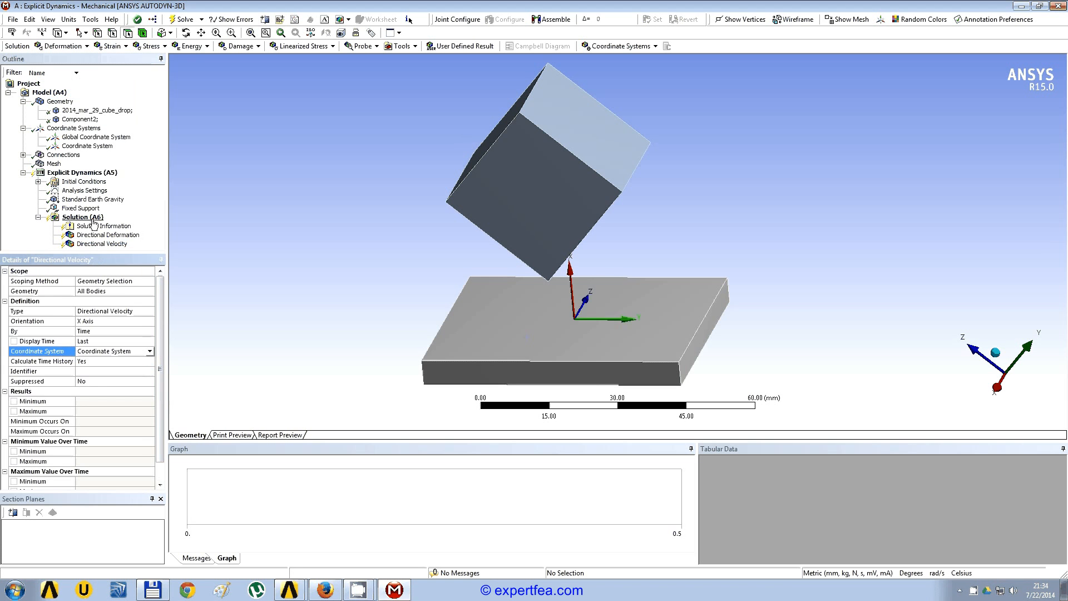
pyautogui.click(125, 46)
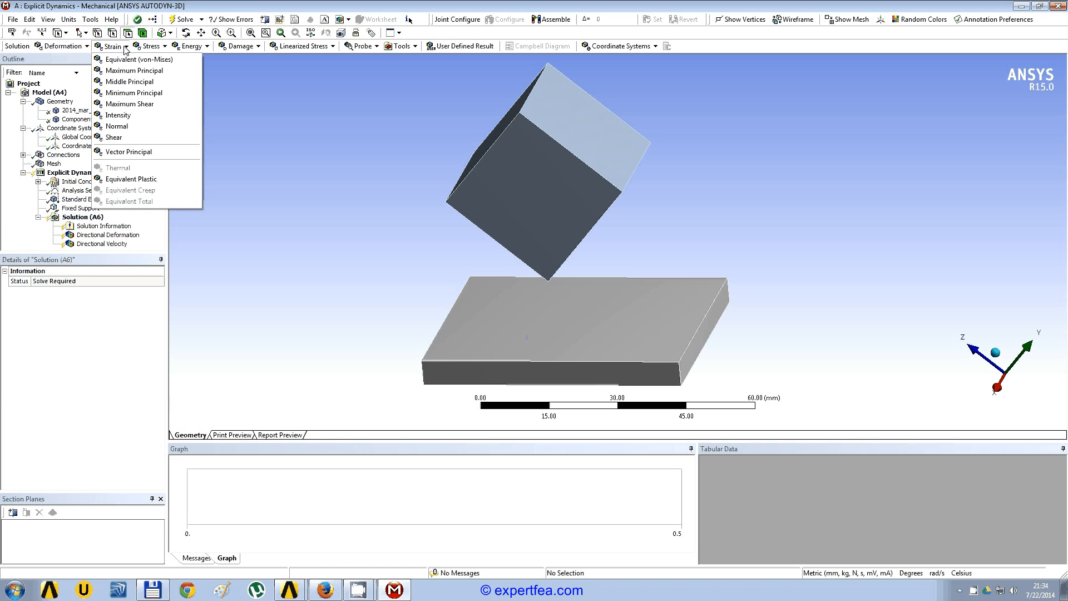
pyautogui.click(169, 59)
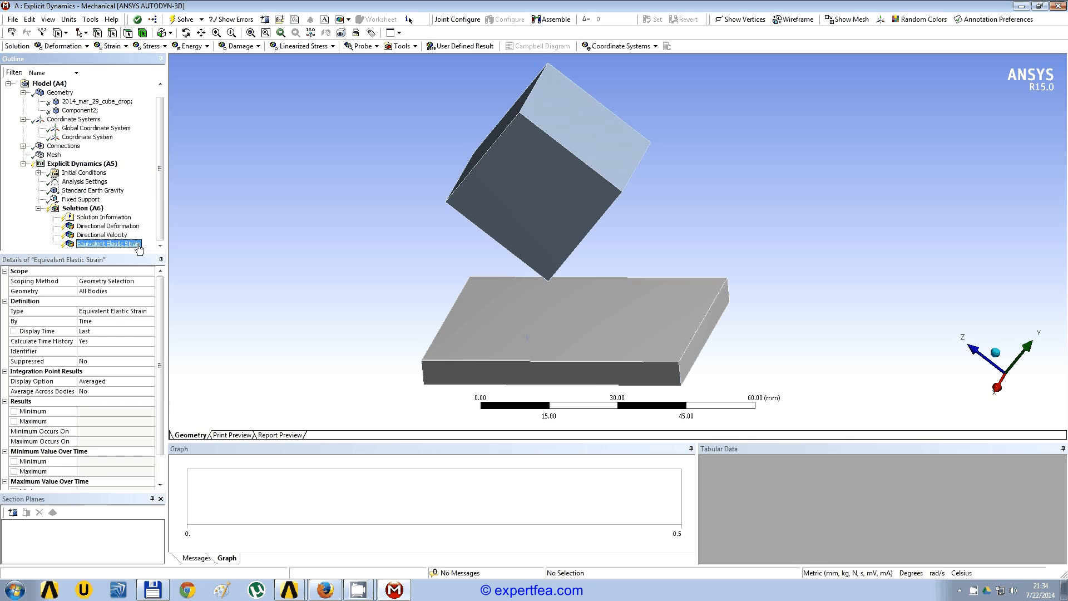
# Solve the Explicit Dynamics analysis and display the Solution Information with its solver output.
pyautogui.click(98, 210)
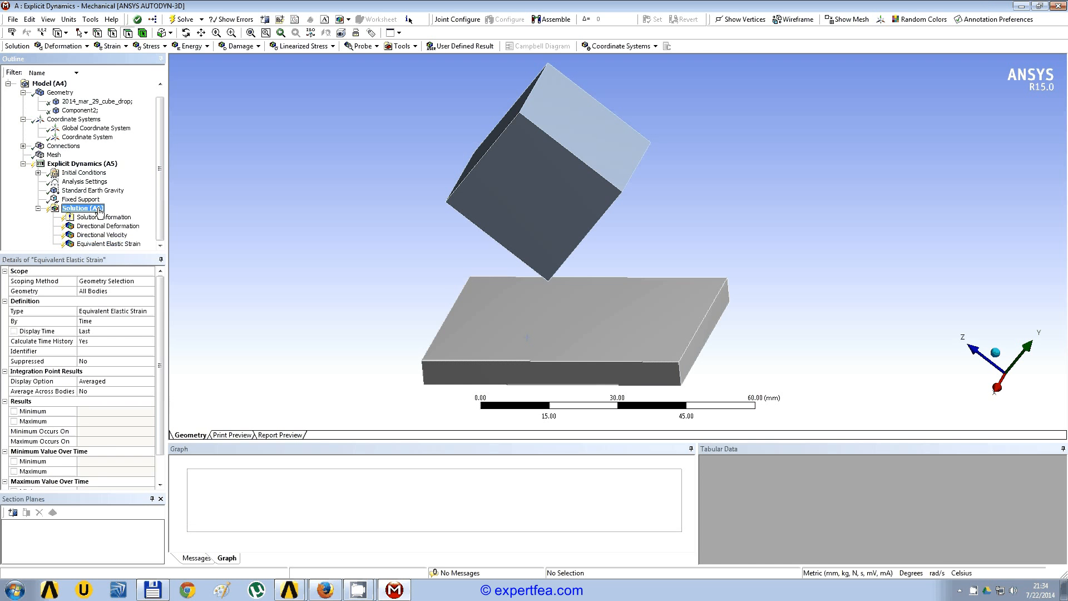
pyautogui.rightClick(98, 209)
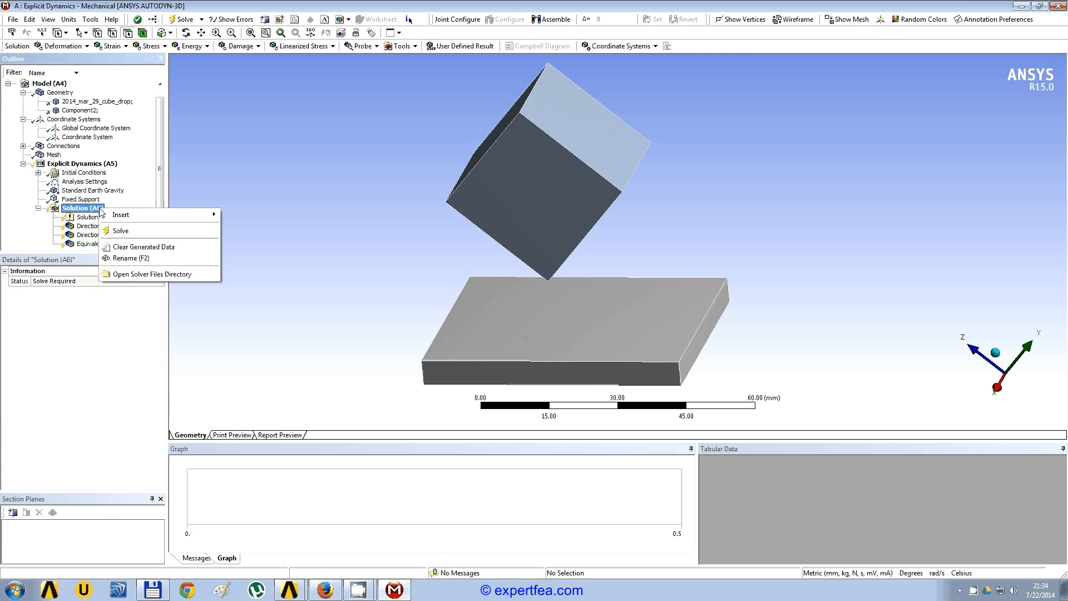
pyautogui.click(145, 231)
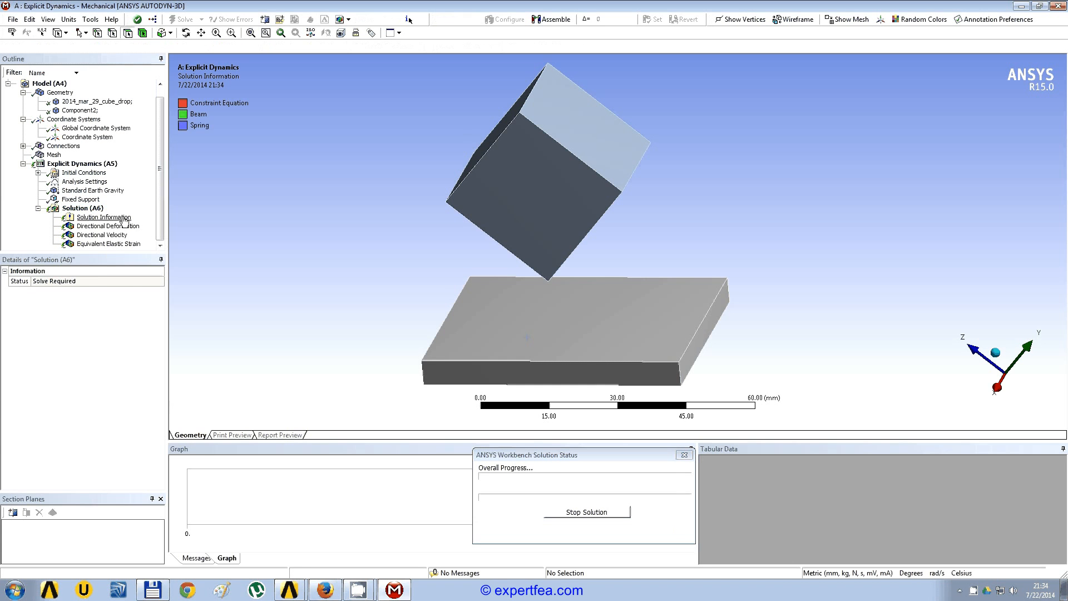
pyautogui.click(123, 217)
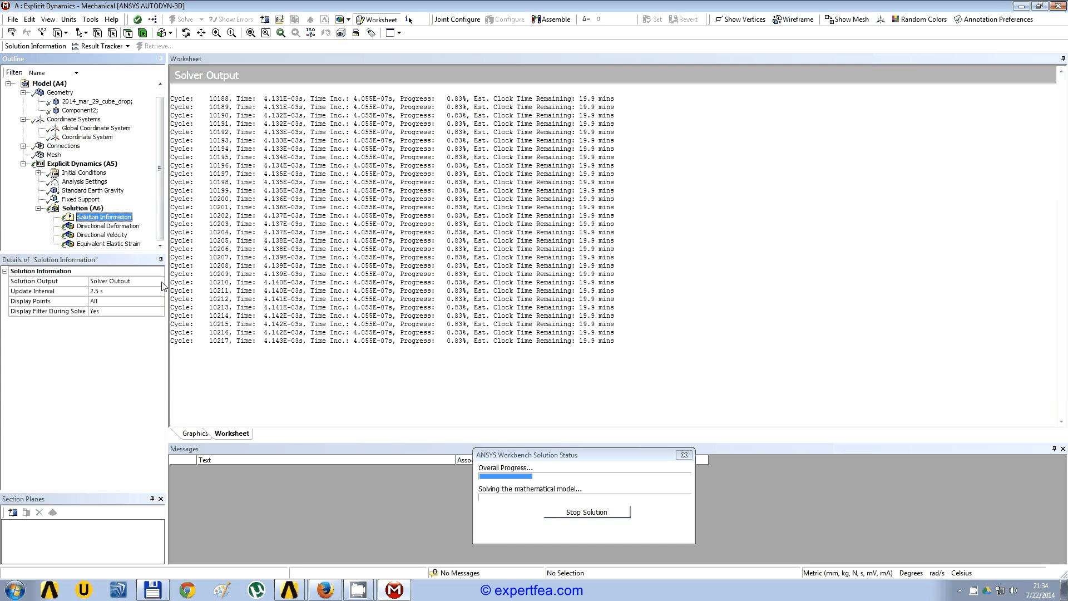
# Check the Energy Conservation plot during the solve and return the Solution Output to Solver Output.
pyautogui.click(160, 281)
pyautogui.click(160, 281)
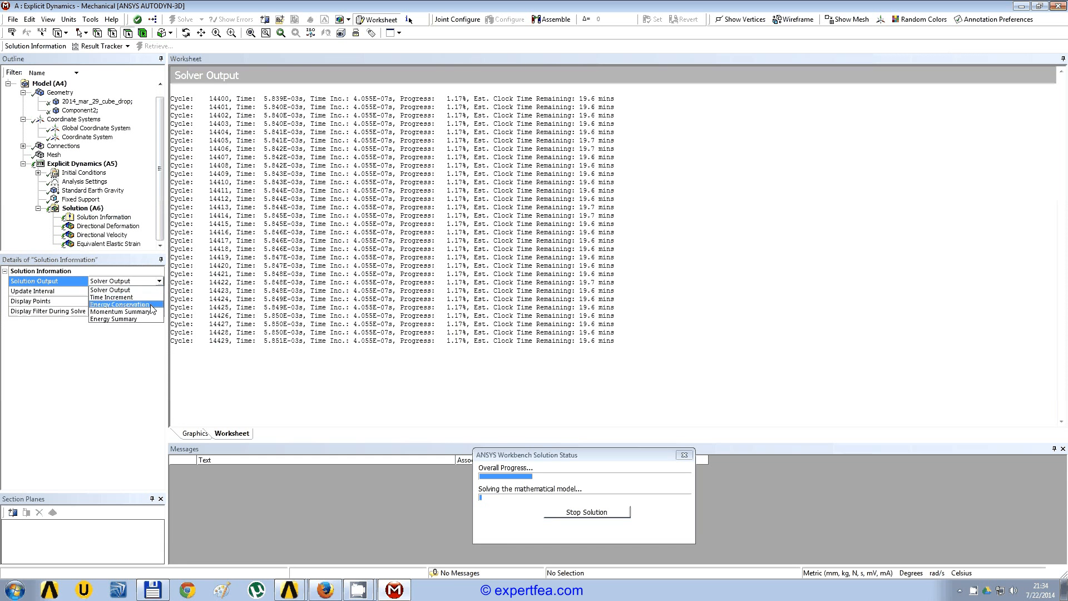
pyautogui.click(151, 305)
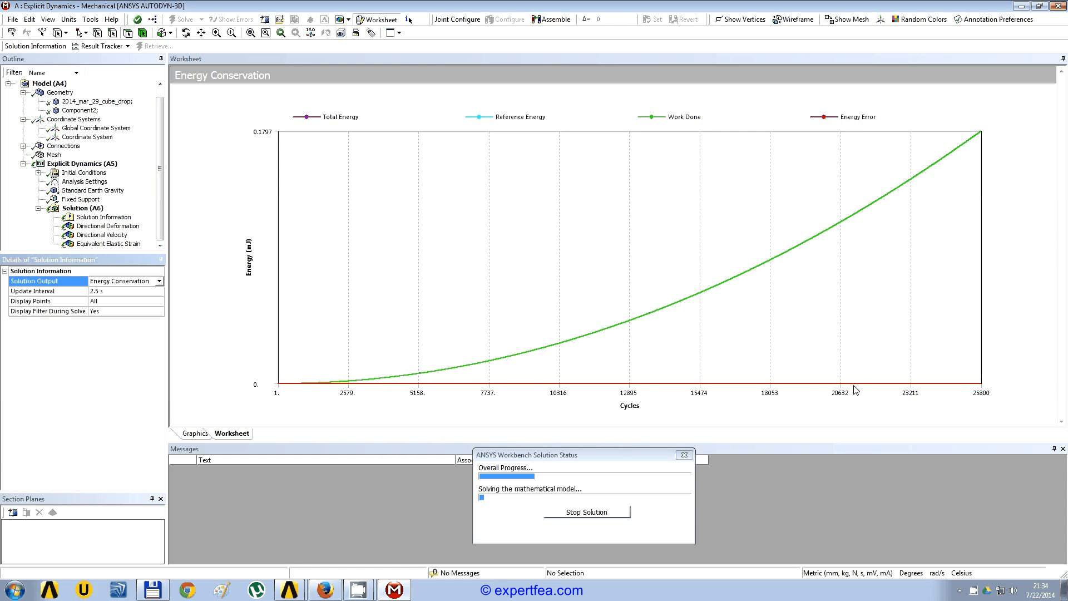
pyautogui.click(160, 282)
pyautogui.click(117, 290)
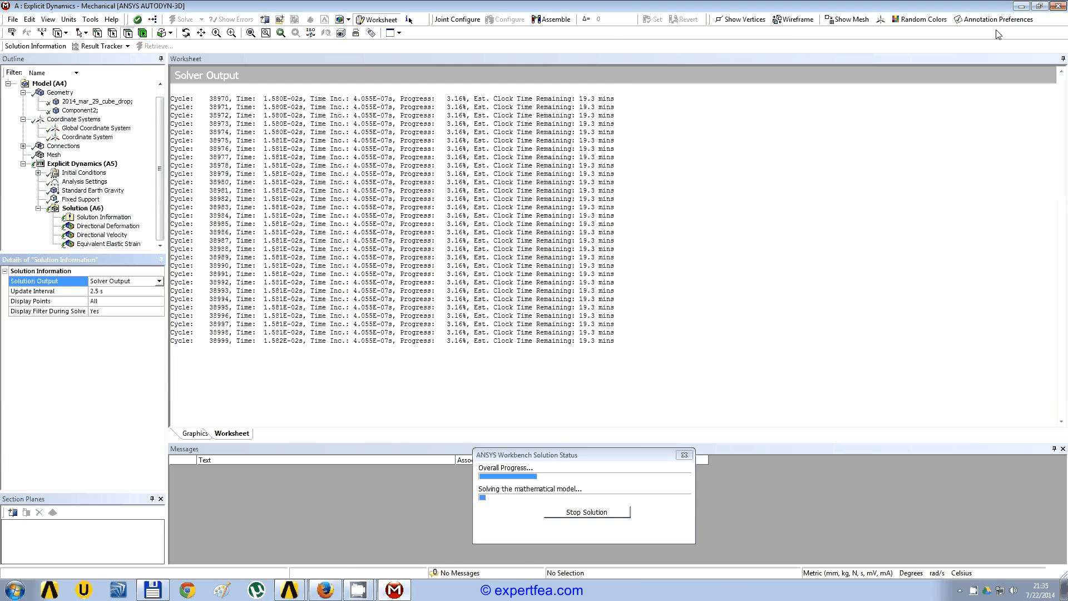
# Minimize the Mechanical window while solving, and bring it back to check the solver output.
pyautogui.click(1021, 6)
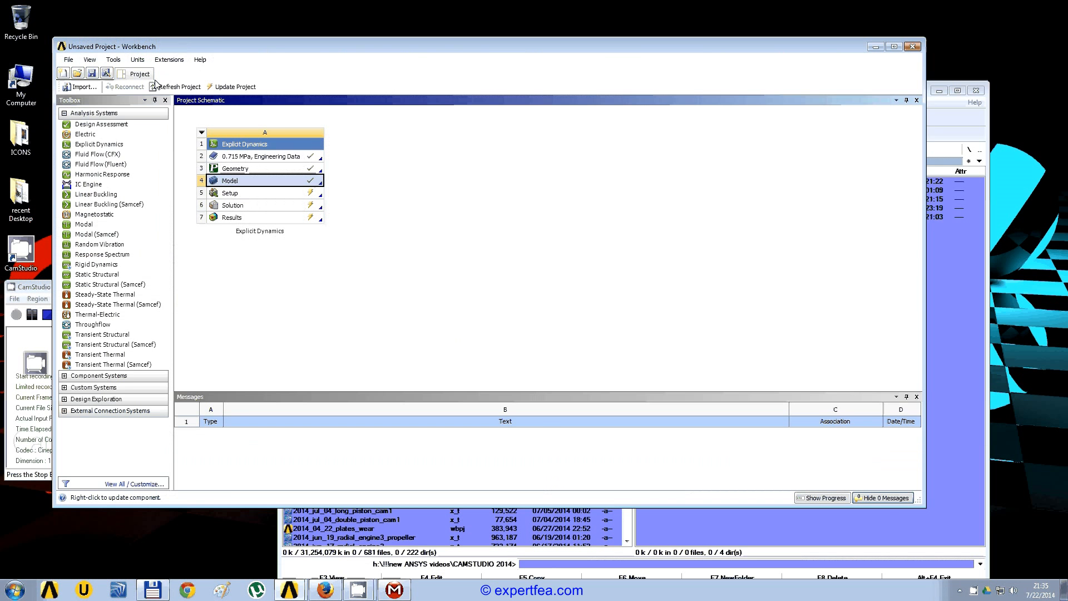
pyautogui.moveTo(210, 48); pyautogui.dragTo(247, 48)
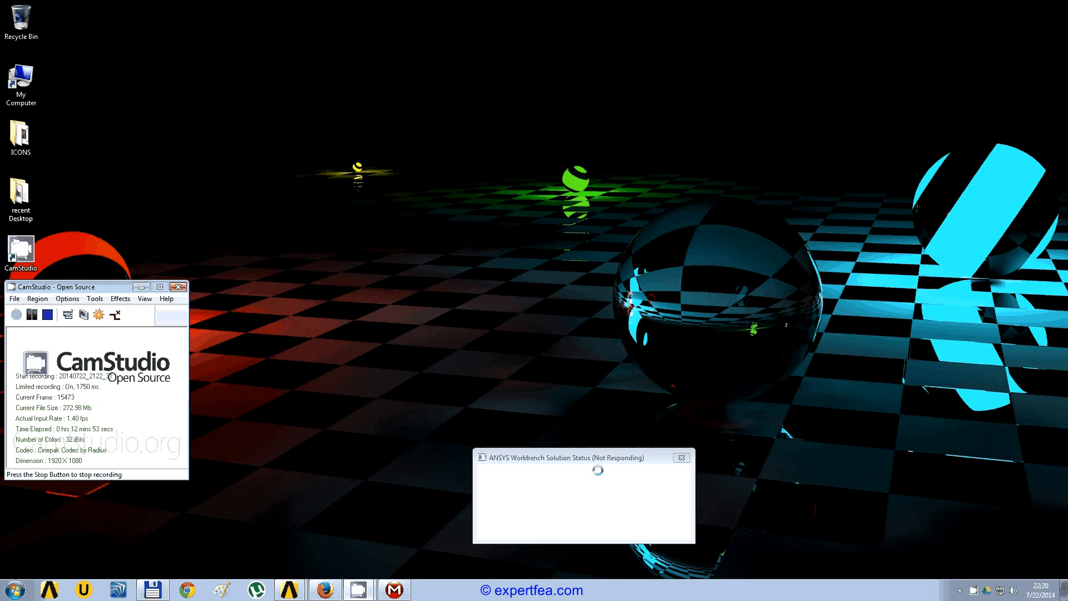
pyautogui.click(394, 591)
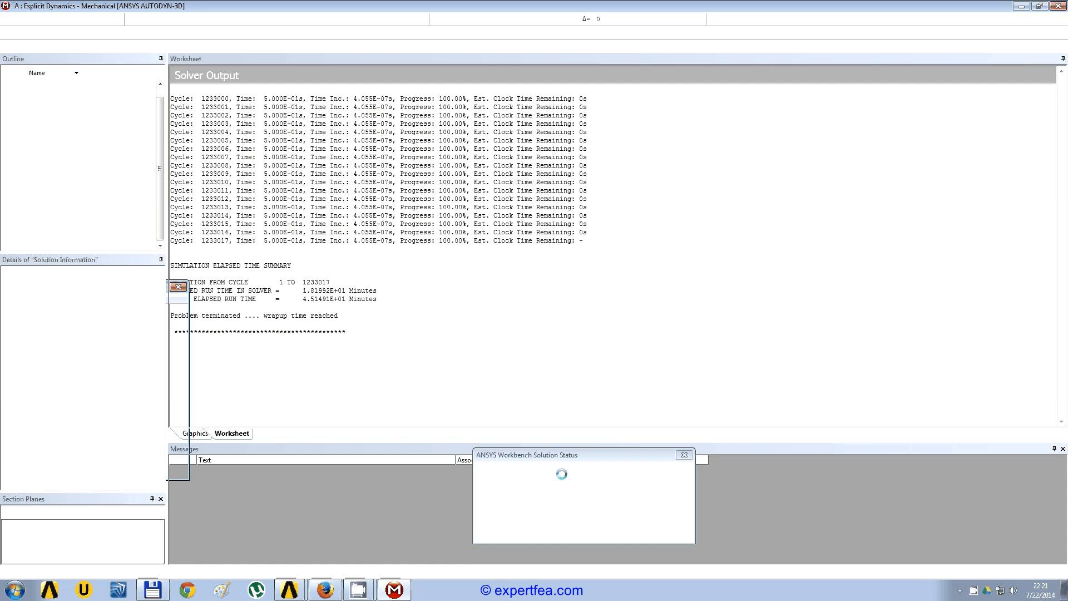
# Open the Windows Calculator, move it to the middle of the desktop, and return to the Mechanical window.
pyautogui.click(15, 589)
pyautogui.click(44, 372)
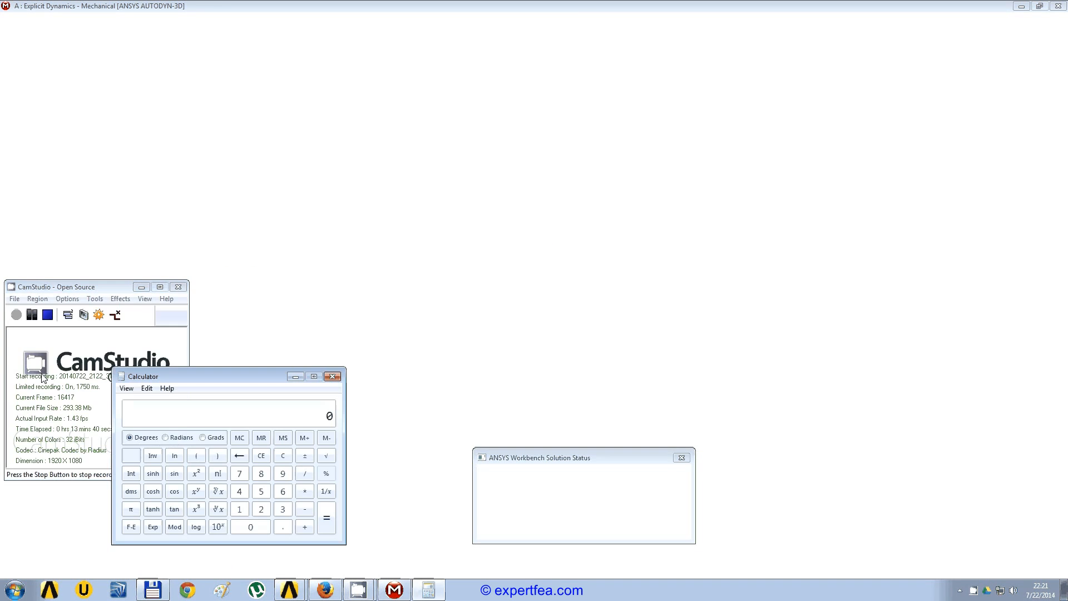
pyautogui.moveTo(239, 378); pyautogui.dragTo(756, 333)
pyautogui.click(395, 590)
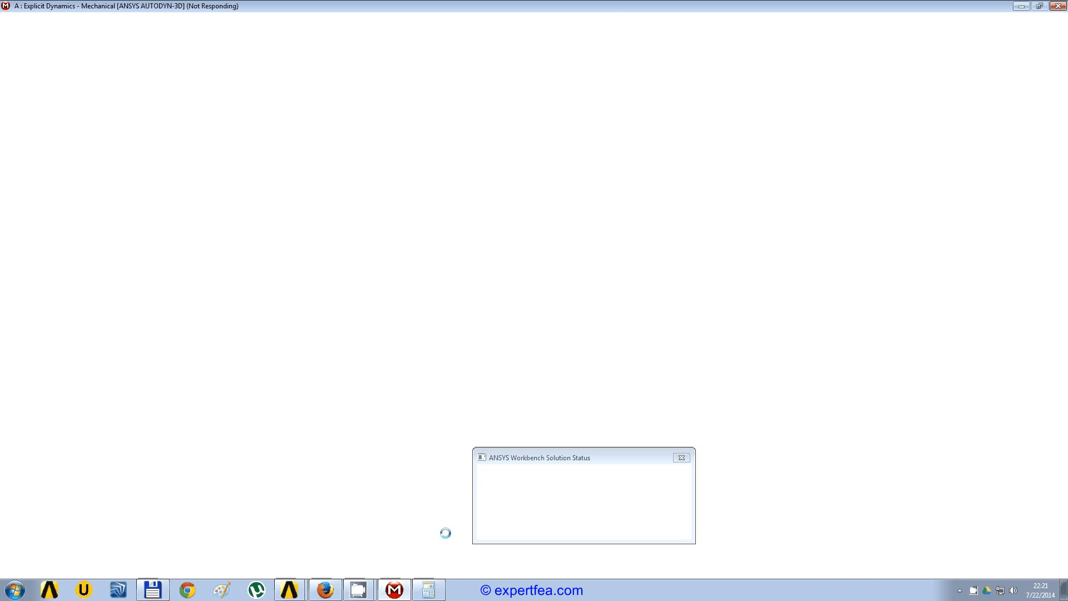
# Switch to the Windows Calculator and multiply the final cycle count 1233017 by the time increment mantissa 4.055.
pyautogui.click(431, 592)
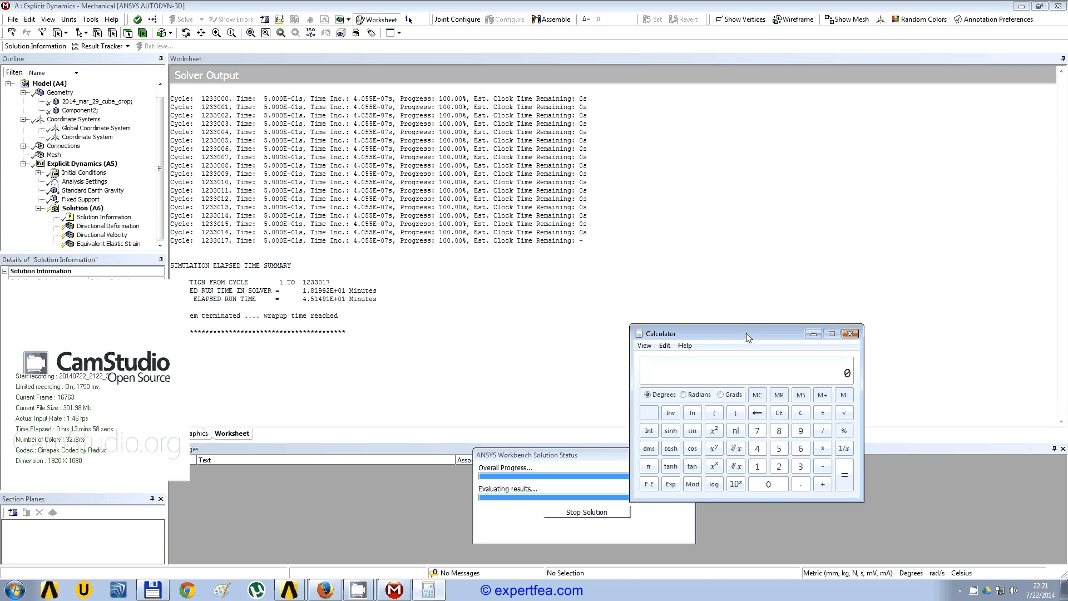
pyautogui.moveTo(745, 333); pyautogui.dragTo(742, 293)
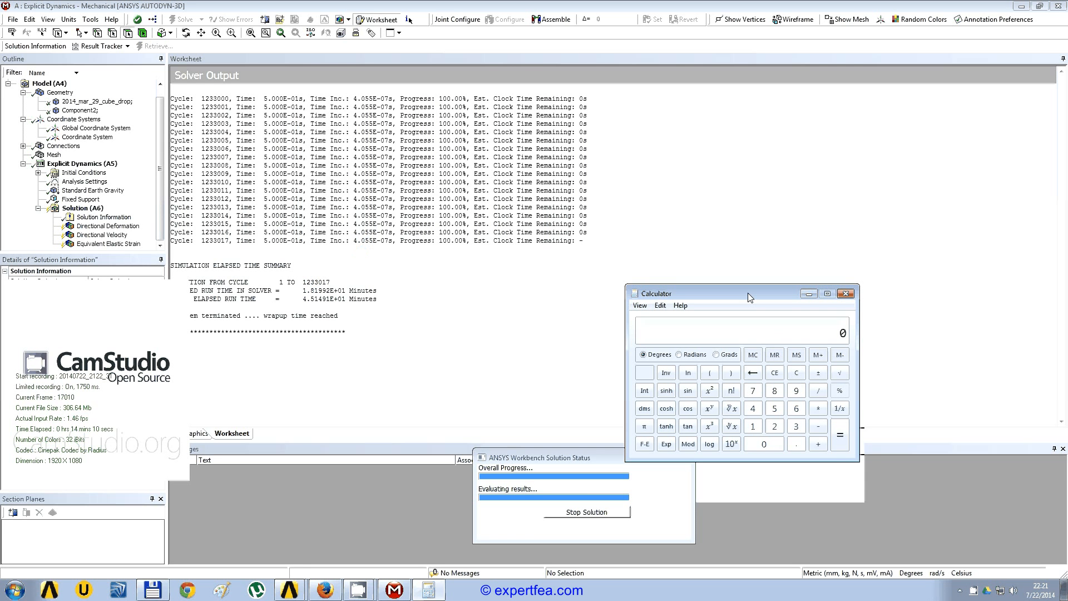
pyautogui.write('1233017')
pyautogui.press('*')
pyautogui.write('4.055')
pyautogui.press('Return')
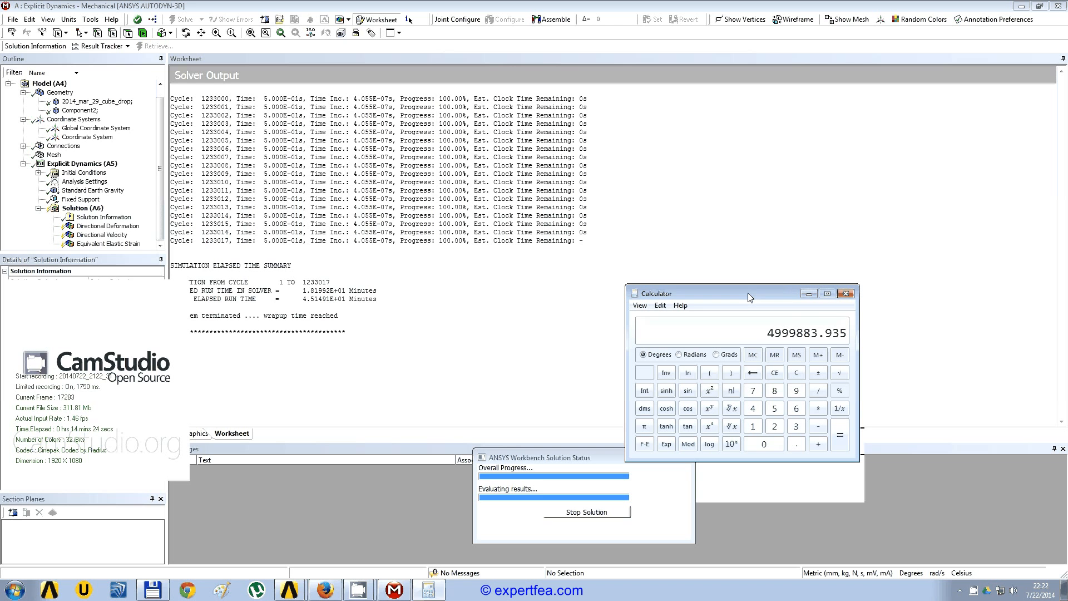
# Divide the calculated product by 1000000 and again by 10, and close the Calculator.
pyautogui.press('/')
pyautogui.write('1000')
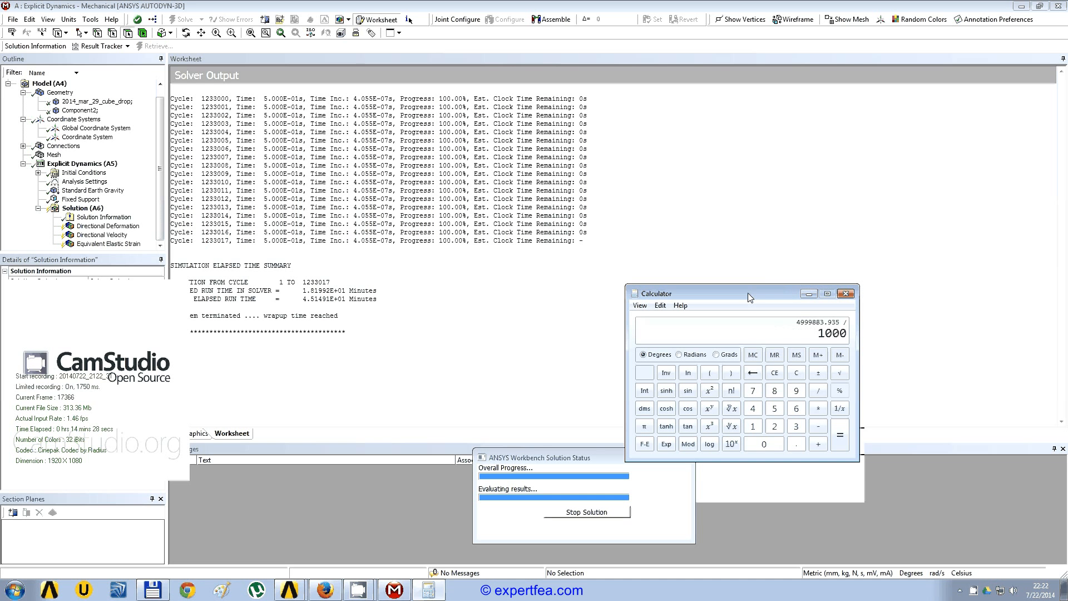
pyautogui.write('000')
pyautogui.press('Return')
pyautogui.press('/')
pyautogui.write('10')
pyautogui.press('Return')
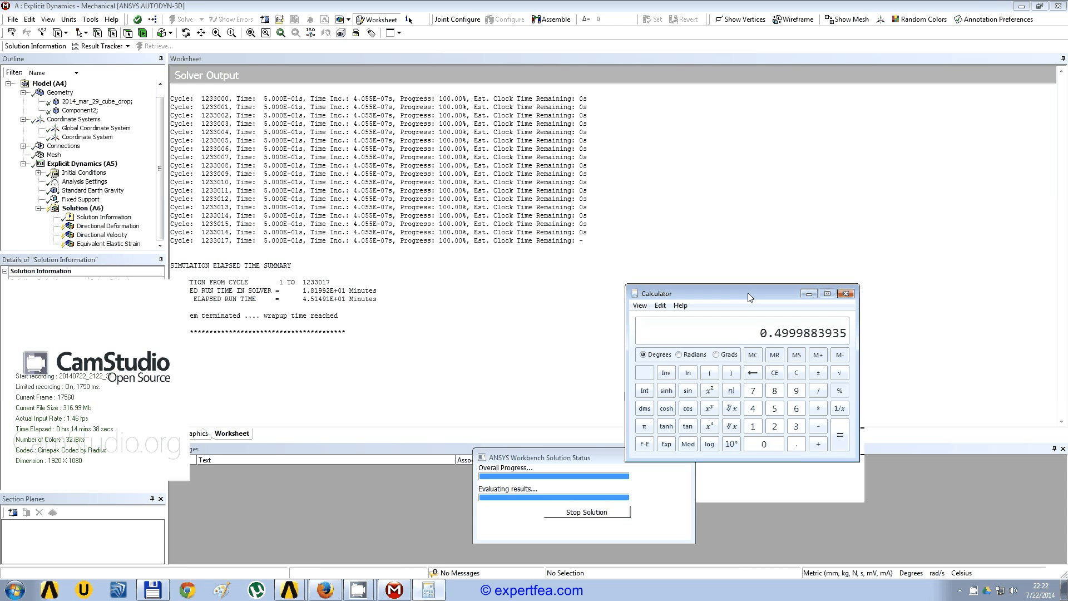
pyautogui.click(849, 294)
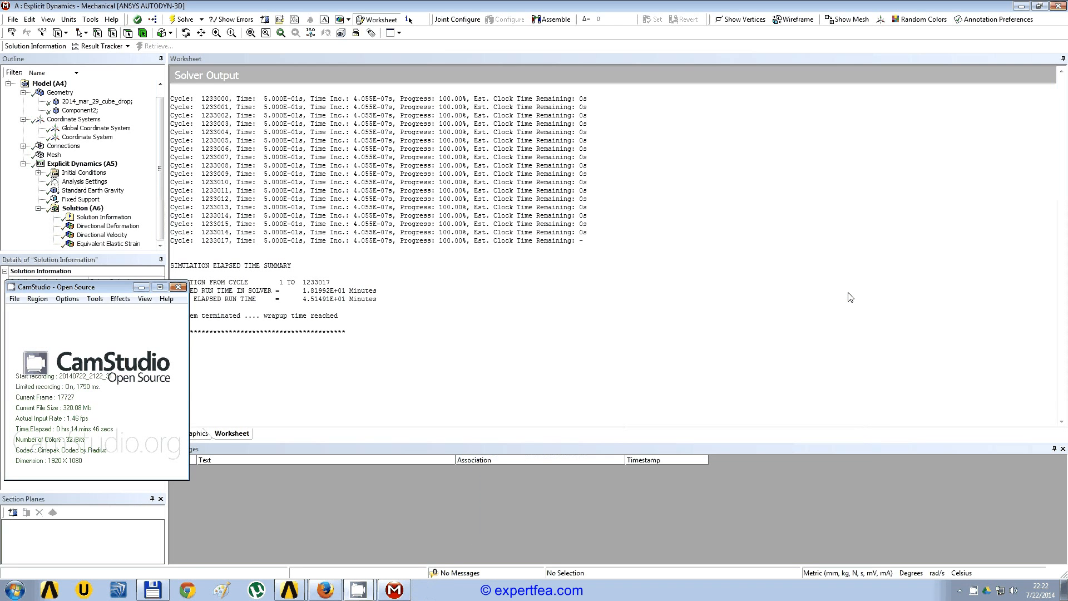
# Display the Directional Deformation result and play its animation with 50 frames over 5 seconds, viewing the cube from the side.
pyautogui.click(217, 309)
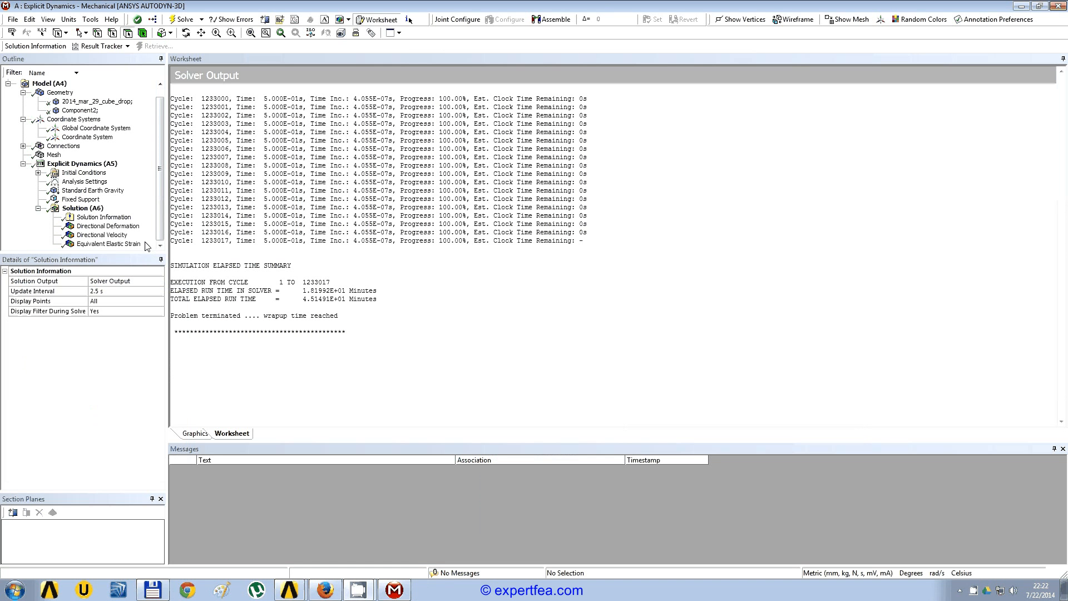
pyautogui.click(108, 226)
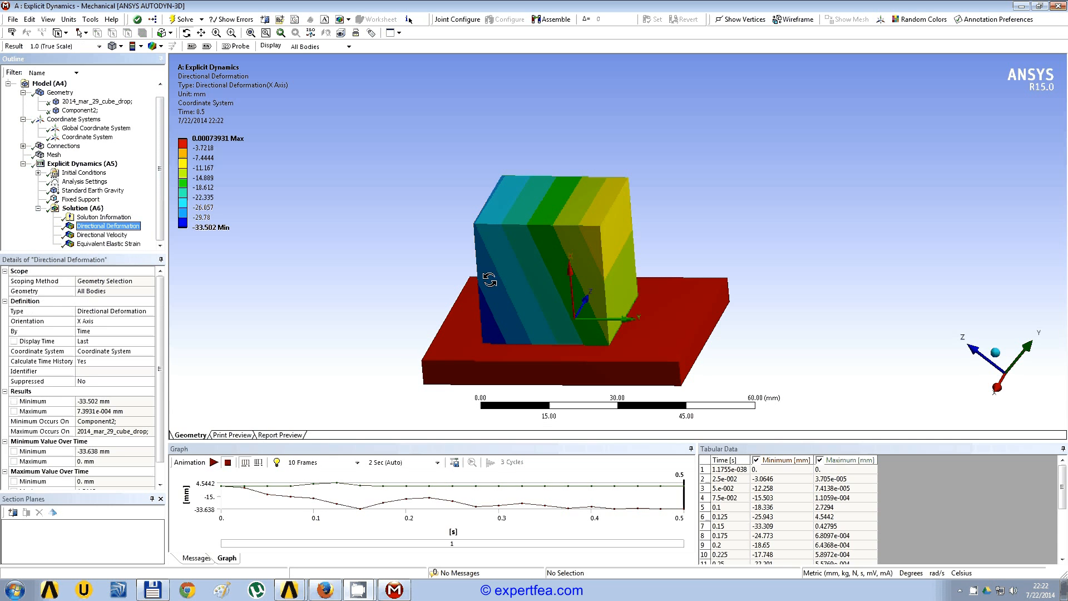
pyautogui.click(314, 463)
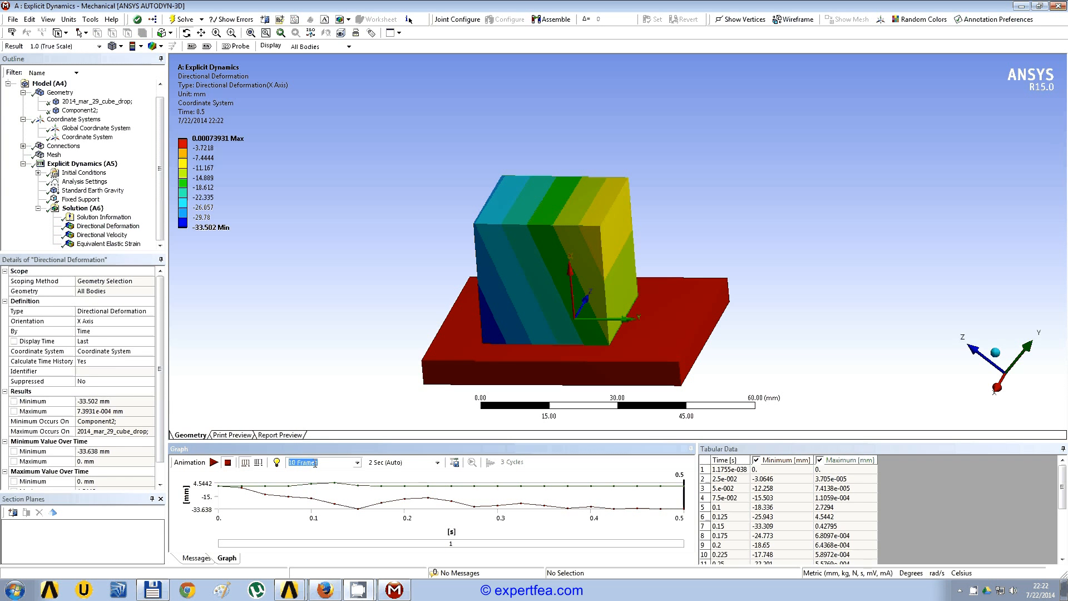
pyautogui.write('50')
pyautogui.press('Return')
pyautogui.click(385, 461)
pyautogui.write('5')
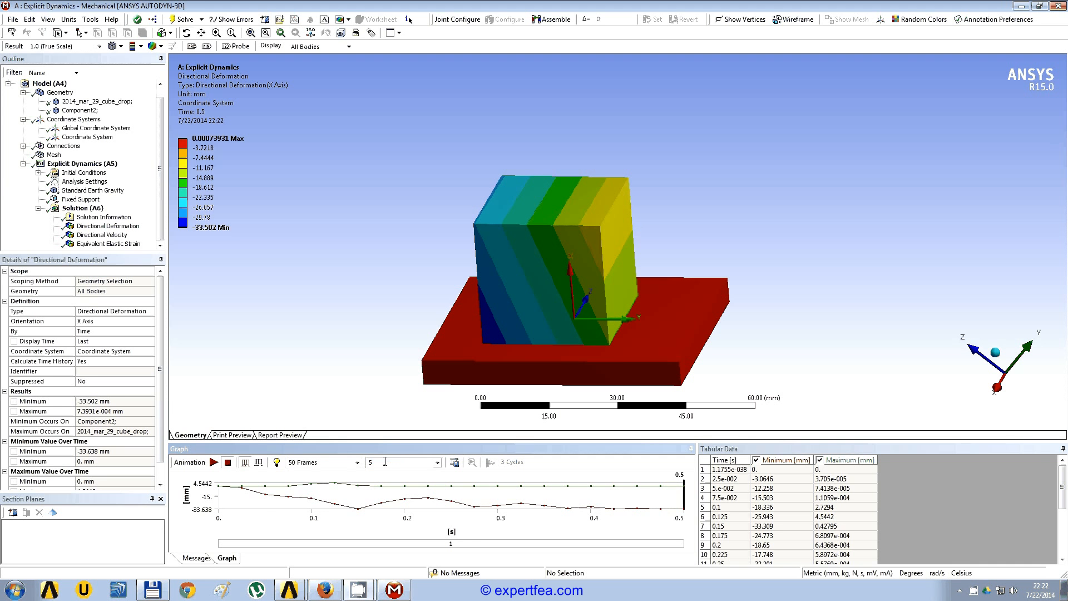
pyautogui.press('Return')
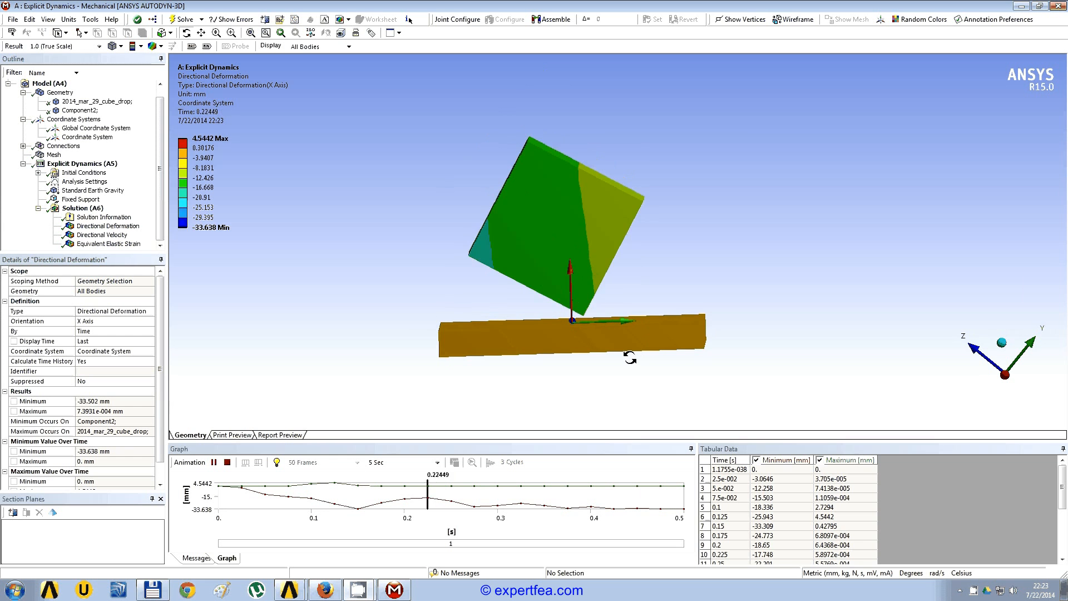
pyautogui.moveTo(629, 358)
pyautogui.mouseDown()
pyautogui.moveTo(597, 356)
pyautogui.moveTo(637, 354)
pyautogui.mouseUp()
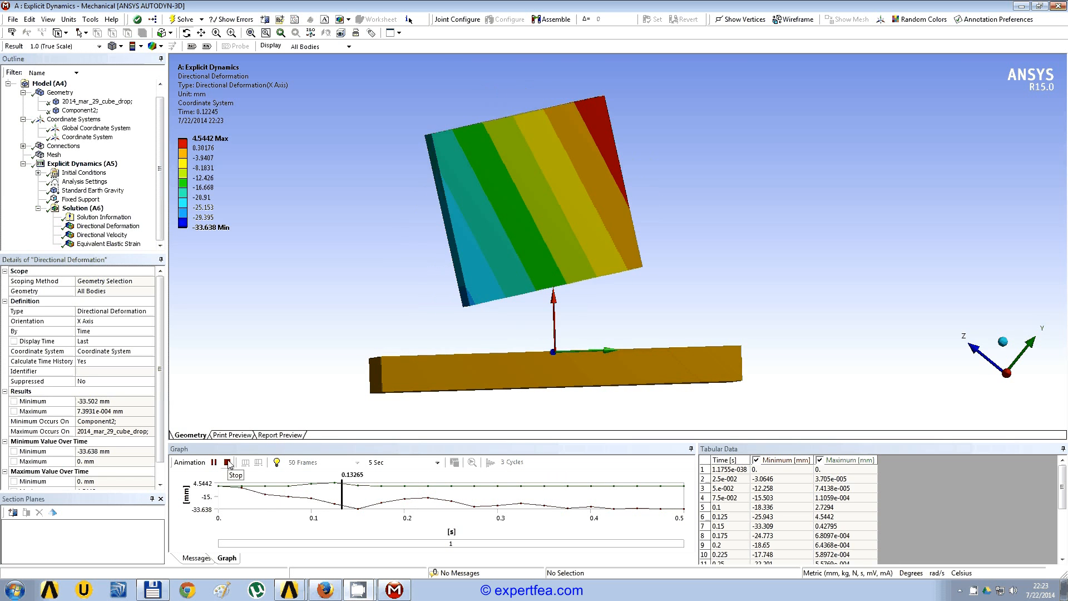
pyautogui.click(227, 462)
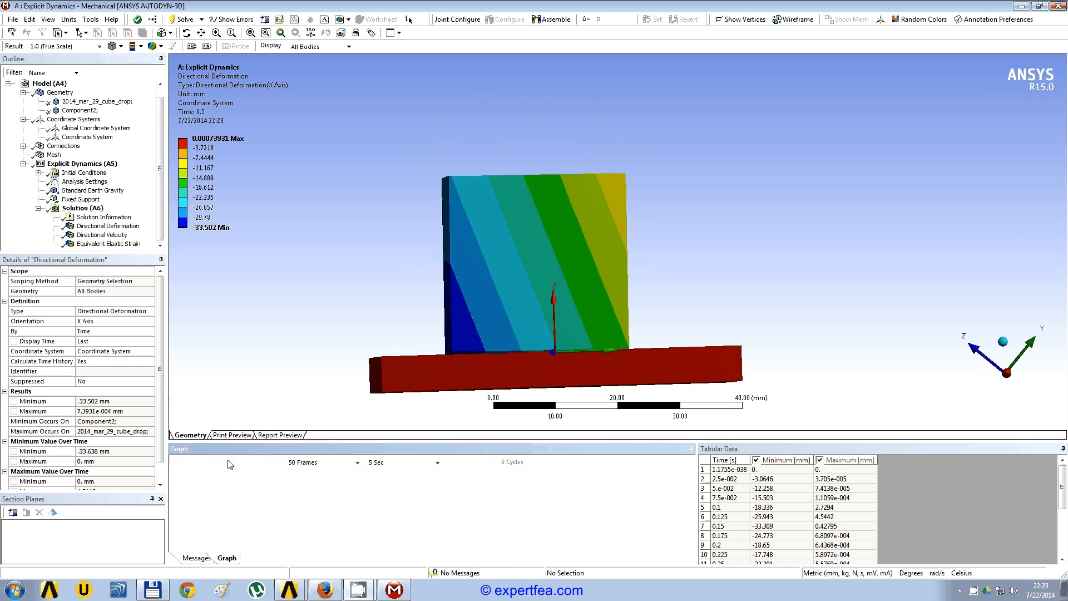
# Play the Directional Deformation animation with 100 frames over 10 seconds, and stop it.
pyautogui.click(319, 463)
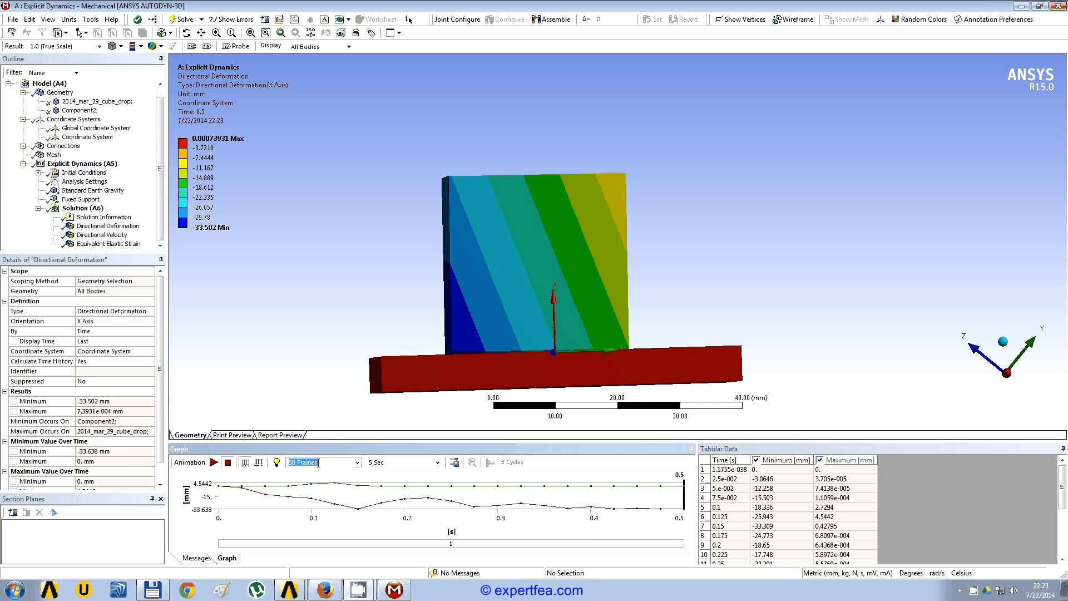
pyautogui.write('100')
pyautogui.click(393, 463)
pyautogui.write('10')
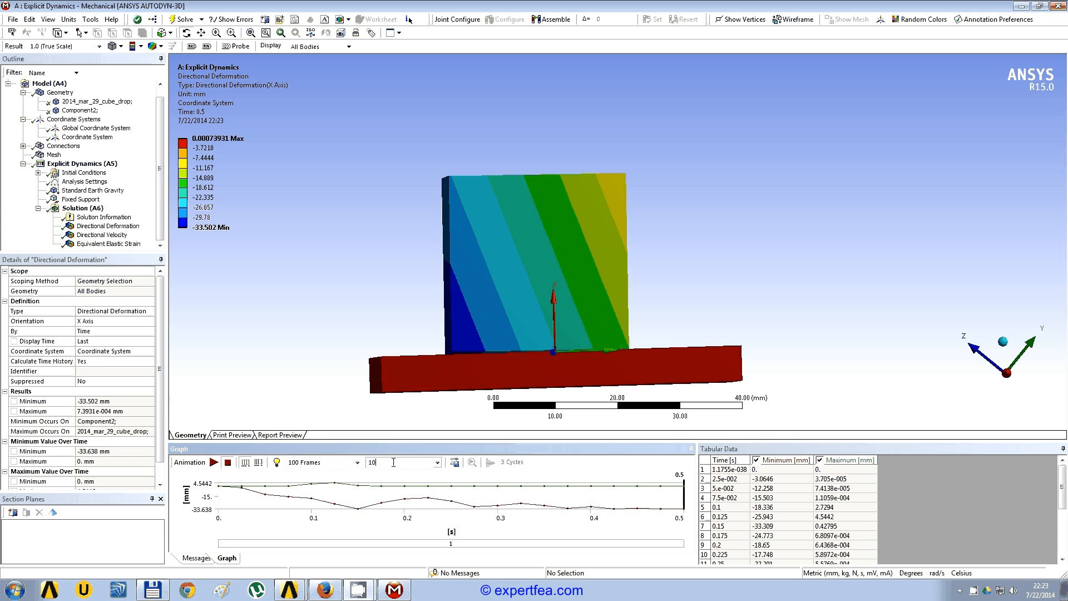
pyautogui.click(212, 462)
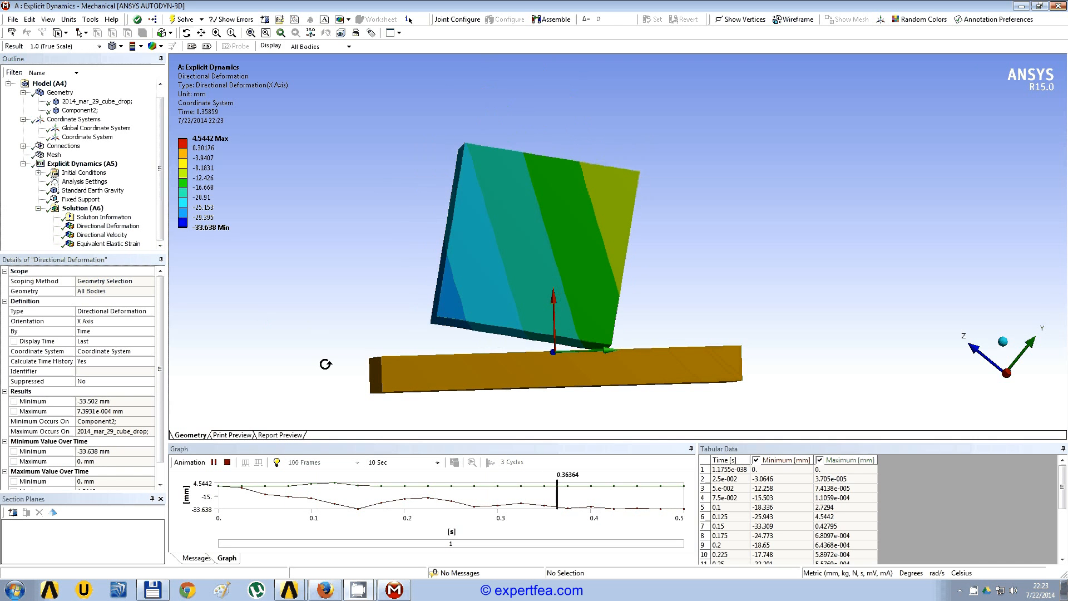
pyautogui.click(227, 462)
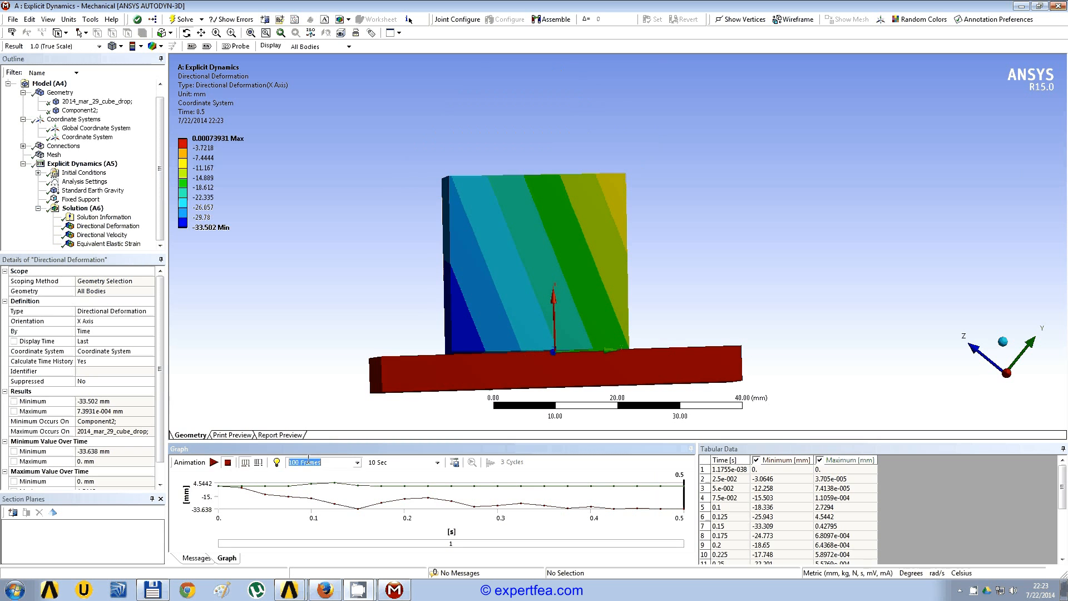
# Set the animation to 50 frames over 5 seconds, and play it for the Directional Velocity result.
pyautogui.write('50')
pyautogui.click(398, 463)
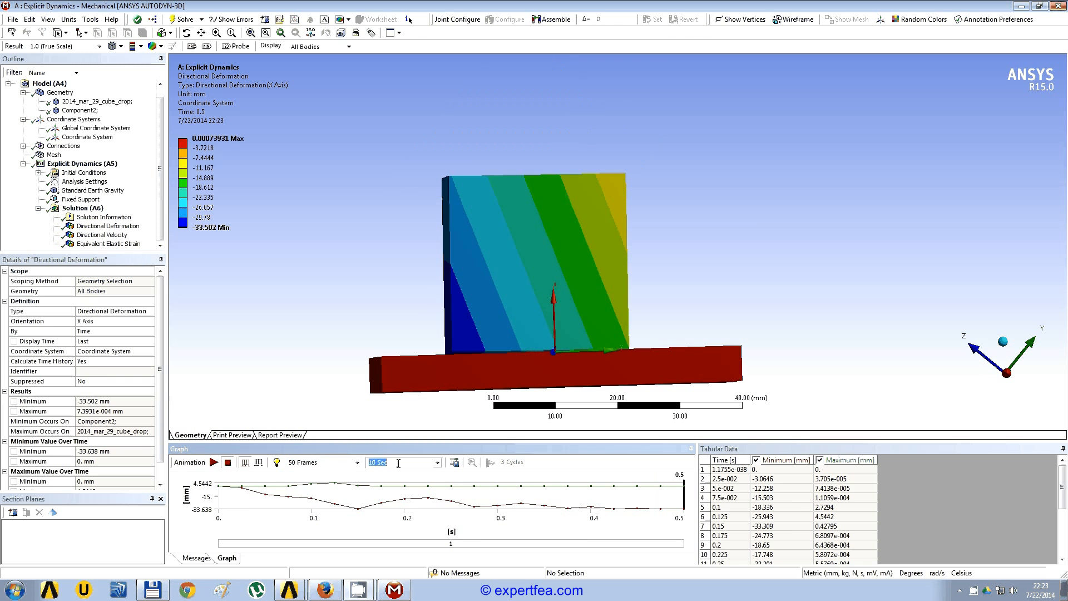
pyautogui.write('5')
pyautogui.click(104, 236)
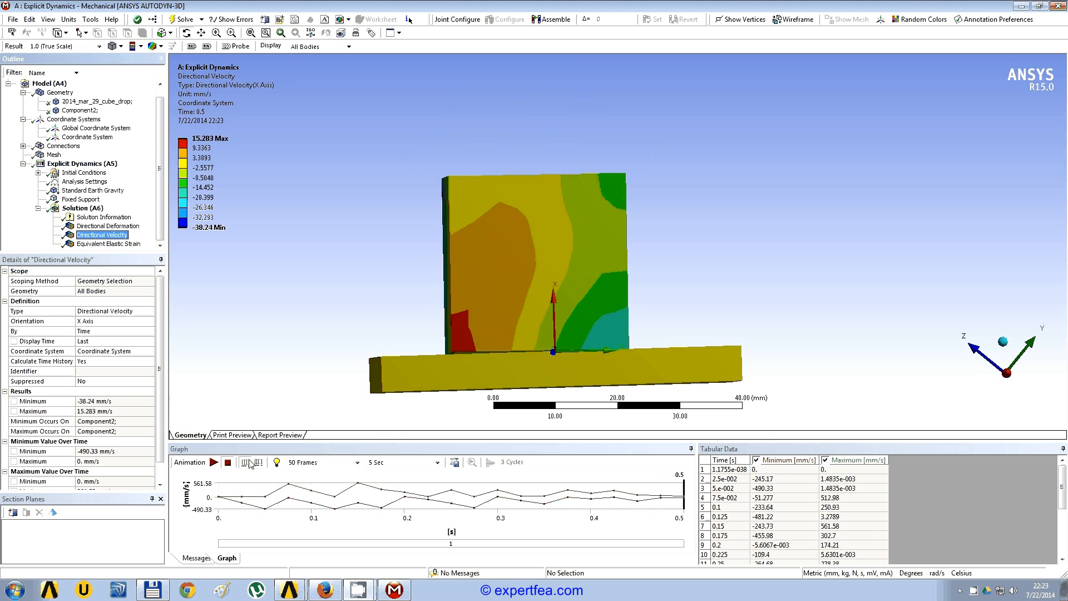
pyautogui.click(213, 463)
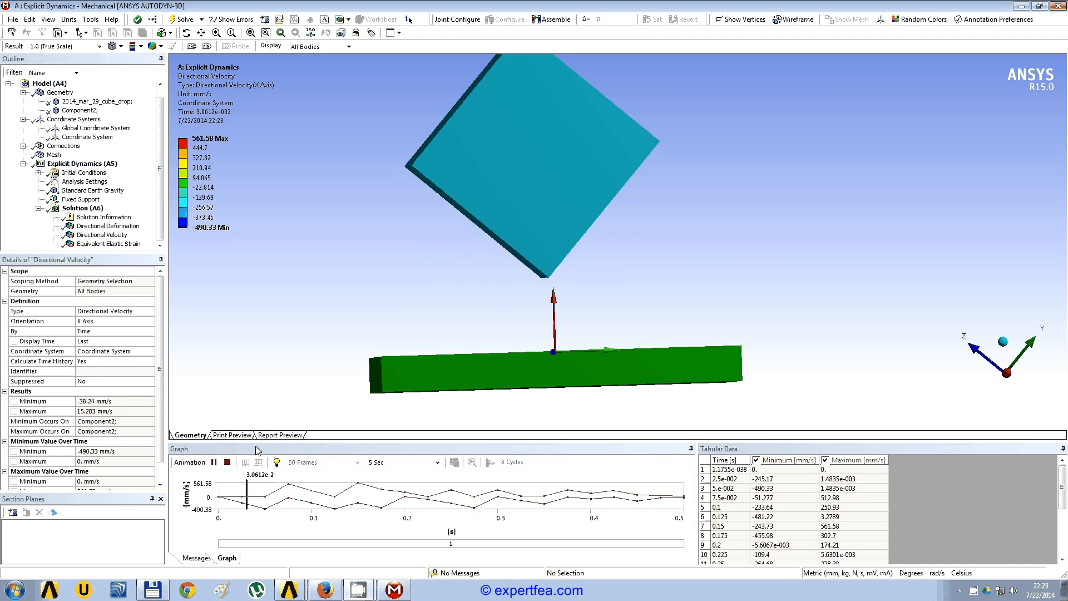
pyautogui.click(229, 463)
# Display the Equivalent Elastic Strain result from the opposite side of the cube, and play its animation.
pyautogui.click(130, 244)
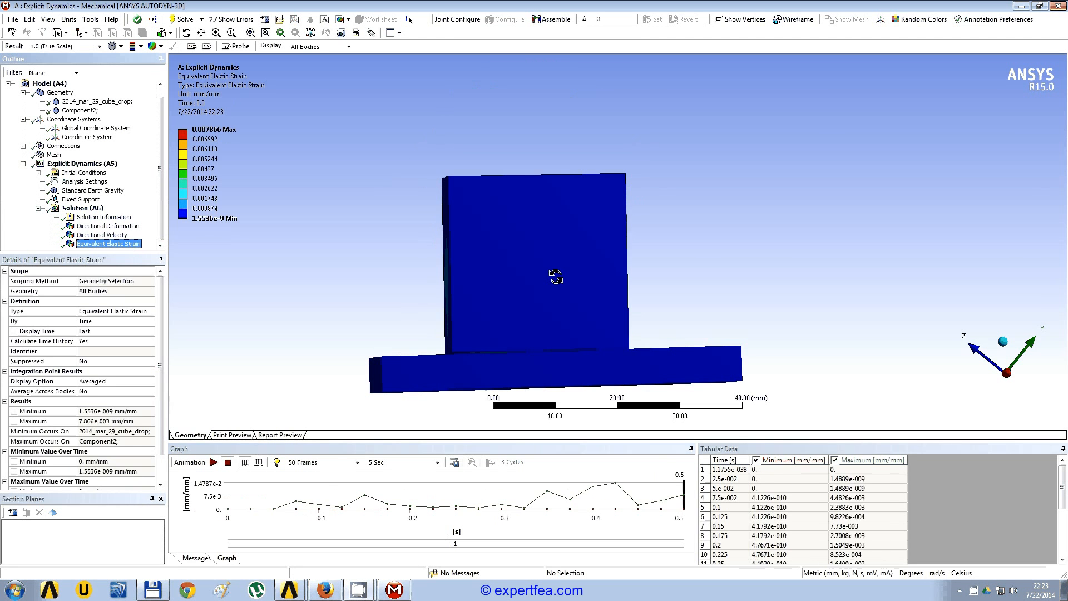
pyautogui.moveTo(555, 277); pyautogui.dragTo(198, 298)
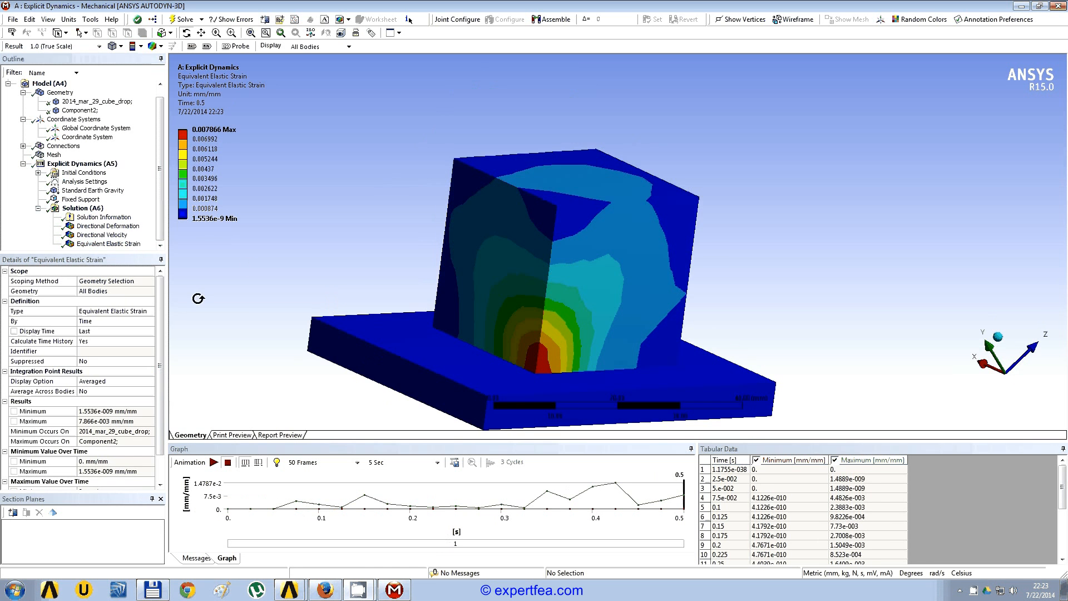
pyautogui.moveTo(712, 295); pyautogui.dragTo(643, 281)
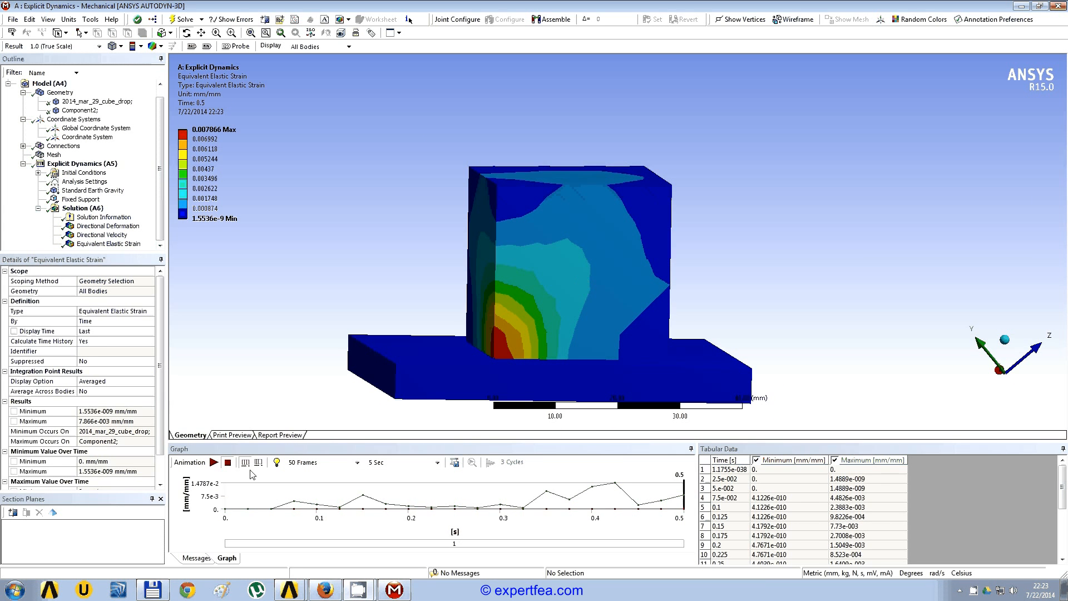
pyautogui.click(214, 462)
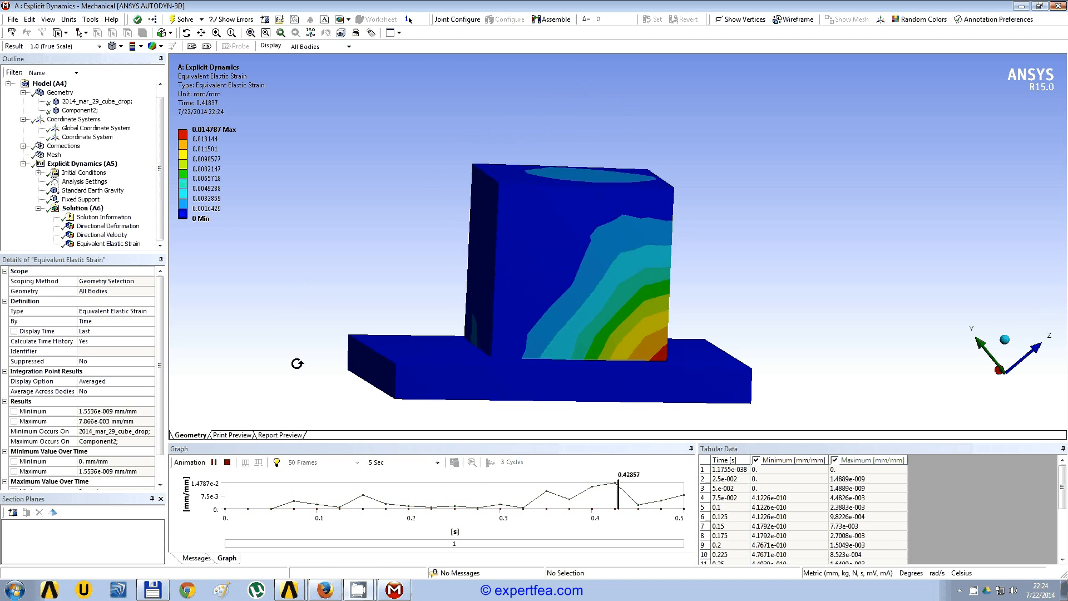
pyautogui.click(228, 462)
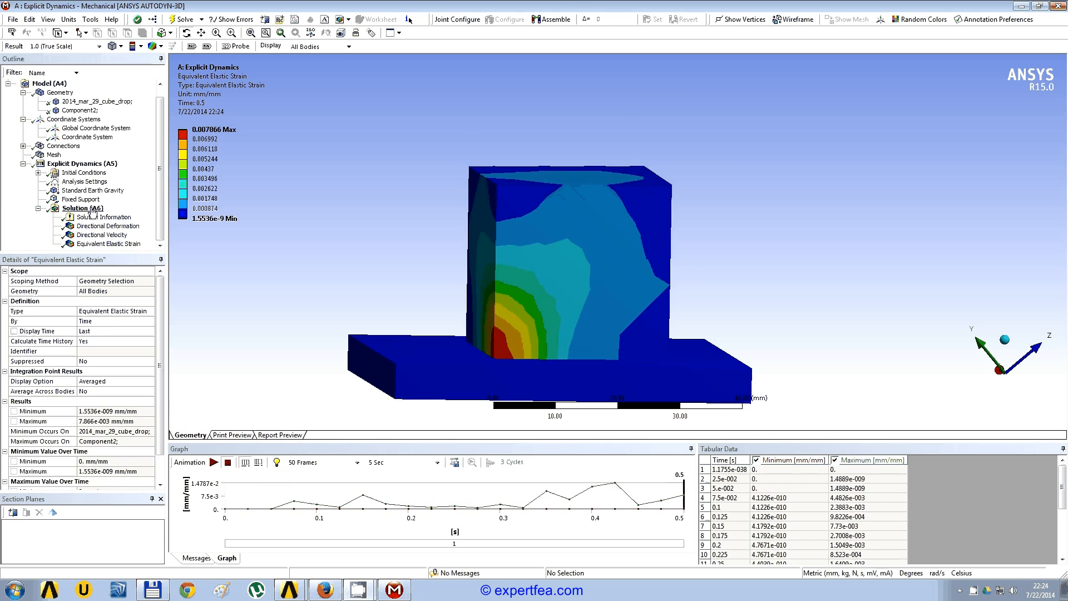
# Add an Equivalent (von-Mises) Stress result for all bodies to the solution and evaluate it.
pyautogui.click(82, 208)
pyautogui.click(150, 46)
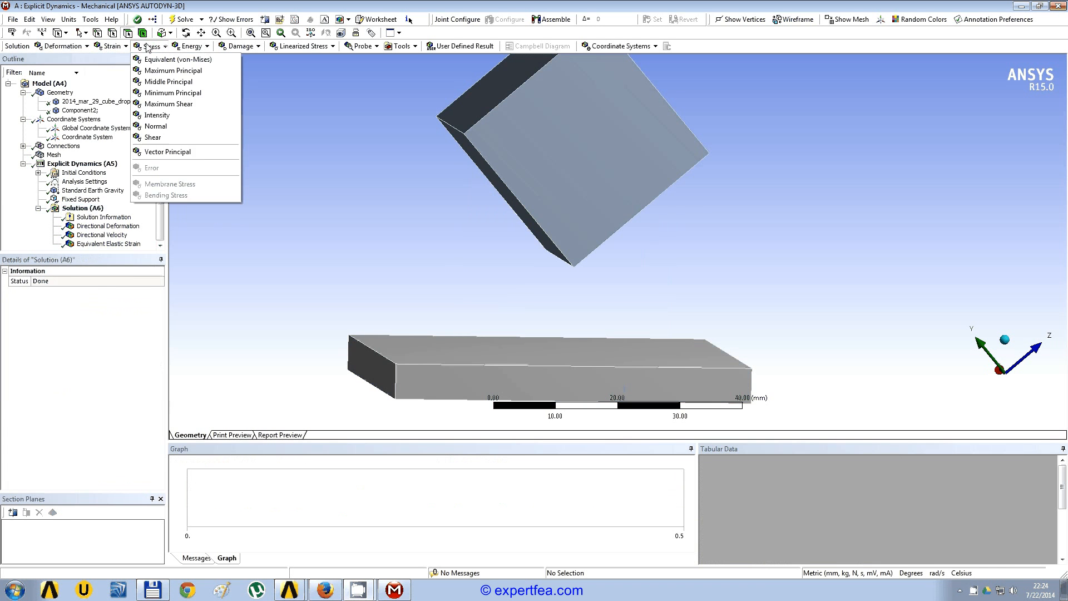
pyautogui.click(173, 55)
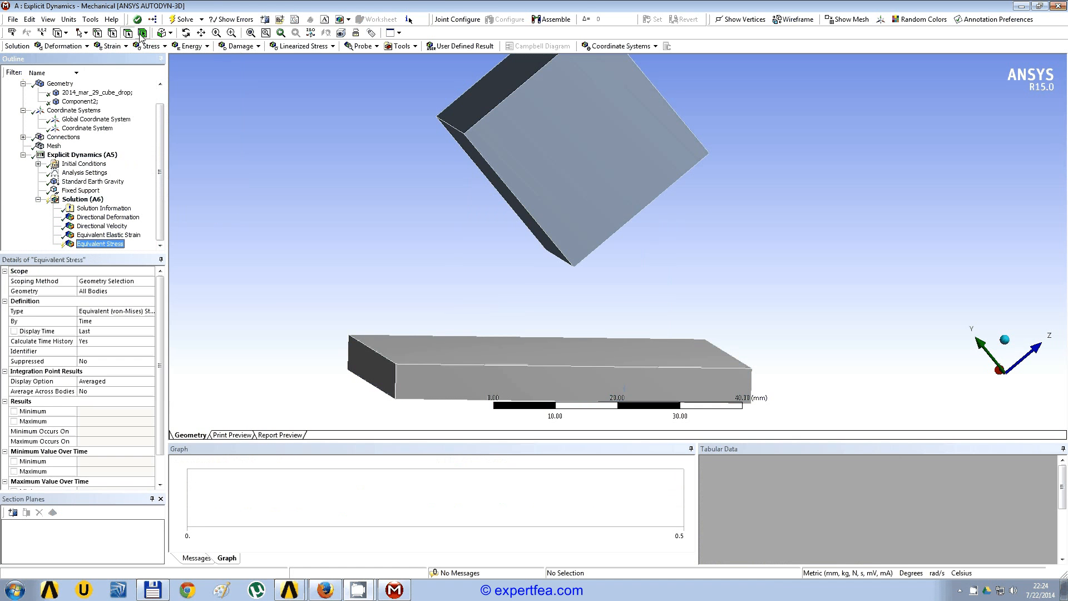
pyautogui.rightClick(120, 243)
pyautogui.click(149, 260)
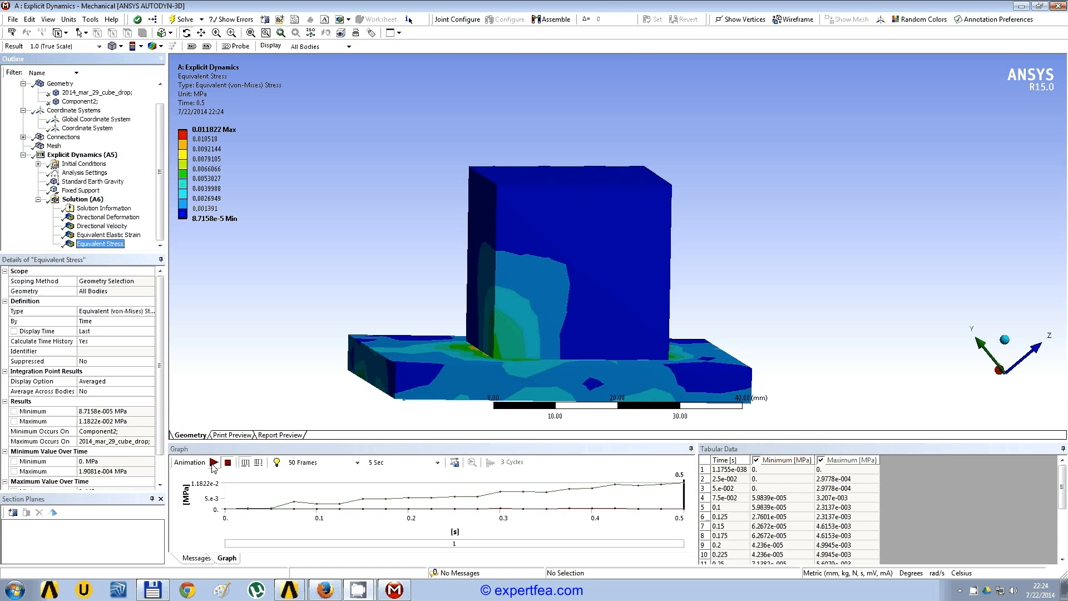
# Play the Equivalent Stress animation while inspecting the plate from below, and enlarge the Outline to list all solution results.
pyautogui.click(213, 462)
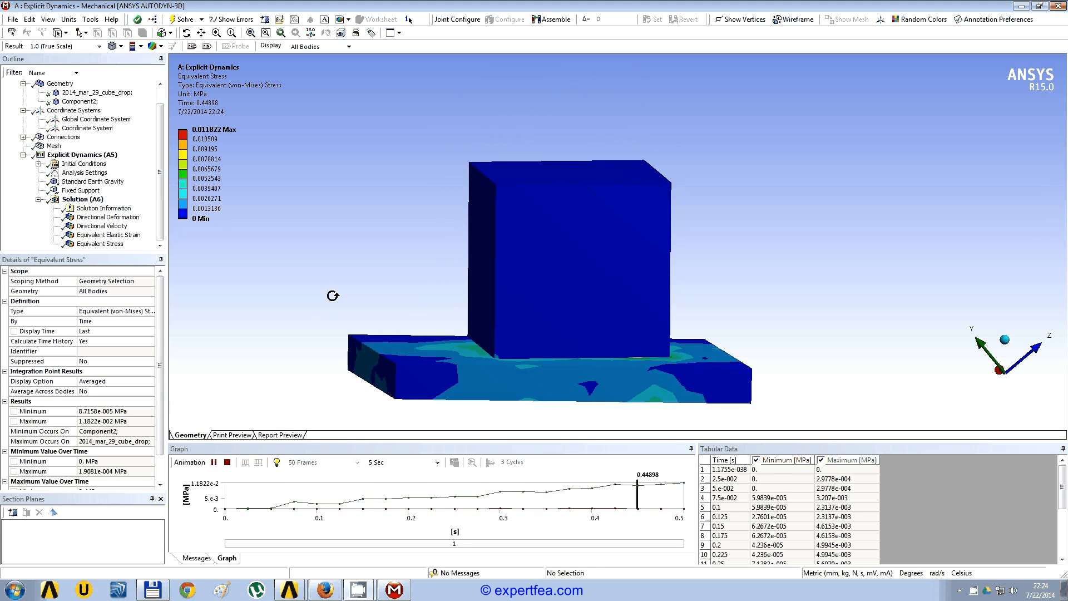
pyautogui.moveTo(424, 303); pyautogui.dragTo(578, 366)
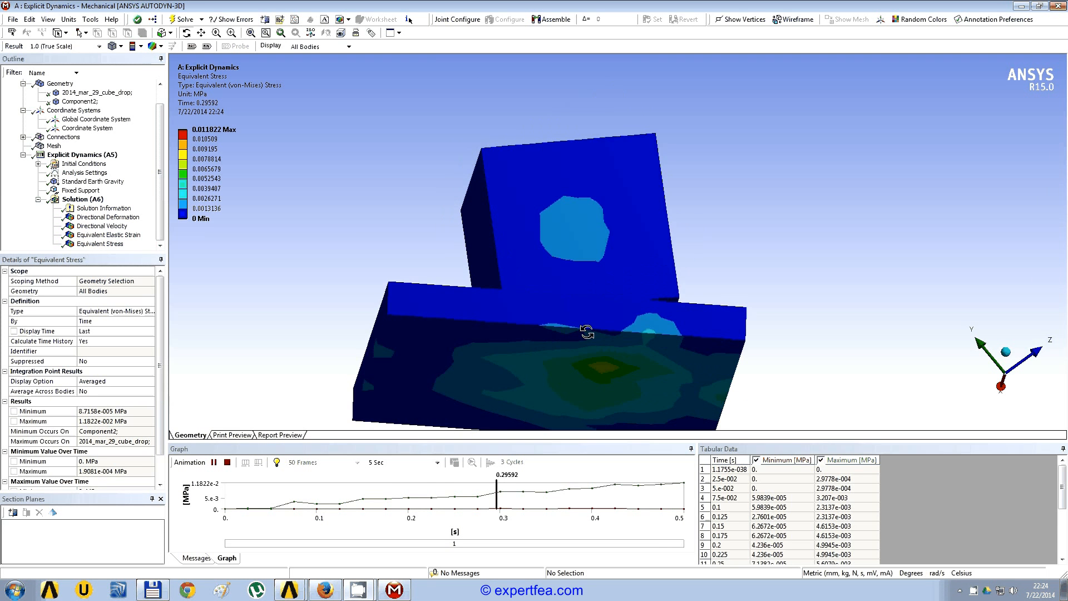
pyautogui.click(228, 462)
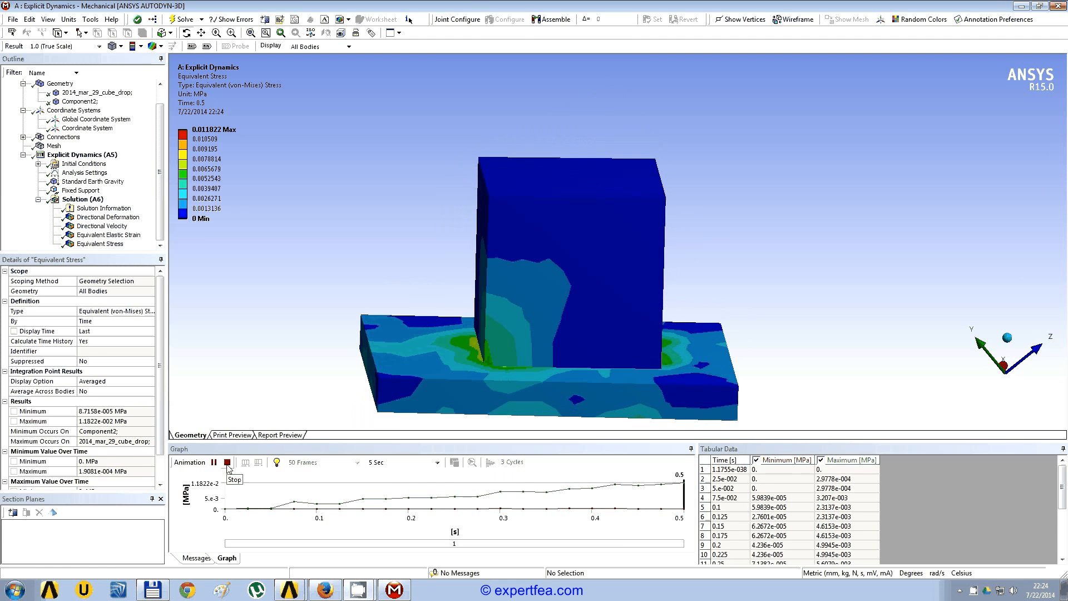
pyautogui.moveTo(161, 232); pyautogui.dragTo(163, 219)
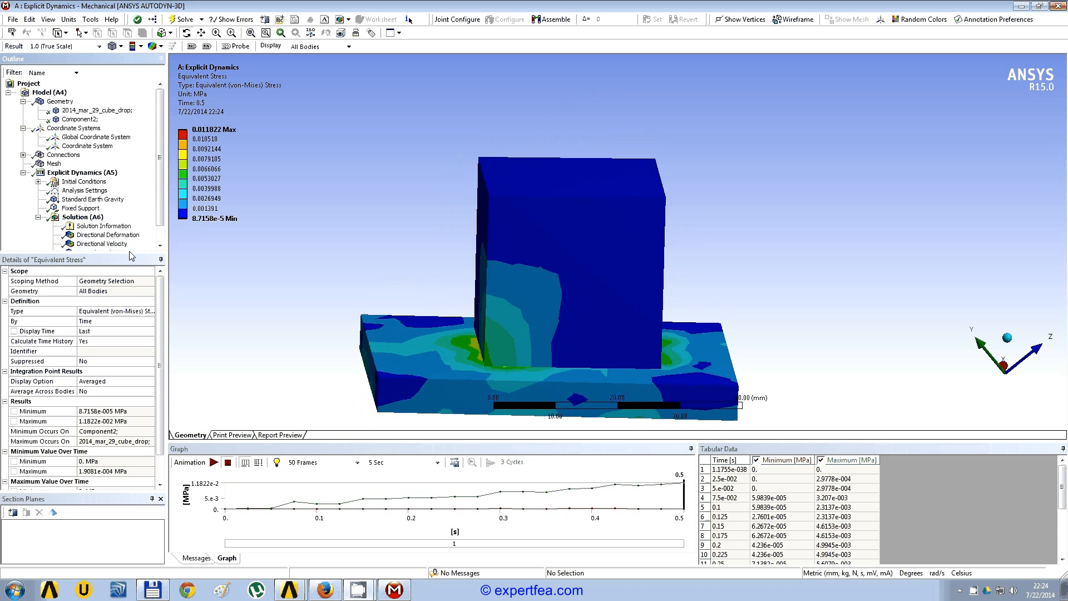
pyautogui.moveTo(131, 256); pyautogui.dragTo(128, 291)
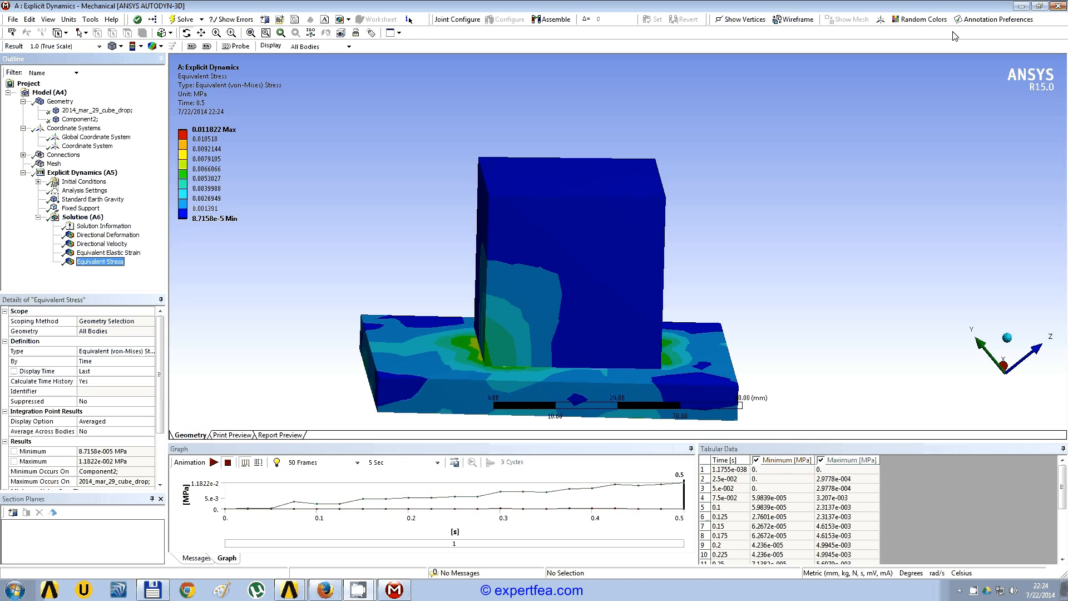
# Close the Mechanical window and switch to the Workbench project.
pyautogui.click(1058, 7)
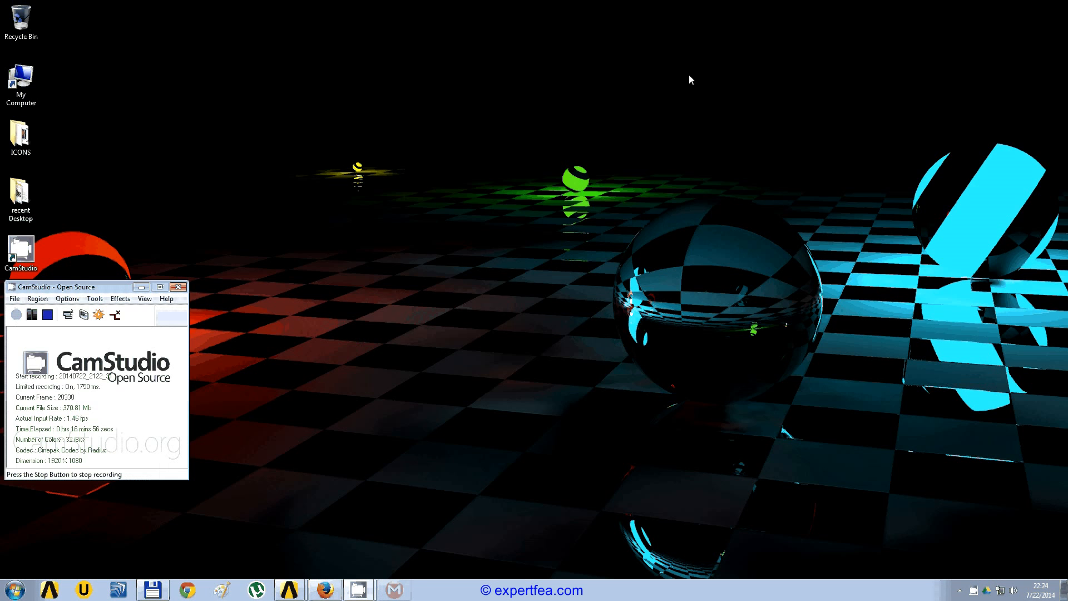
pyautogui.click(289, 591)
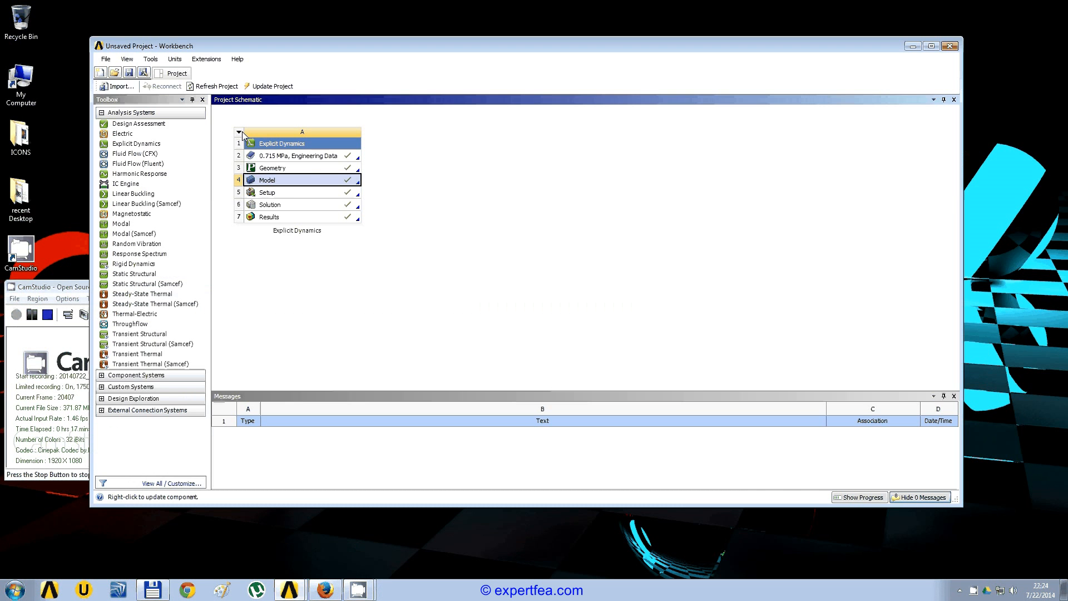
# Duplicate the Explicit Dynamics system in the Project Schematic, keeping the default name for the copy.
pyautogui.click(242, 131)
pyautogui.click(261, 157)
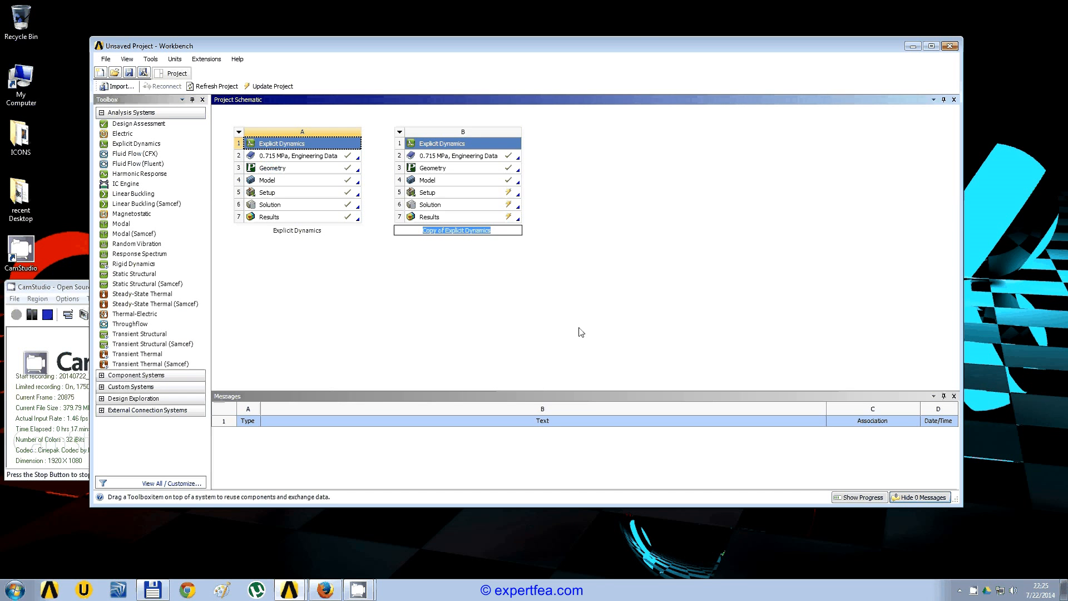
pyautogui.click(459, 267)
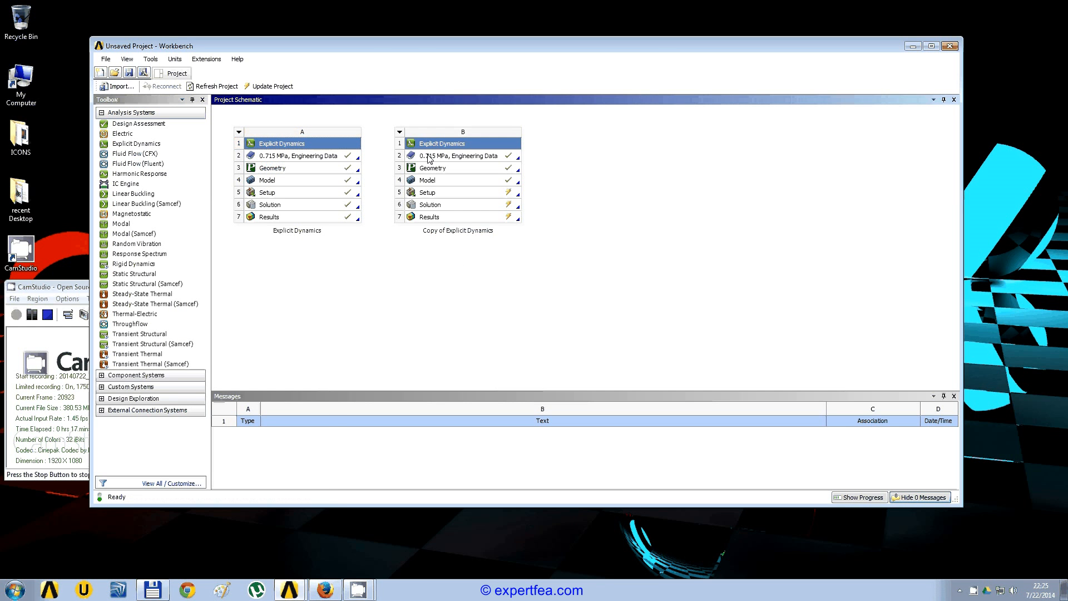
# Rename the copied system's Engineering Data cell as 0.01 MPa, Engineering Data.
pyautogui.click(428, 158)
pyautogui.click(430, 157)
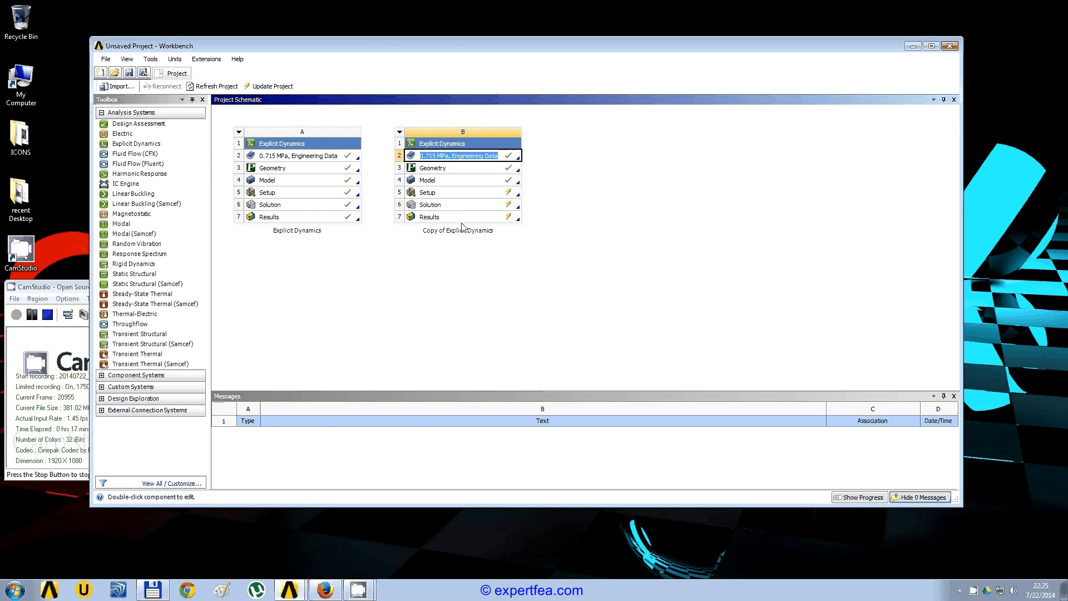
pyautogui.click(433, 156)
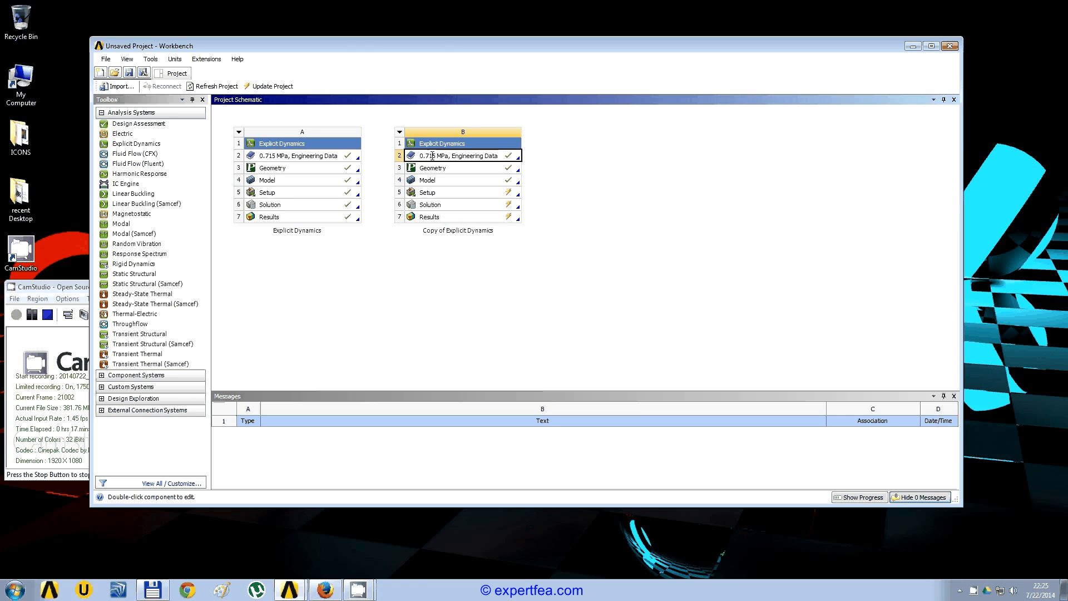
pyautogui.press('BackSpace')
pyautogui.press('BackSpace')
pyautogui.press('BackSpace')
pyautogui.write('01')
pyautogui.press('Return')
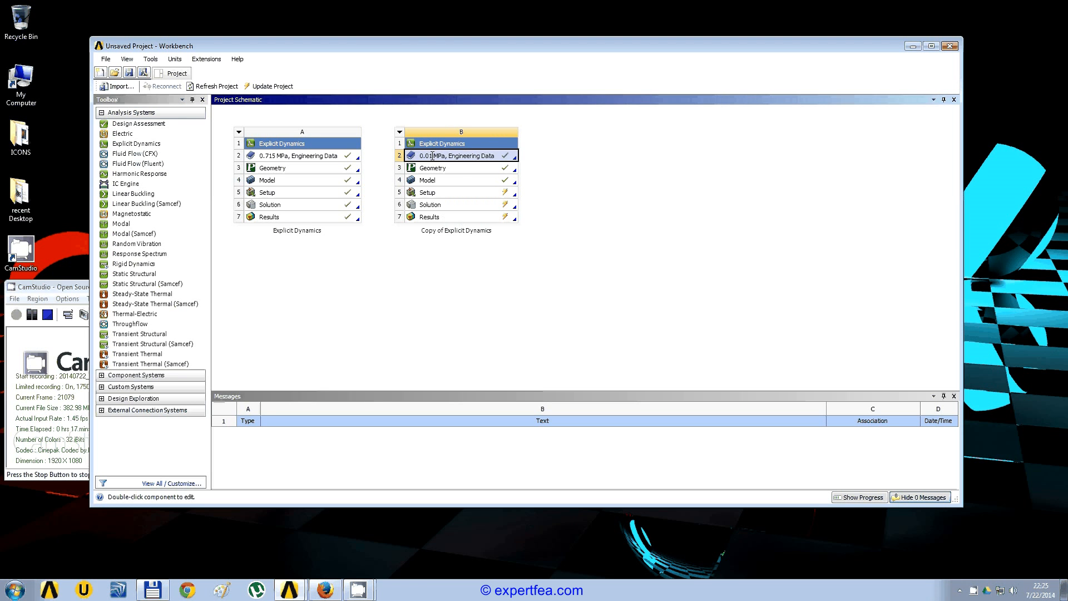
# Set Rubber's Young's Modulus to 0.01 MPa in the copied system's Engineering Data, and return to the project.
pyautogui.doubleClick(433, 158)
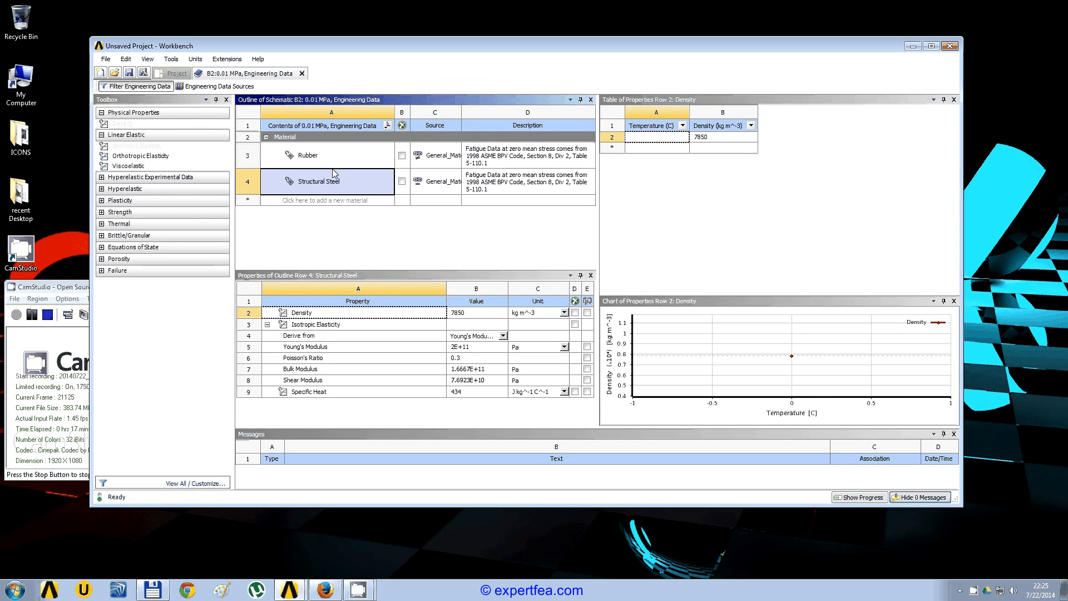
pyautogui.click(472, 348)
pyautogui.write('0.01')
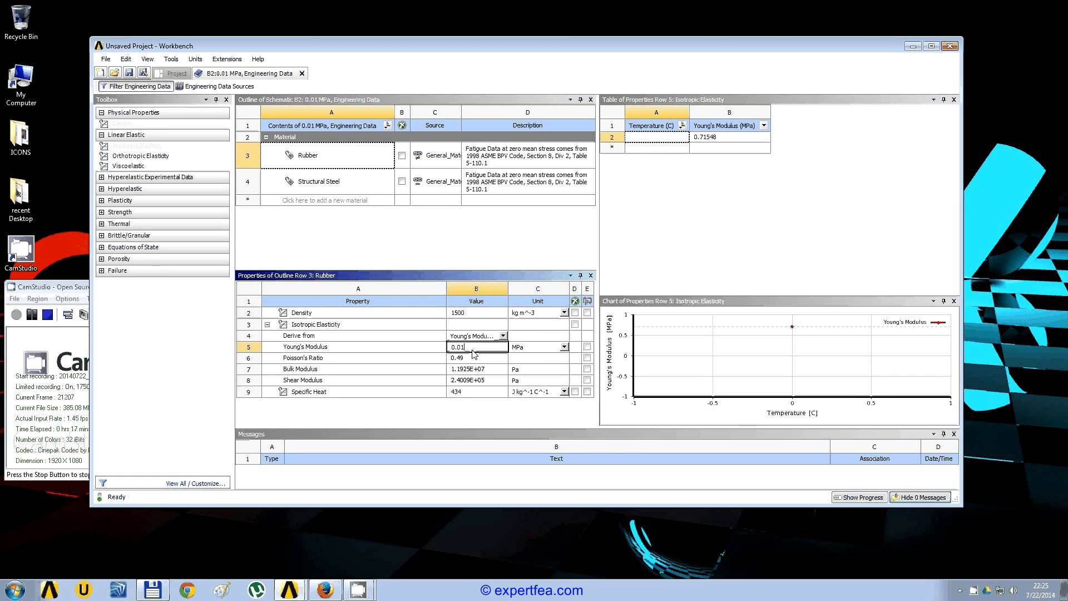
pyautogui.press('Return')
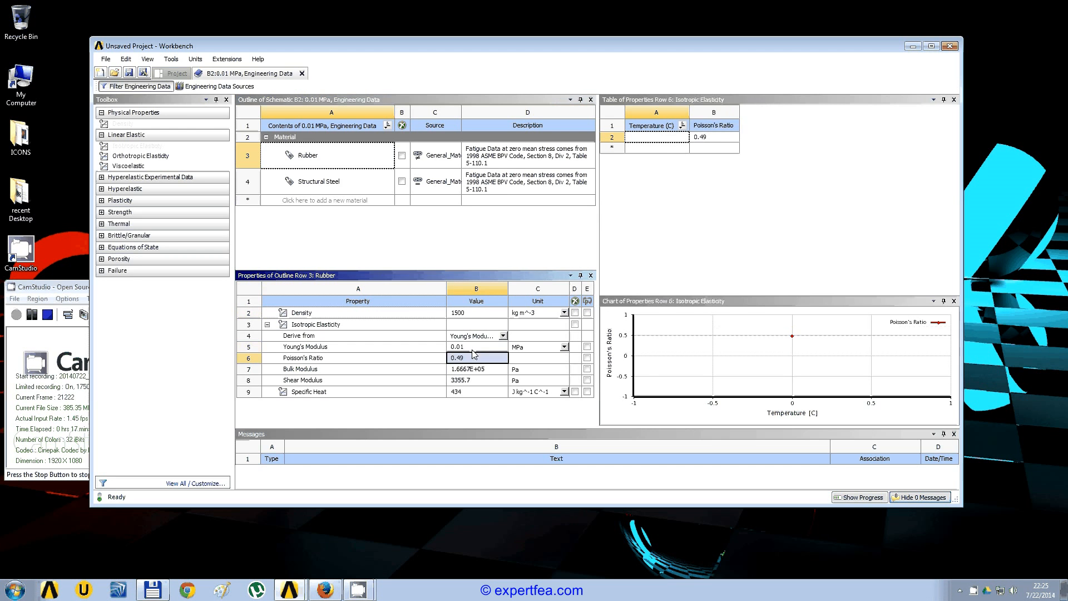
pyautogui.click(301, 74)
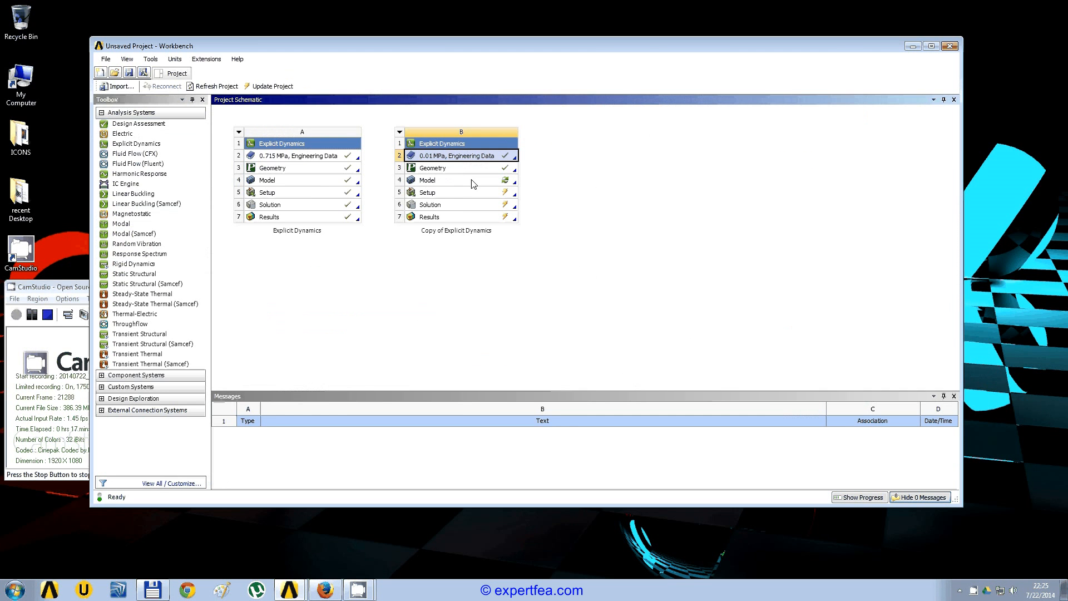
# Open the copied system's Model in Mechanical and refresh its materials.
pyautogui.doubleClick(473, 184)
pyautogui.click(558, 304)
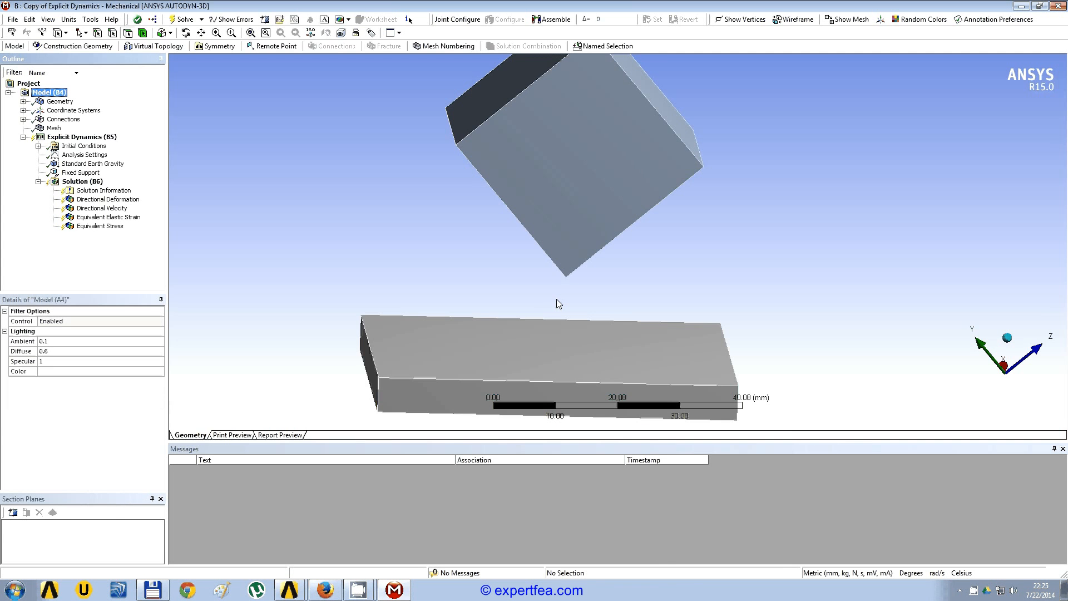
pyautogui.rightClick(64, 94)
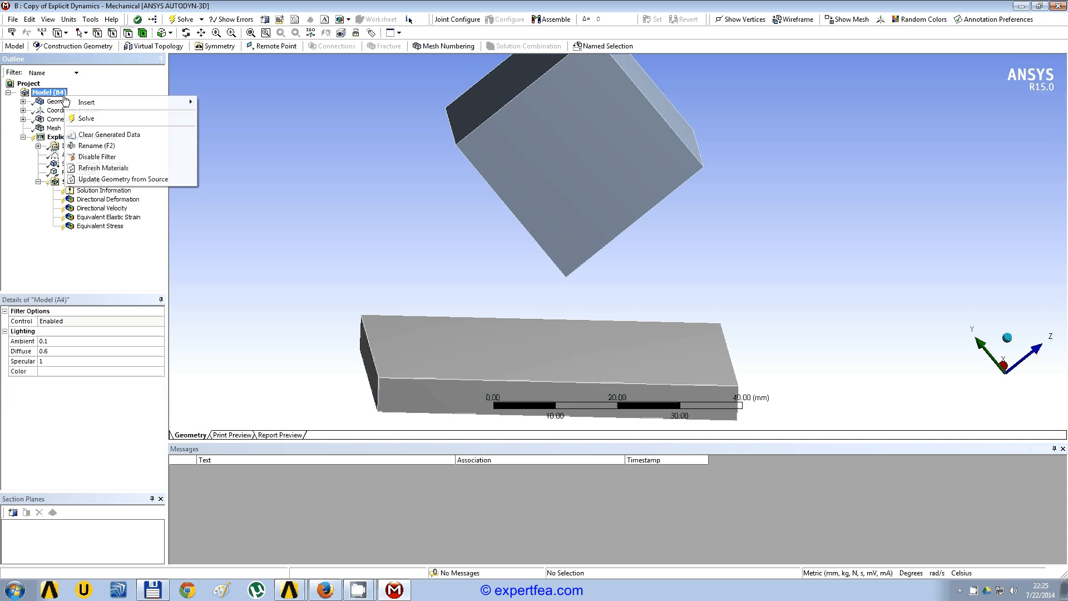
pyautogui.click(137, 168)
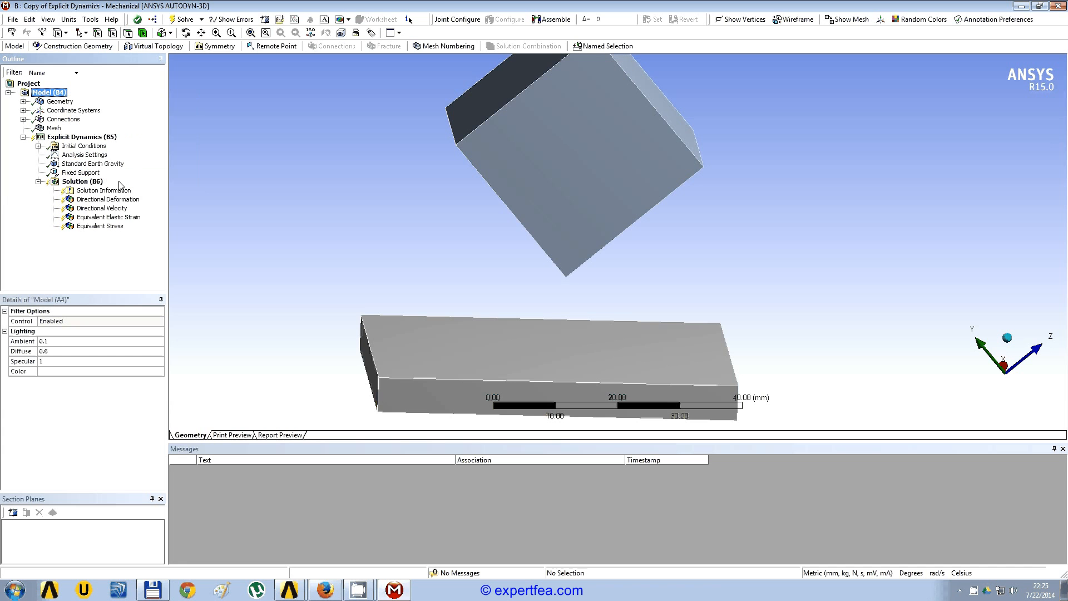
# Start saving the project and browse to the !!!lucru Ansys 14.5 folder on Local Disk (E:).
pyautogui.click(12, 20)
pyautogui.click(35, 48)
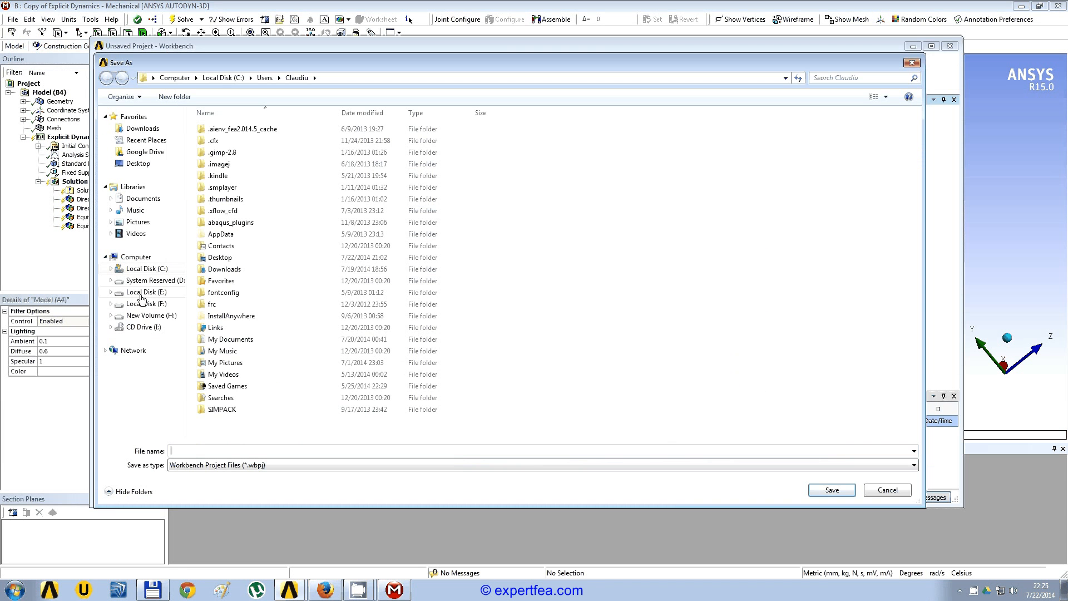
pyautogui.click(142, 292)
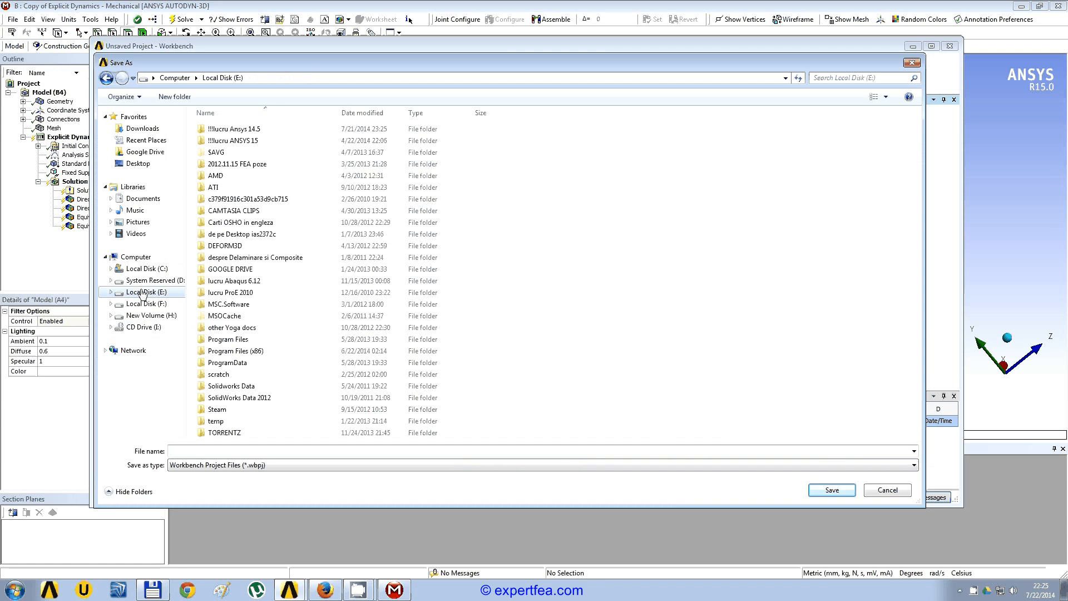
pyautogui.doubleClick(231, 129)
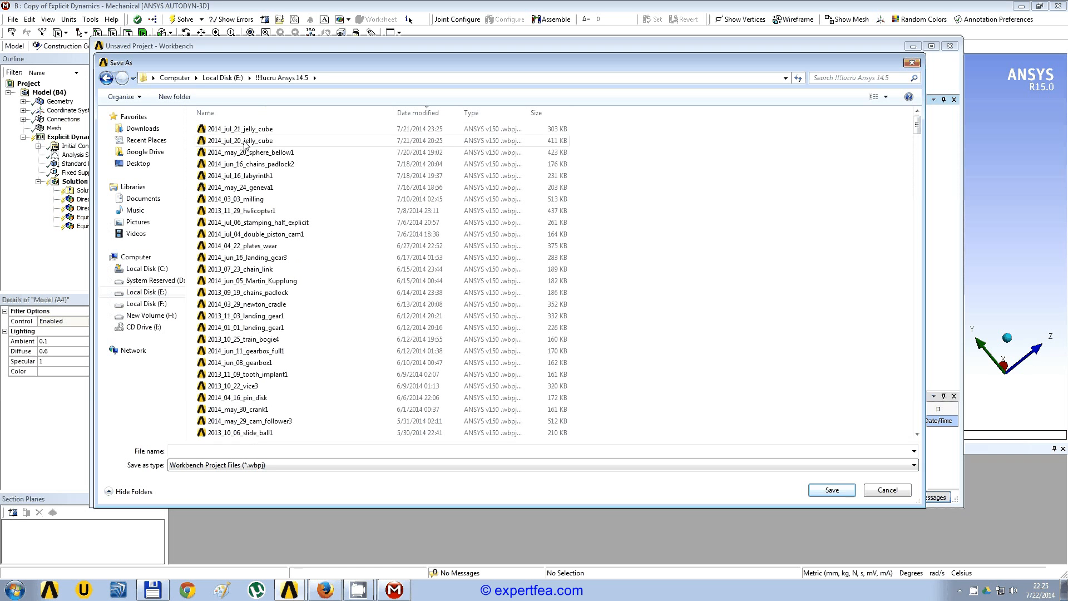
# Save the project as 2014_jul_21 WEBINAR 5, basing the name on the existing 2014_jul_21_jelly_cube file.
pyautogui.click(245, 130)
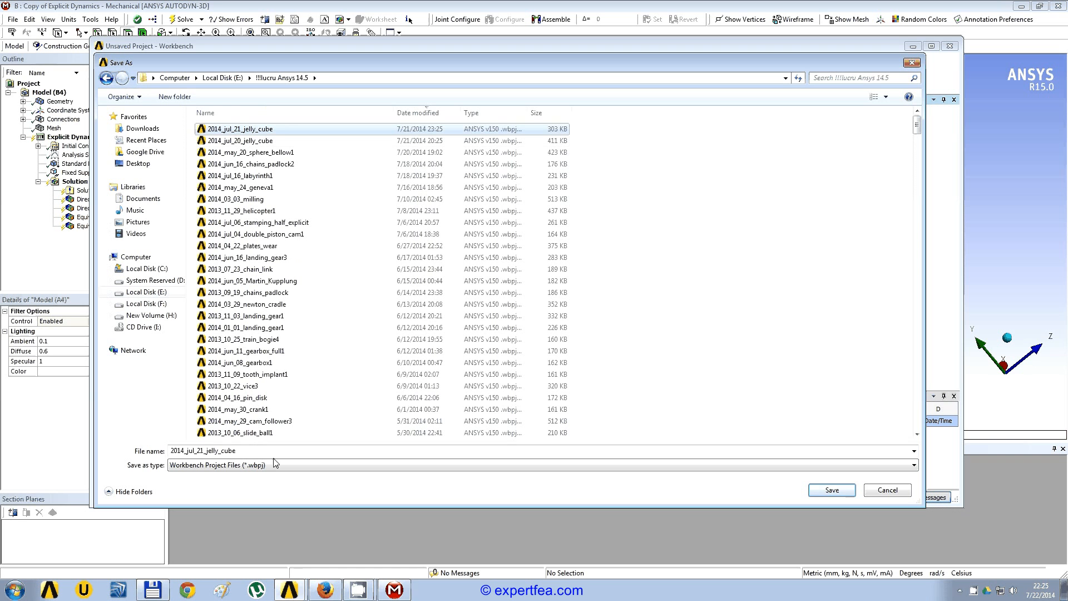
pyautogui.click(208, 451)
pyautogui.press('End')
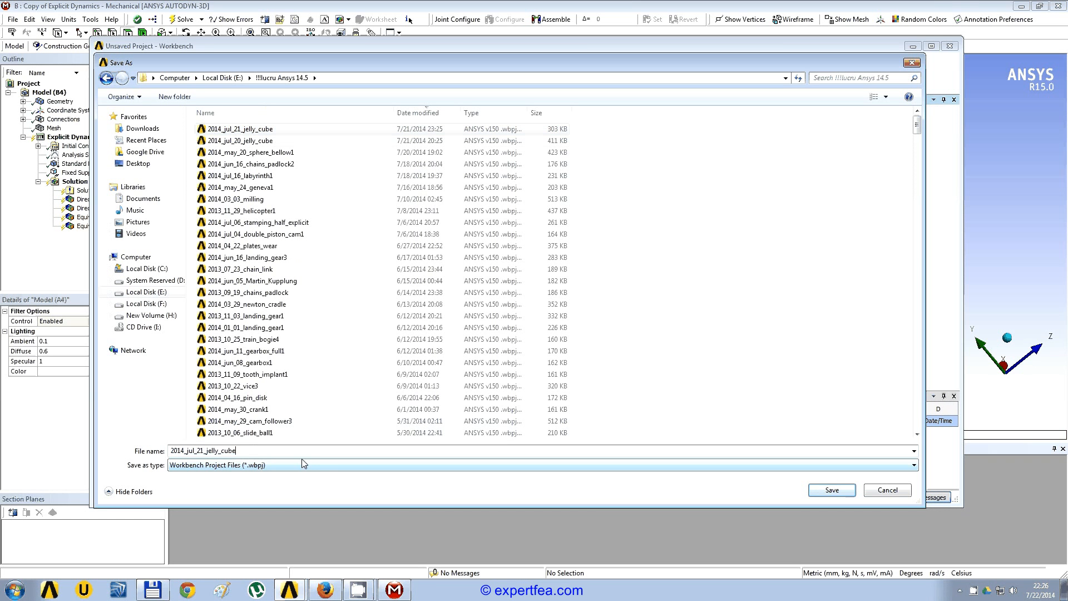
pyautogui.press('BackSpace')
pyautogui.press('BackSpace')
pyautogui.press('BackSpace')
pyautogui.press('BackSpace')
pyautogui.press('BackSpace')
pyautogui.press('BackSpace')
pyautogui.press('BackSpace')
pyautogui.press('BackSpace')
pyautogui.press('BackSpace')
pyautogui.press('BackSpace')
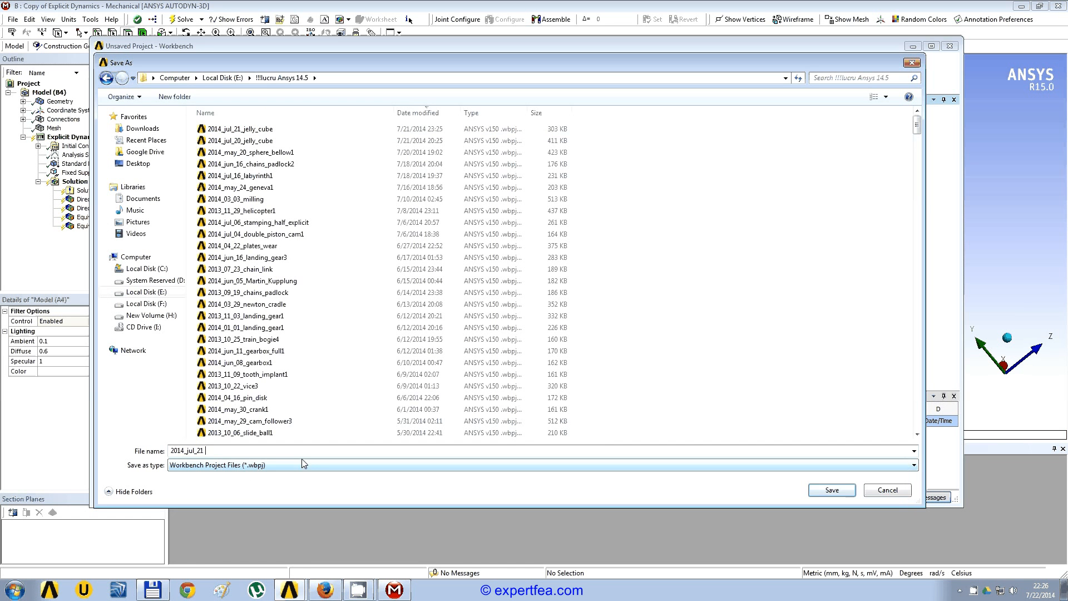
pyautogui.write('WEBINAR 5')
pyautogui.press('Return')
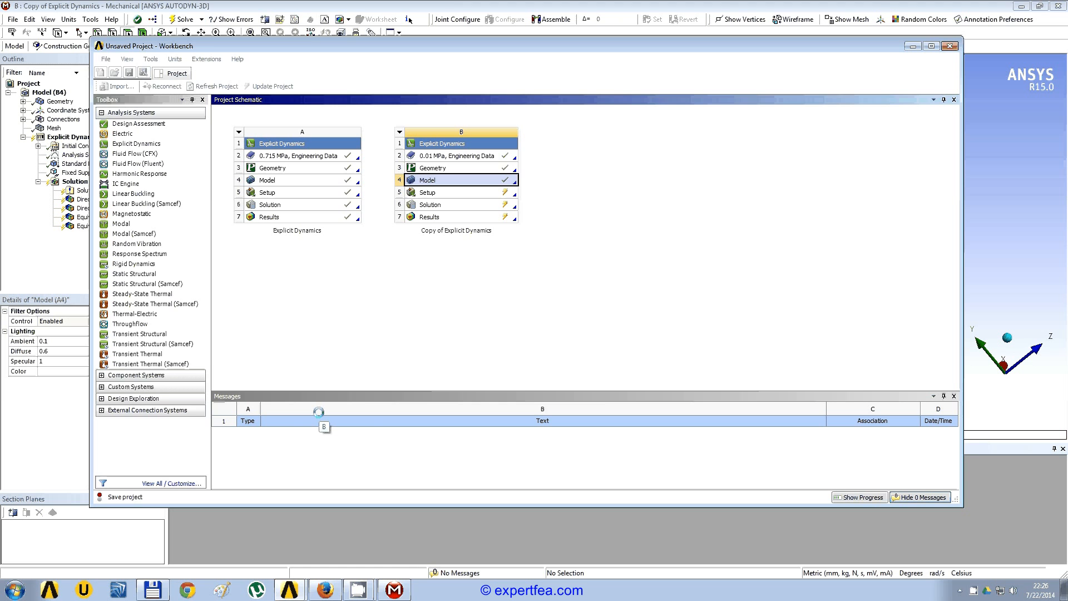
# Switch back to Mechanical, solve the copied Explicit Dynamics analysis, and minimize the Mechanical window while it runs.
pyautogui.click(430, 7)
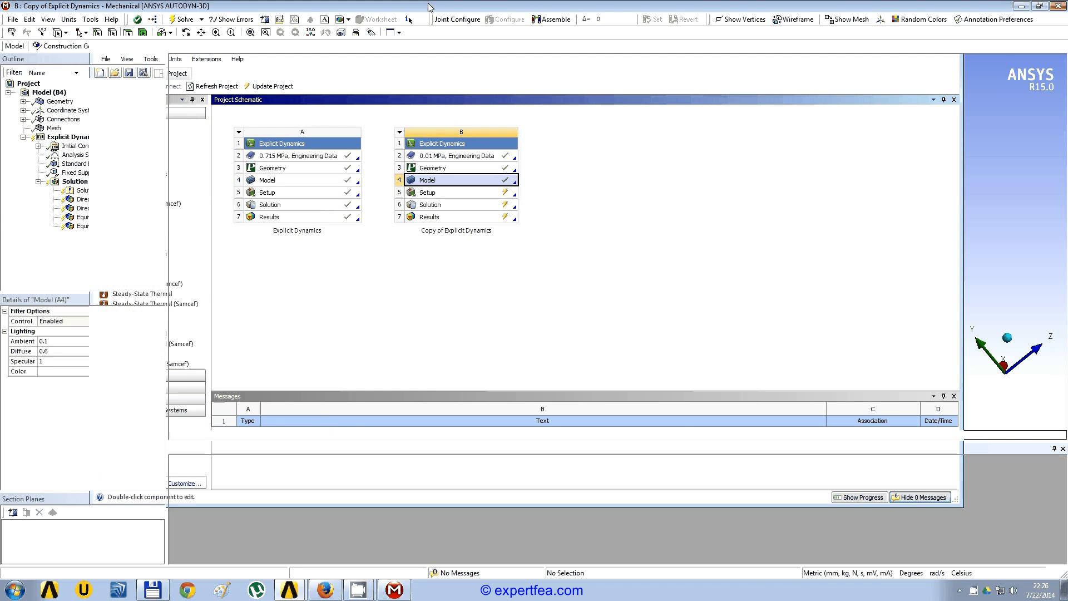
pyautogui.rightClick(90, 185)
pyautogui.click(168, 202)
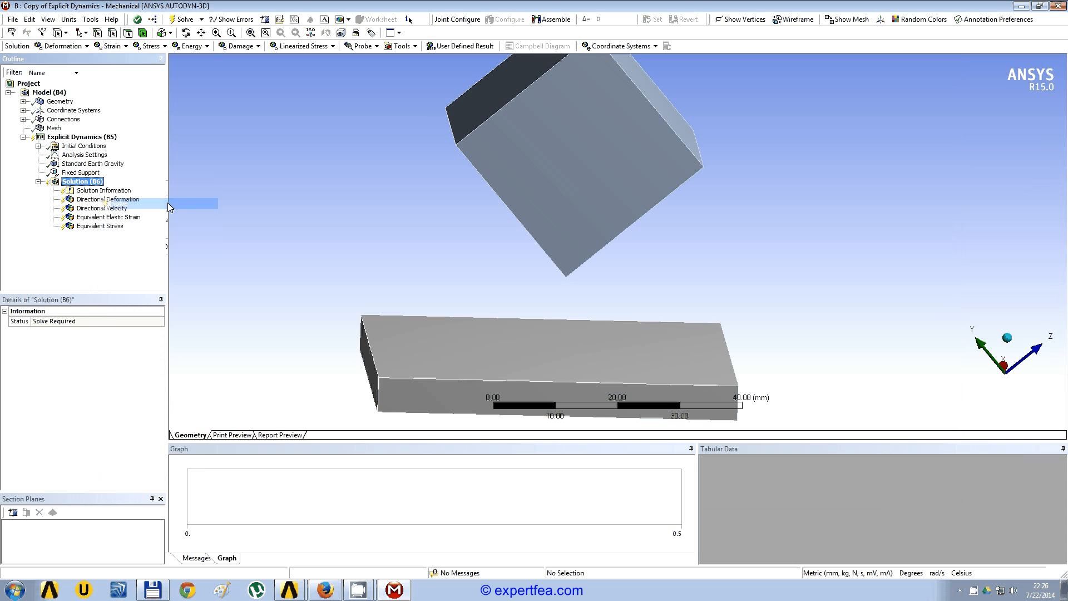
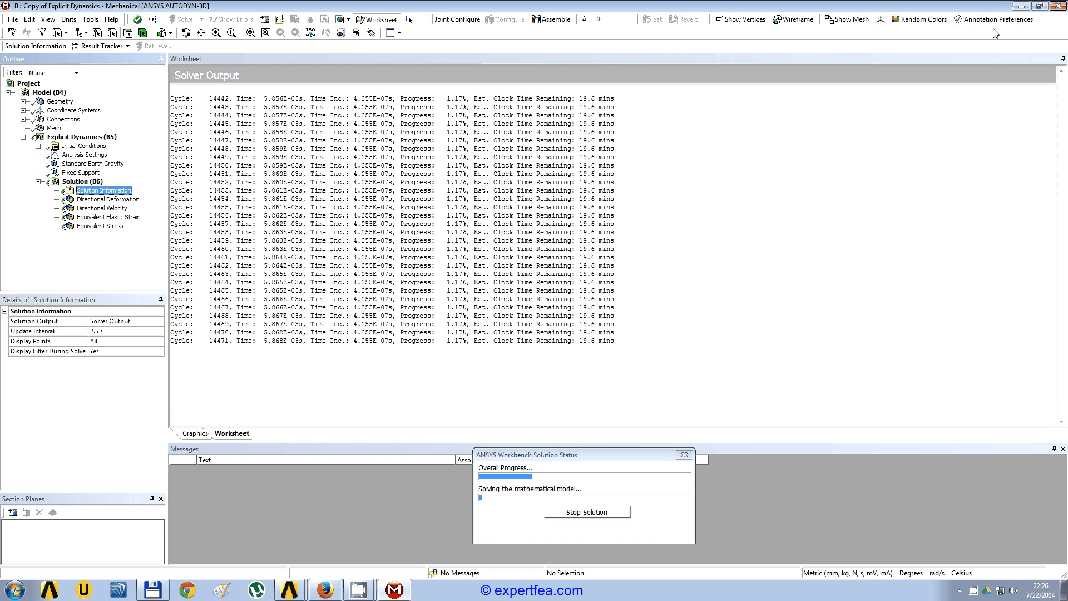
pyautogui.click(1021, 7)
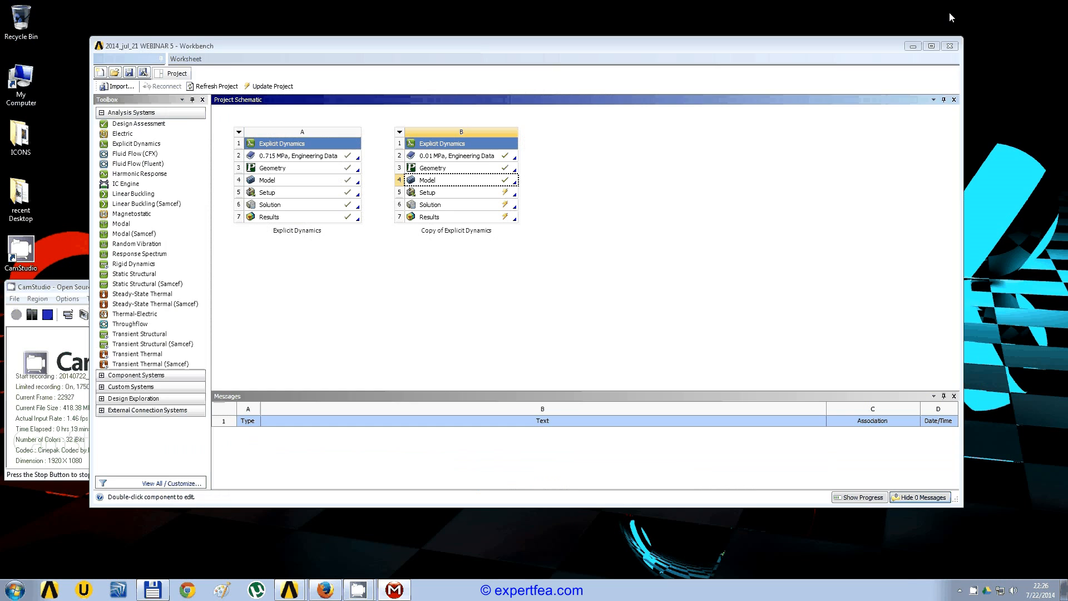
pyautogui.click(30, 318)
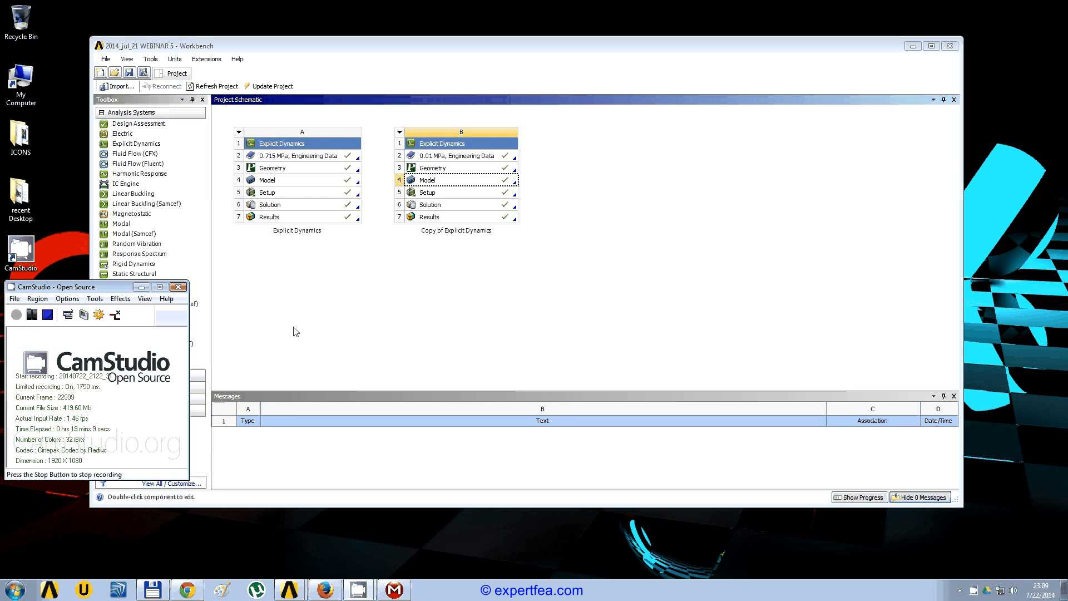
# Restore the Mechanical window and display the Directional Deformation result from a near-frontal side view.
pyautogui.click(395, 593)
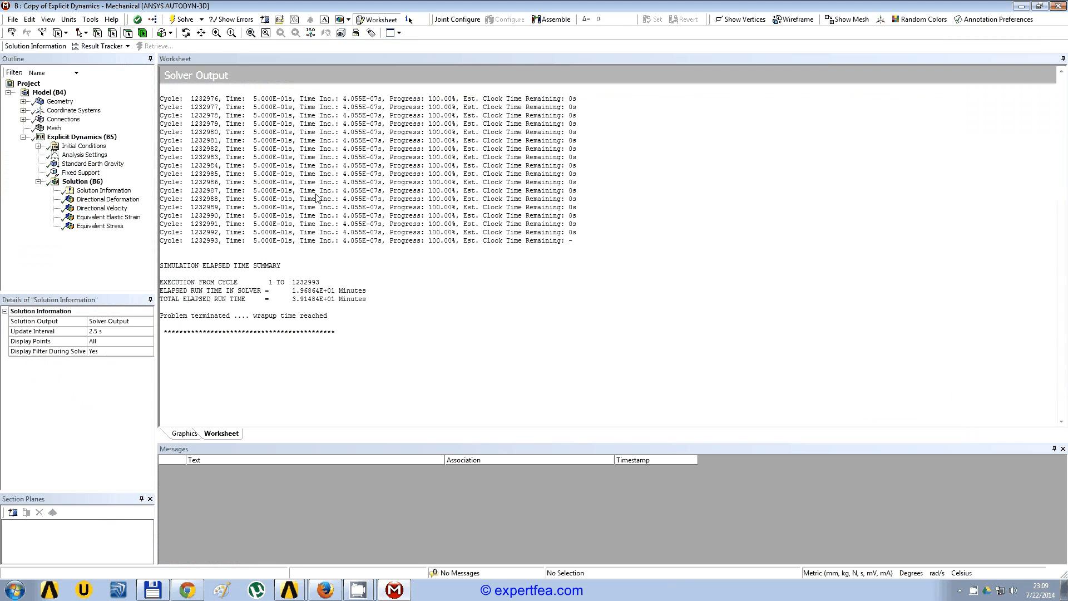
pyautogui.click(107, 200)
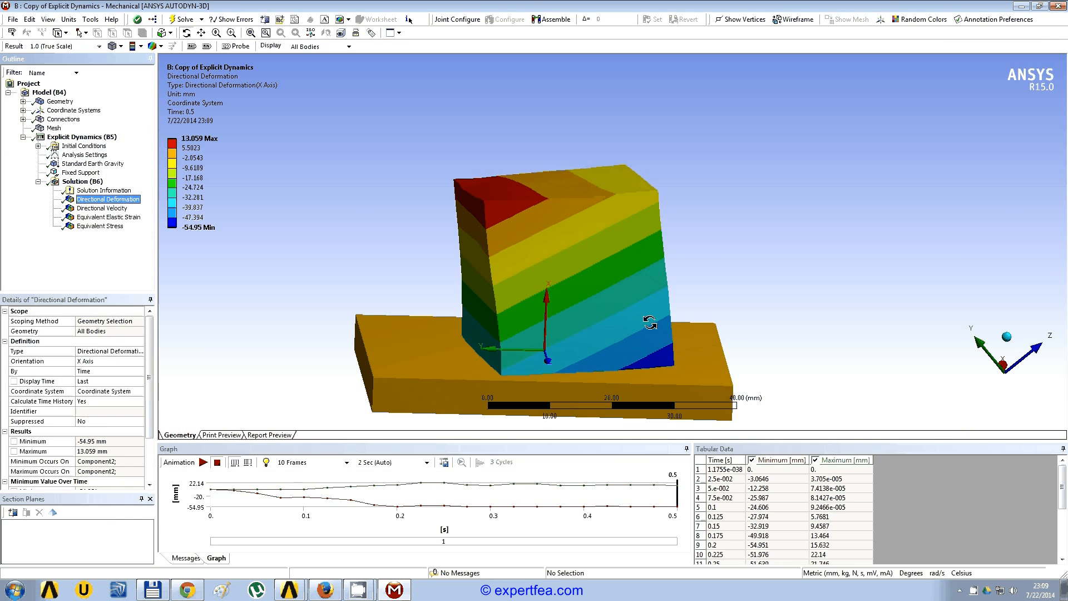
pyautogui.moveTo(611, 309); pyautogui.dragTo(632, 291)
# Set the result animation to 50 frames over 5 seconds and play the Directional Deformation animation.
pyautogui.click(305, 462)
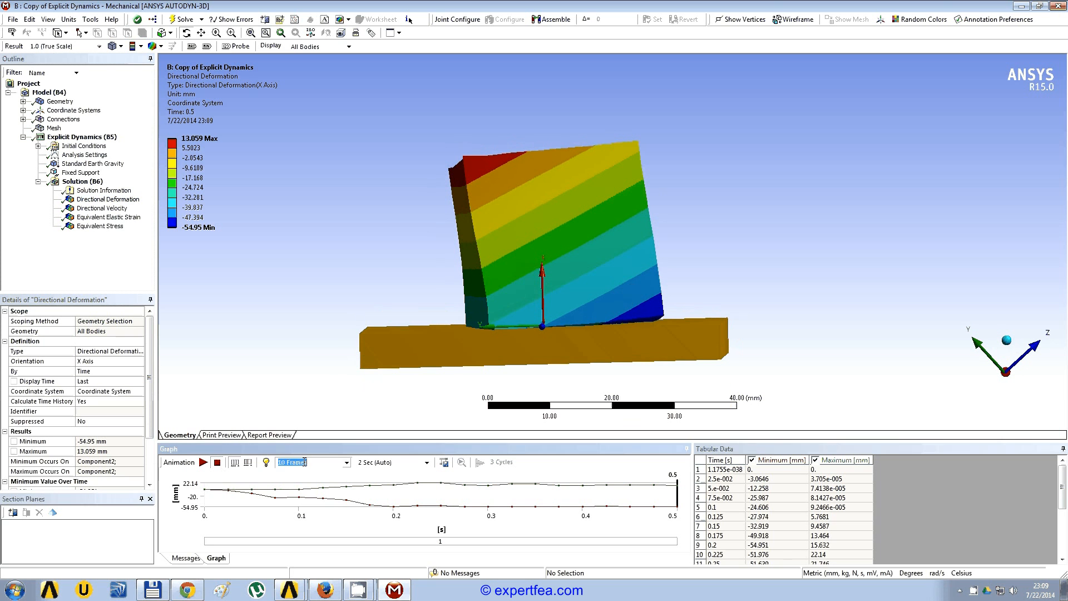
pyautogui.write('50')
pyautogui.click(396, 464)
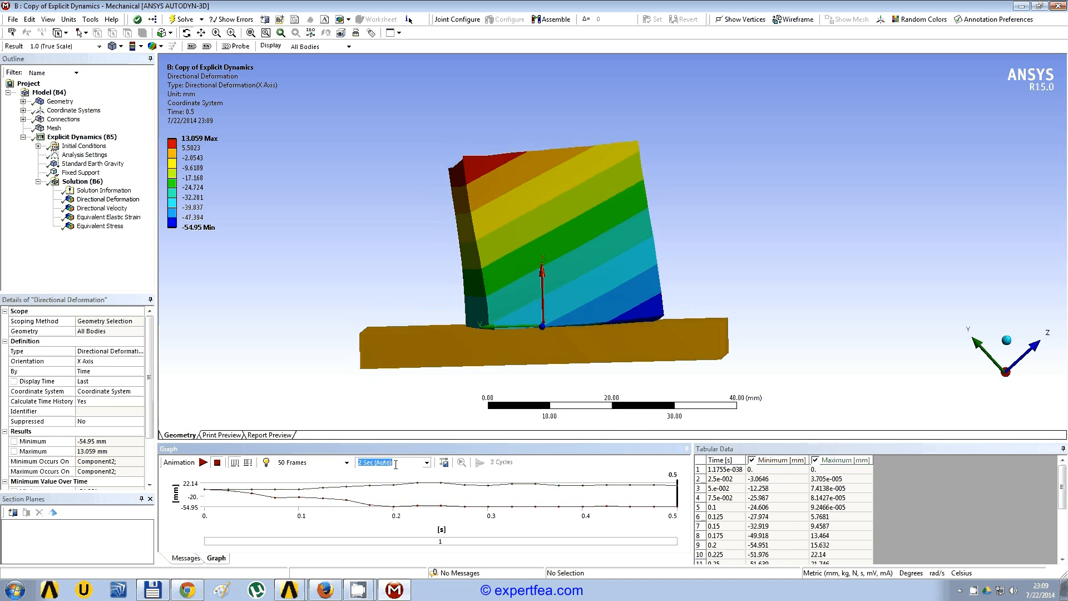
pyautogui.write('5')
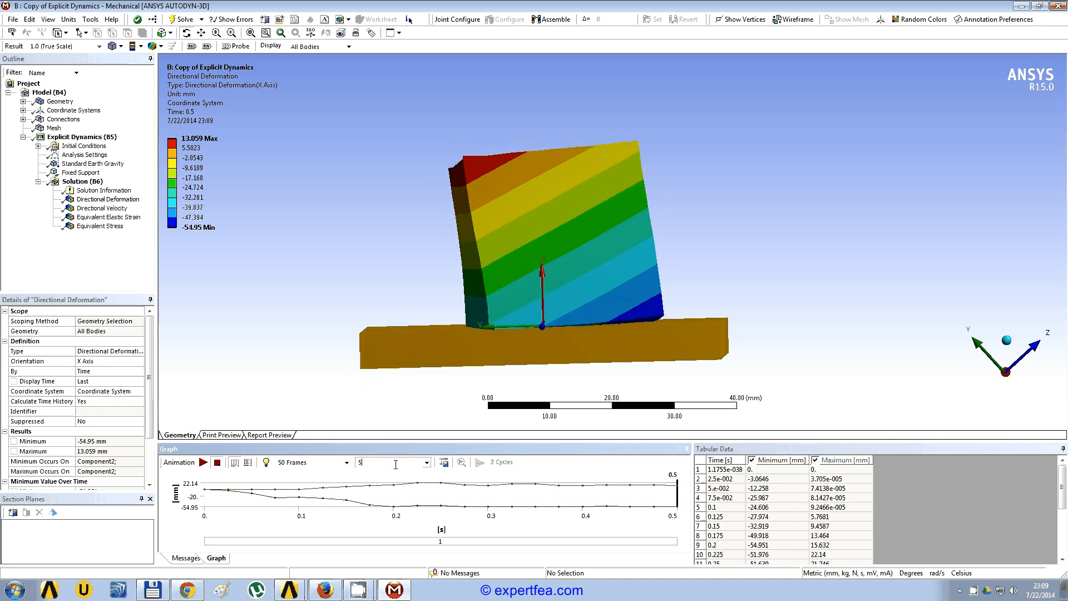
pyautogui.click(210, 462)
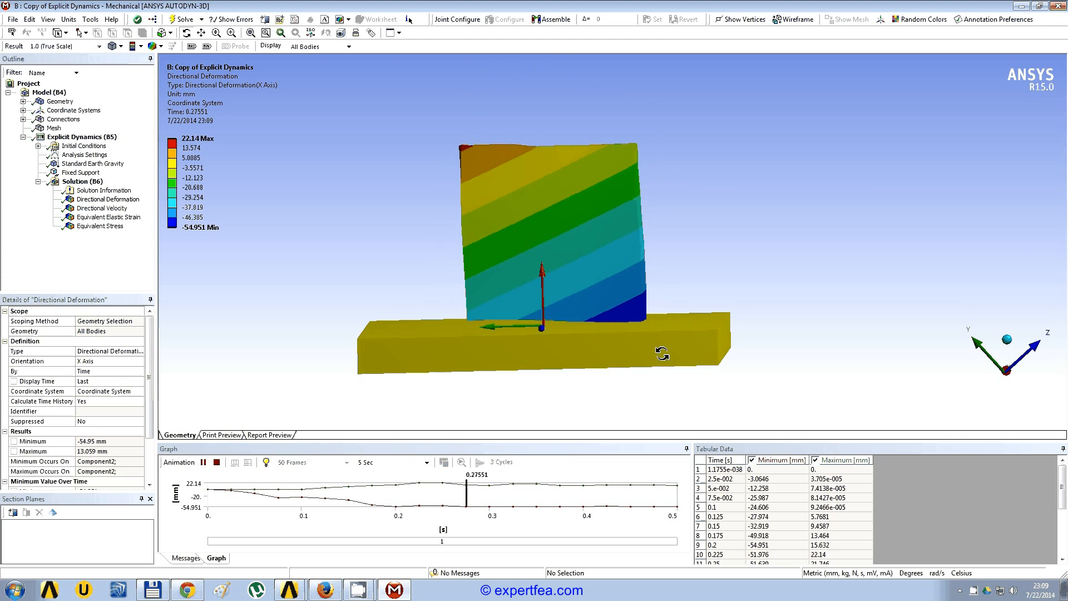
# Inspect the running Directional Deformation animation from an angled side view, and stop it.
pyautogui.moveTo(660, 350); pyautogui.dragTo(565, 357, button='middle')
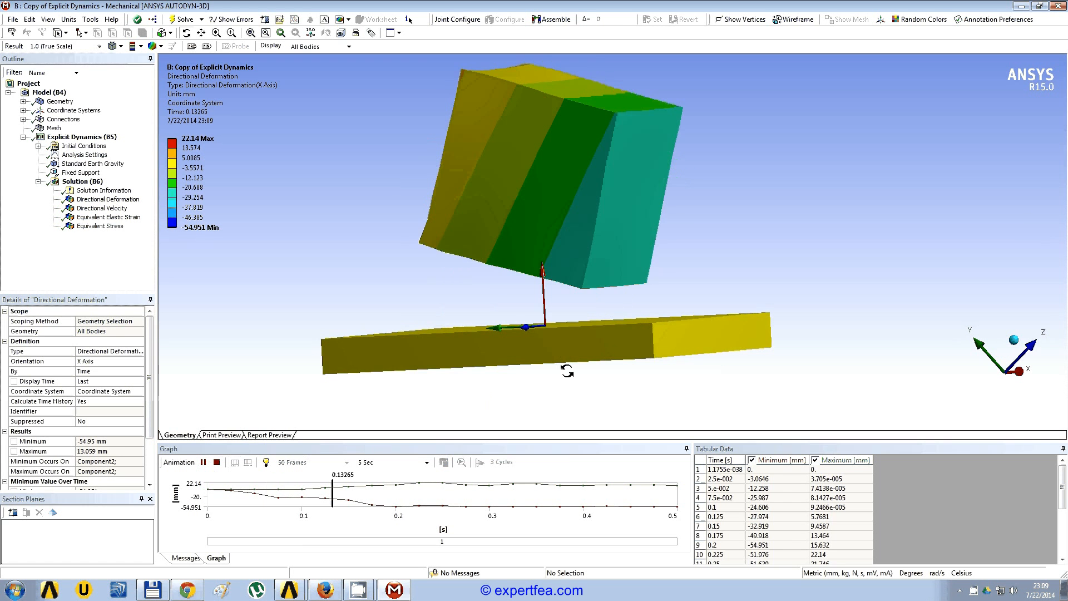
pyautogui.moveTo(565, 370)
pyautogui.mouseDown(button='middle')
pyautogui.moveTo(643, 380)
pyautogui.moveTo(563, 382)
pyautogui.moveTo(571, 378)
pyautogui.mouseUp(button='middle')
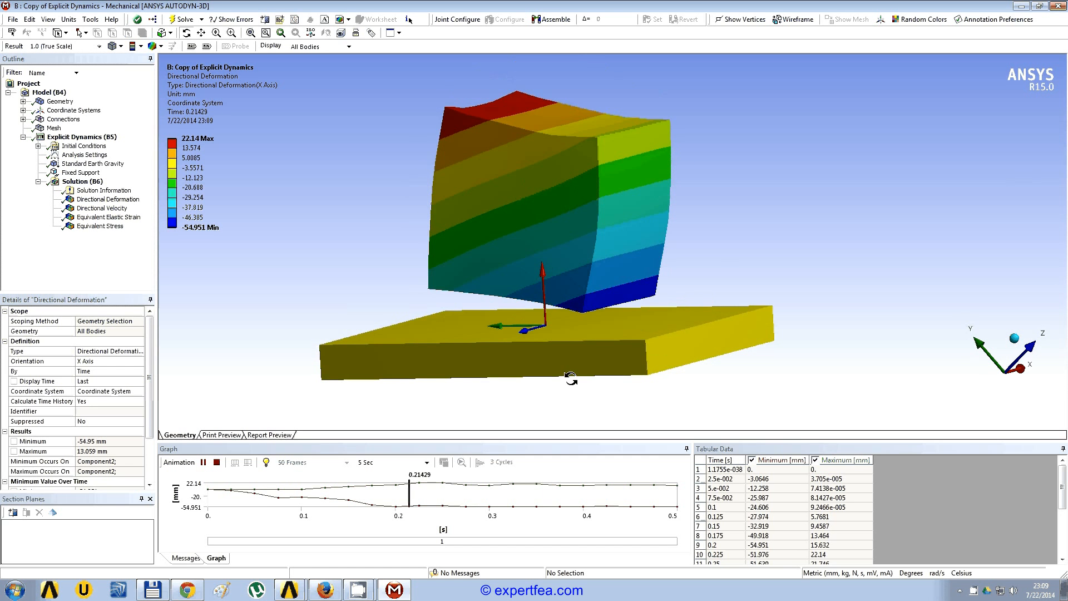
pyautogui.click(217, 465)
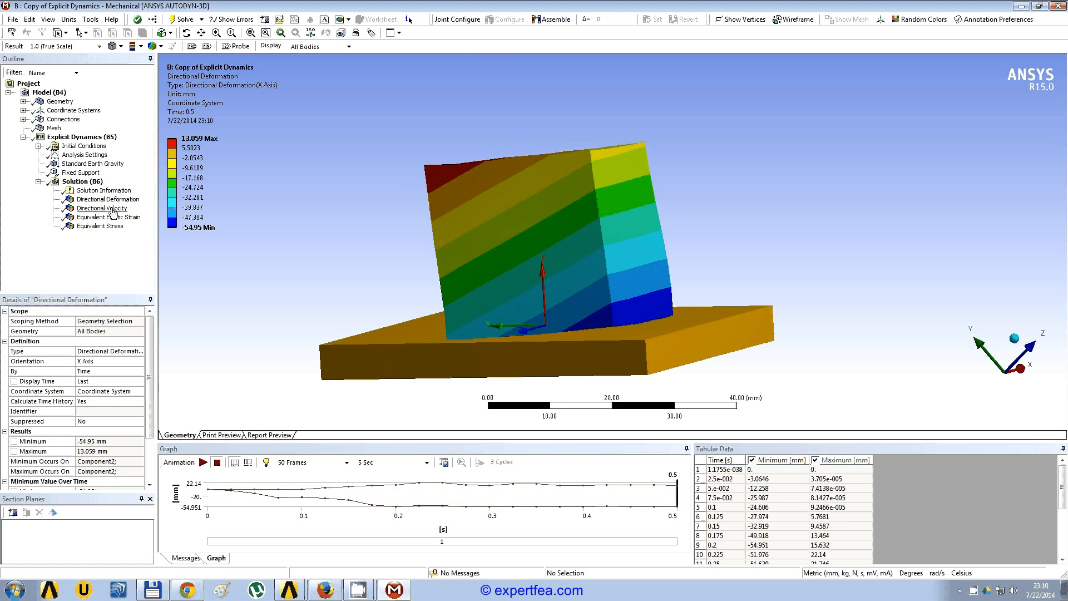
# Display the Directional Velocity result from a low angled side view and play its animation.
pyautogui.click(114, 209)
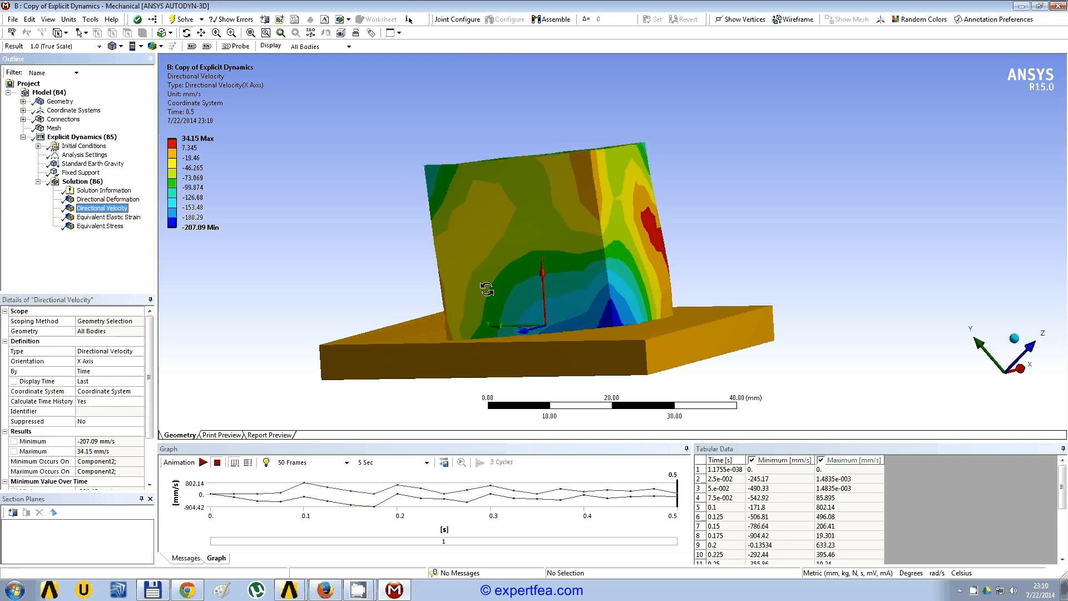
pyautogui.moveTo(477, 290); pyautogui.dragTo(514, 292, button='middle')
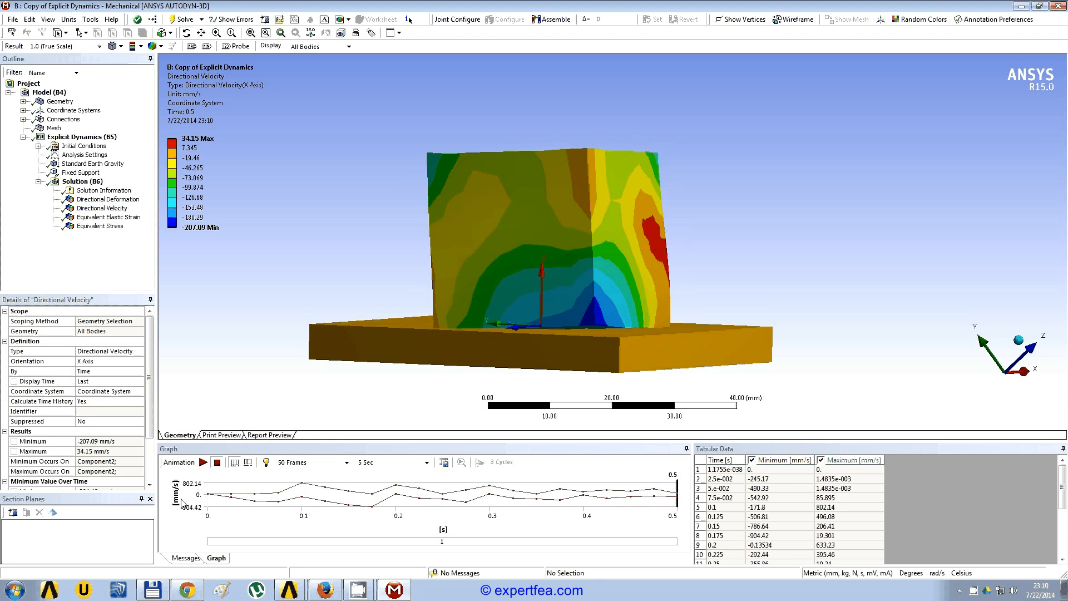
pyautogui.click(203, 462)
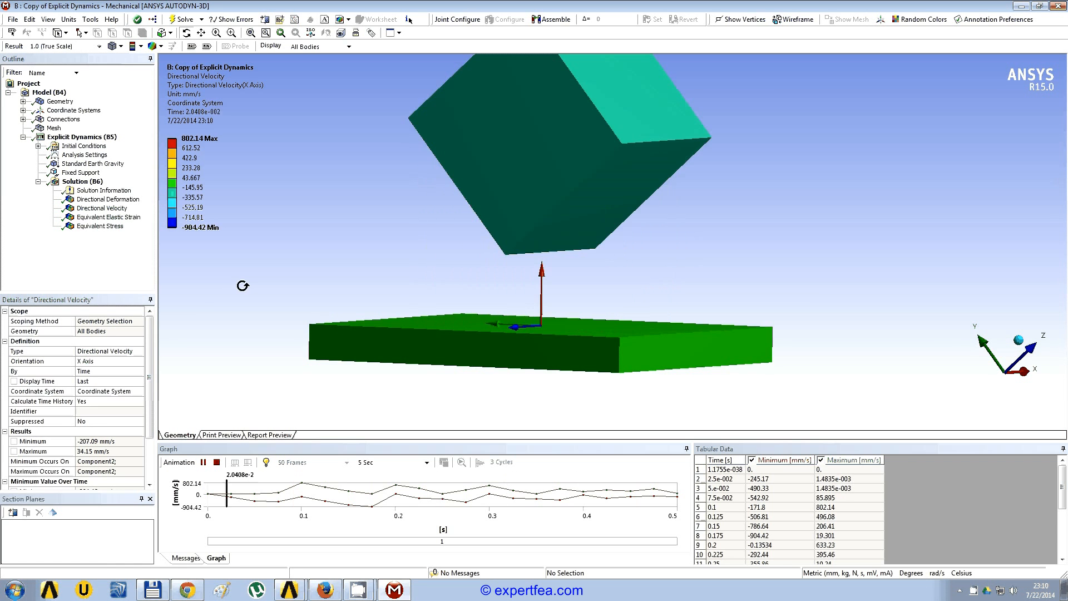
# Display the Equivalent Elastic Strain result and inspect the deformed cube and plate from different angles.
pyautogui.click(119, 218)
pyautogui.moveTo(489, 231); pyautogui.dragTo(318, 362, button='middle')
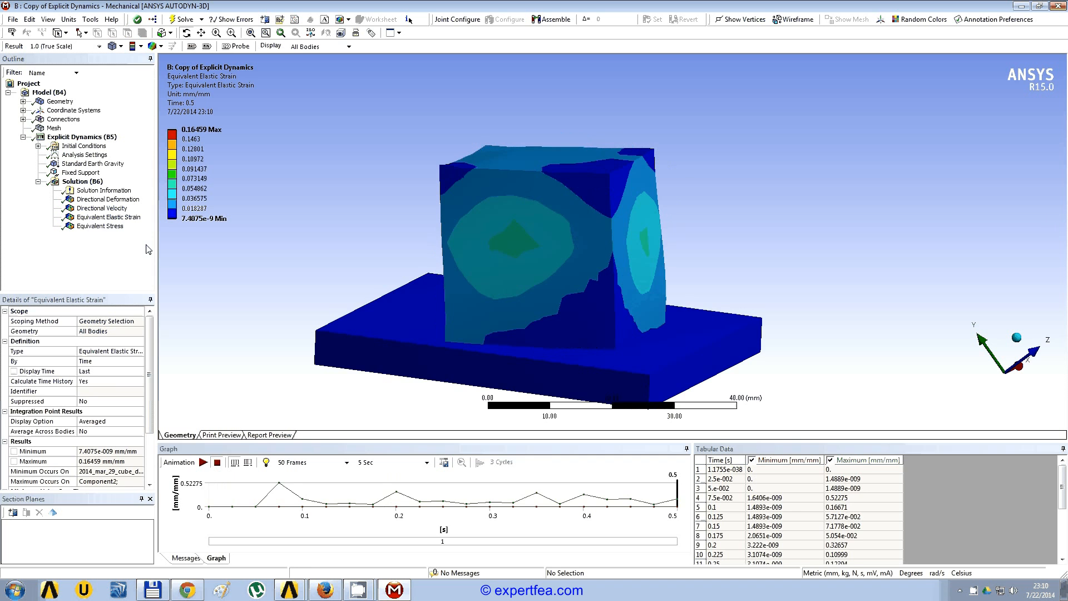
# Inspect the Equivalent Stress result and its animation from angled side views, stop the playback, and minimize the Mechanical window.
pyautogui.click(100, 226)
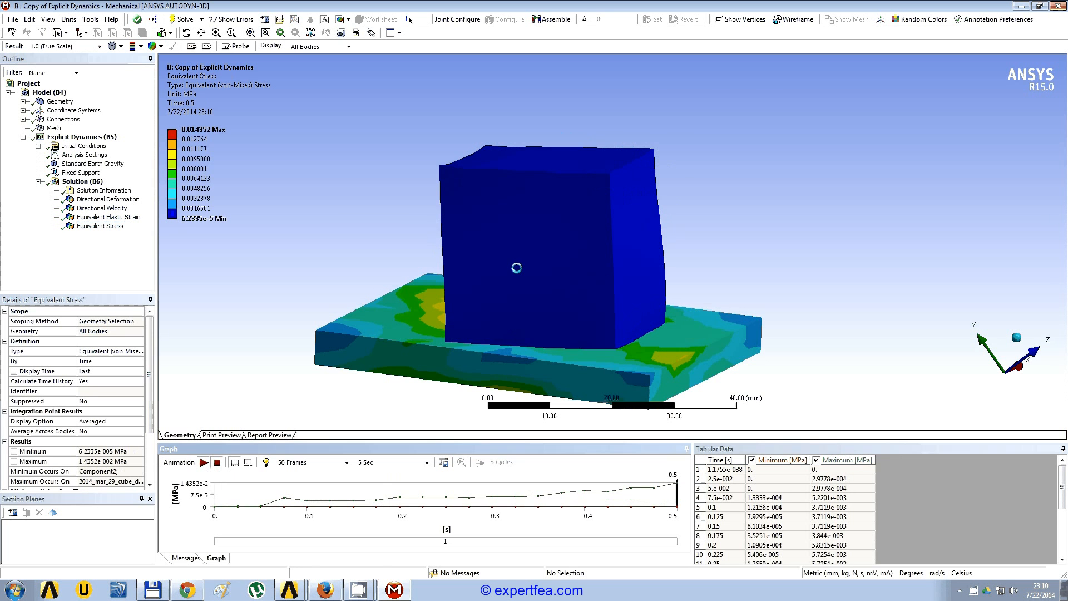
pyautogui.moveTo(571, 318); pyautogui.dragTo(442, 281)
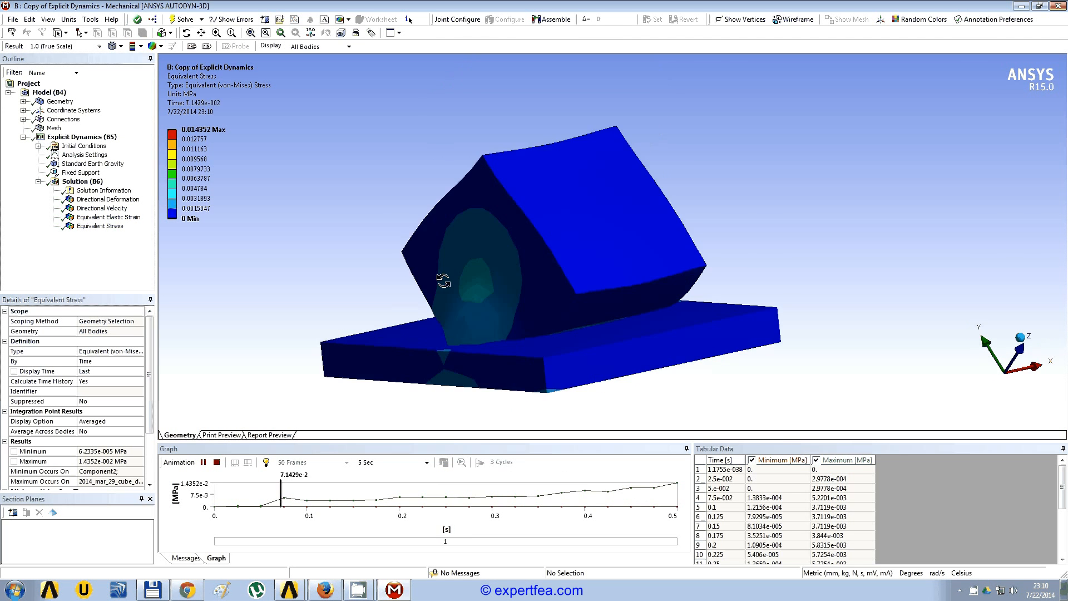
pyautogui.click(216, 462)
pyautogui.moveTo(640, 289)
pyautogui.mouseDown()
pyautogui.moveTo(686, 259)
pyautogui.moveTo(639, 281)
pyautogui.mouseUp()
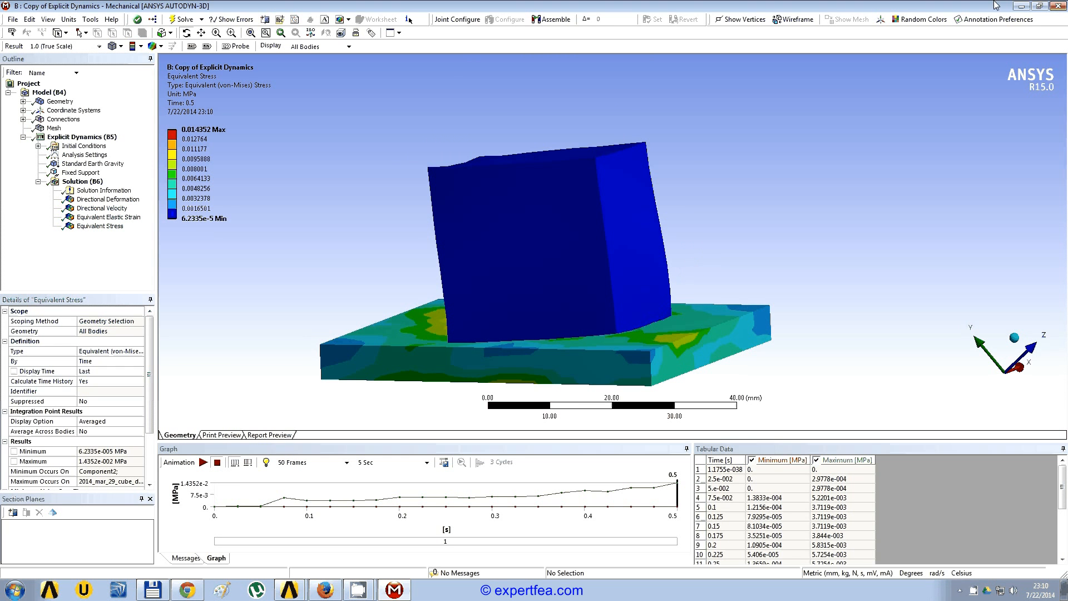
pyautogui.click(1022, 6)
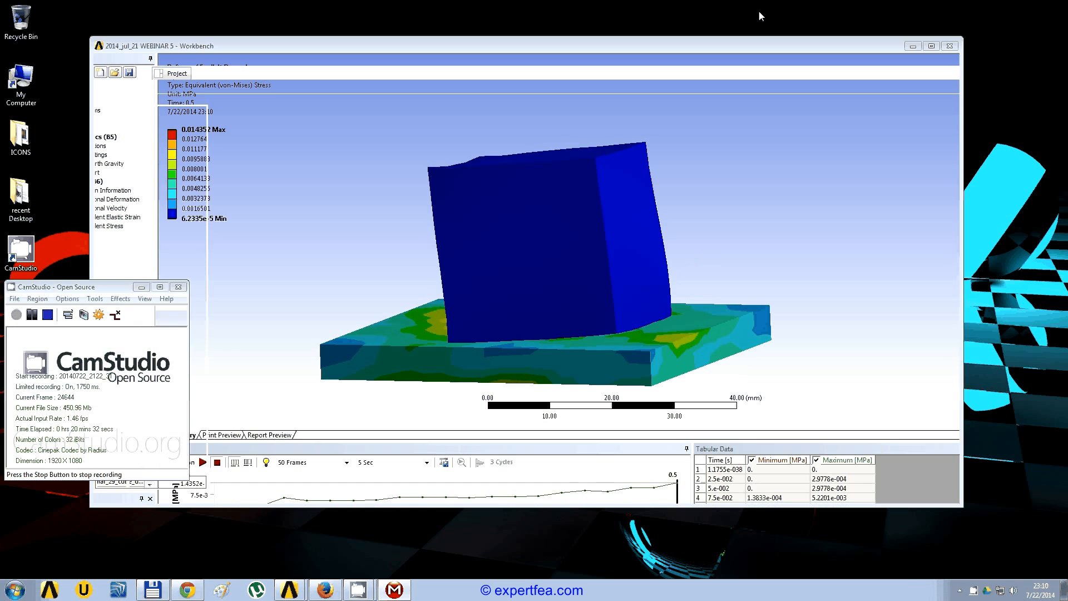